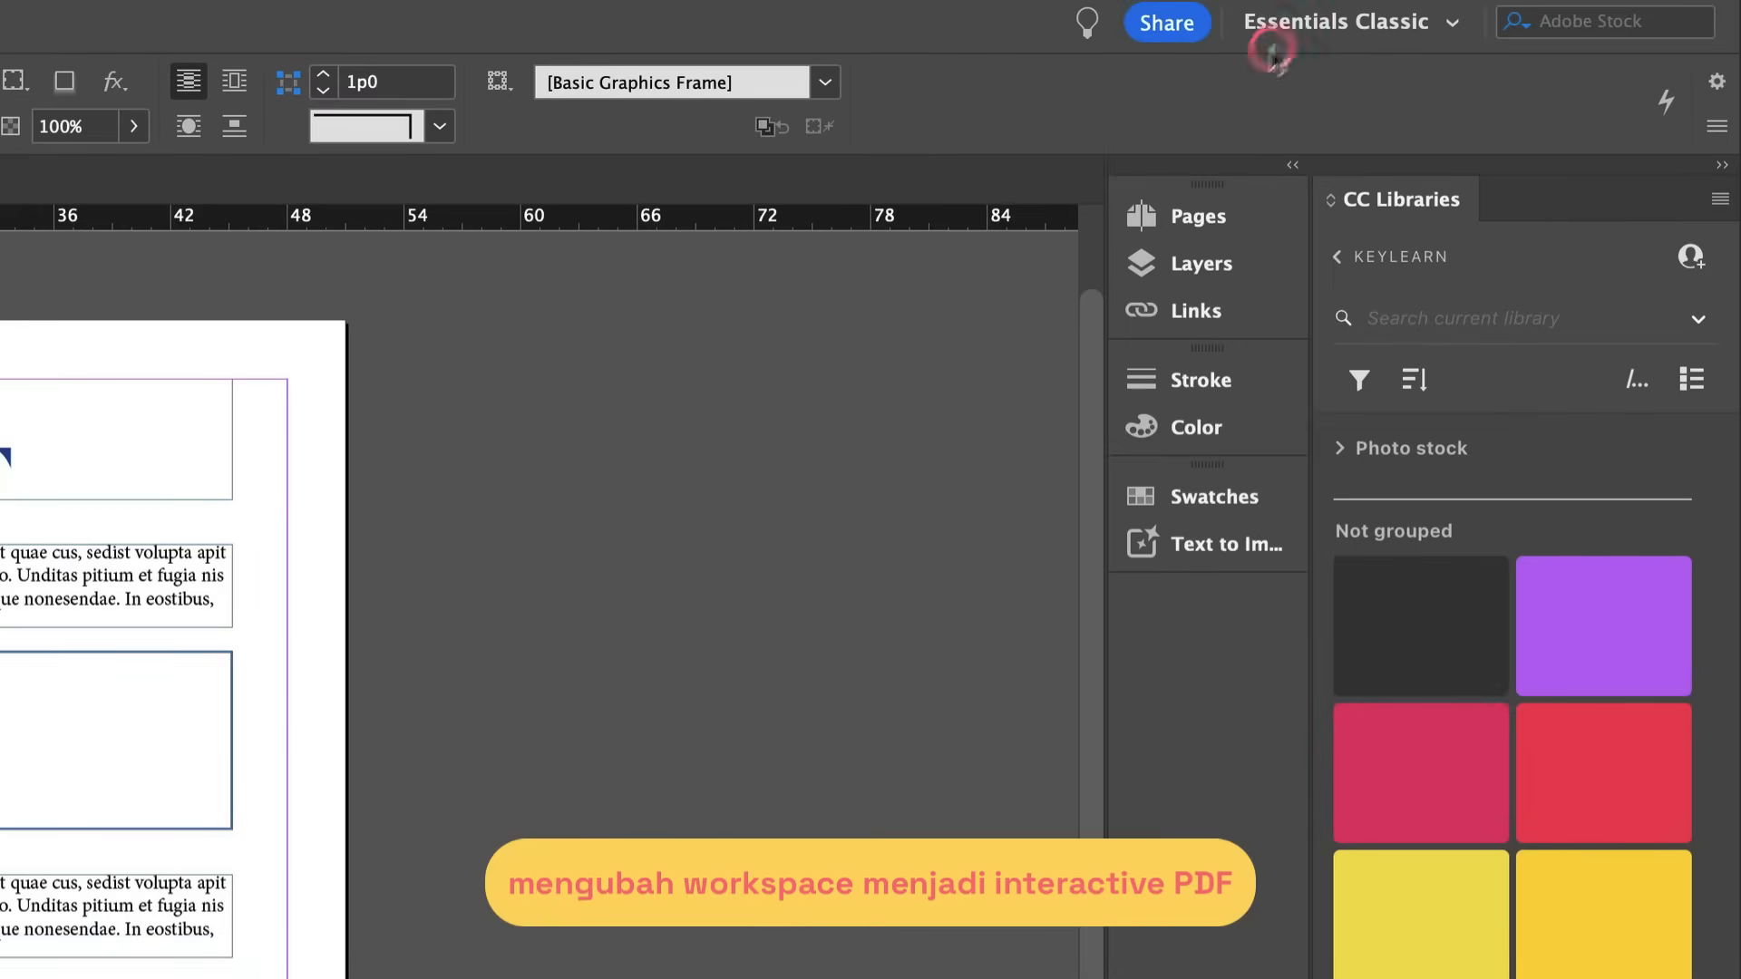
Step: Switch to the Interactive for PDF workspace and show the Buttons and Forms settings
{"action": "left_click", "coordinate": [1496, 41]}
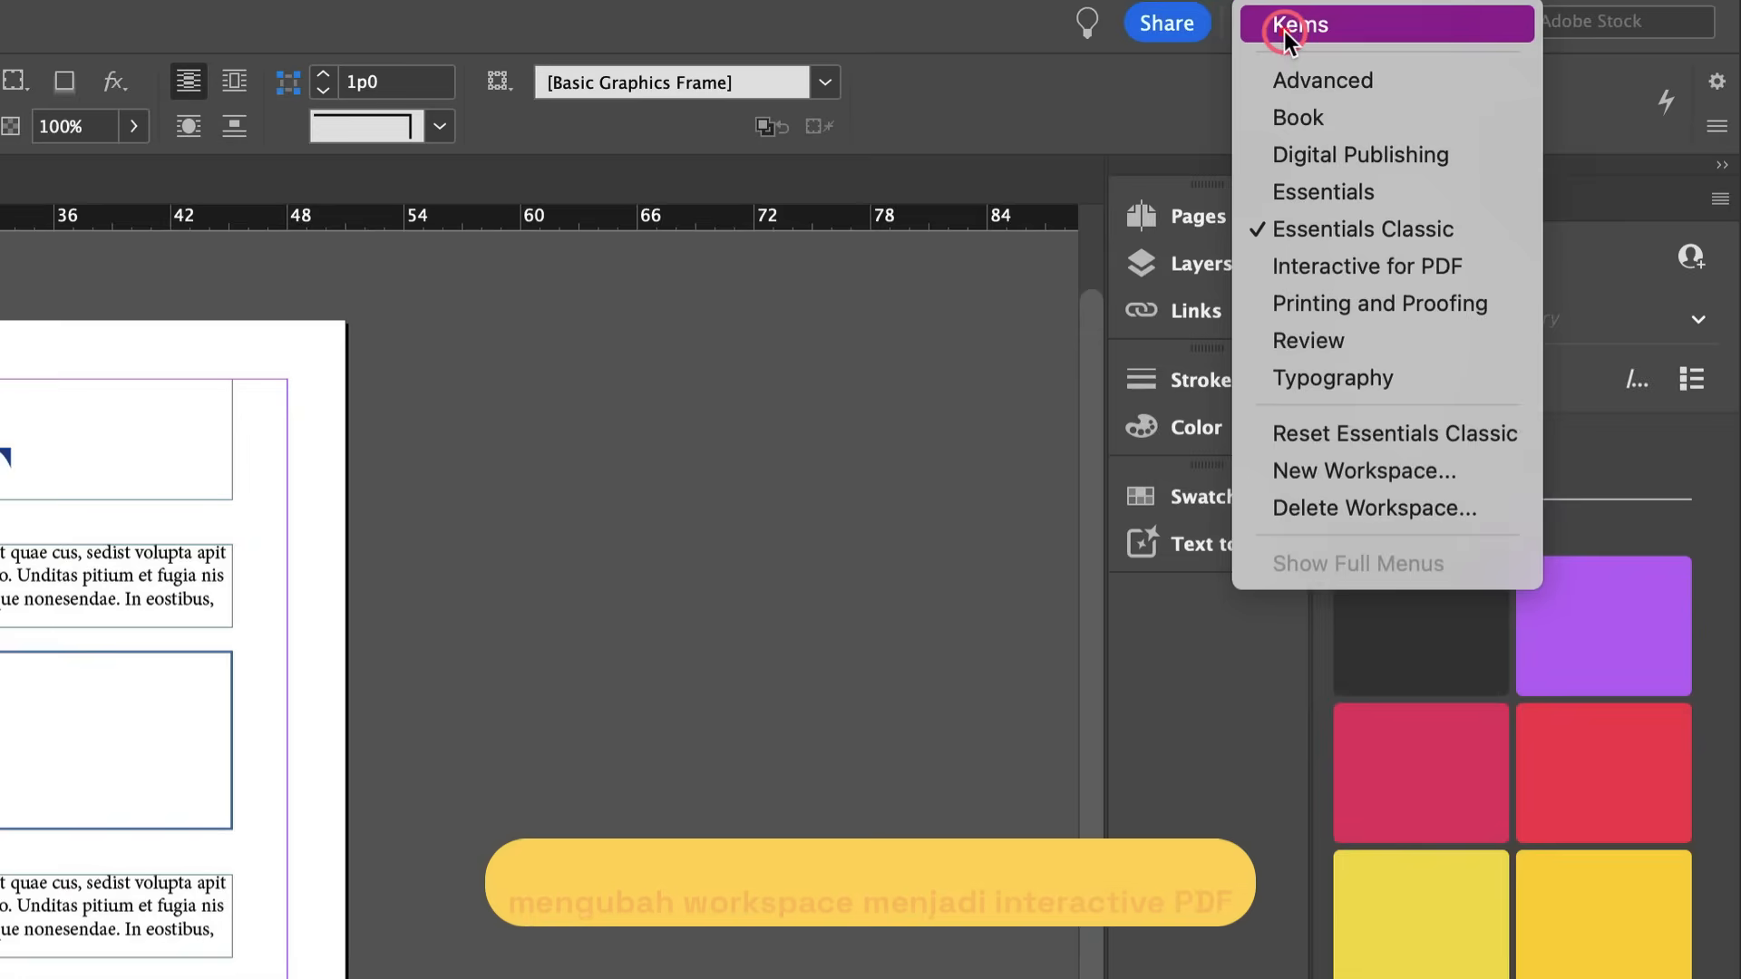
{"action": "left_click", "coordinate": [1303, 272]}
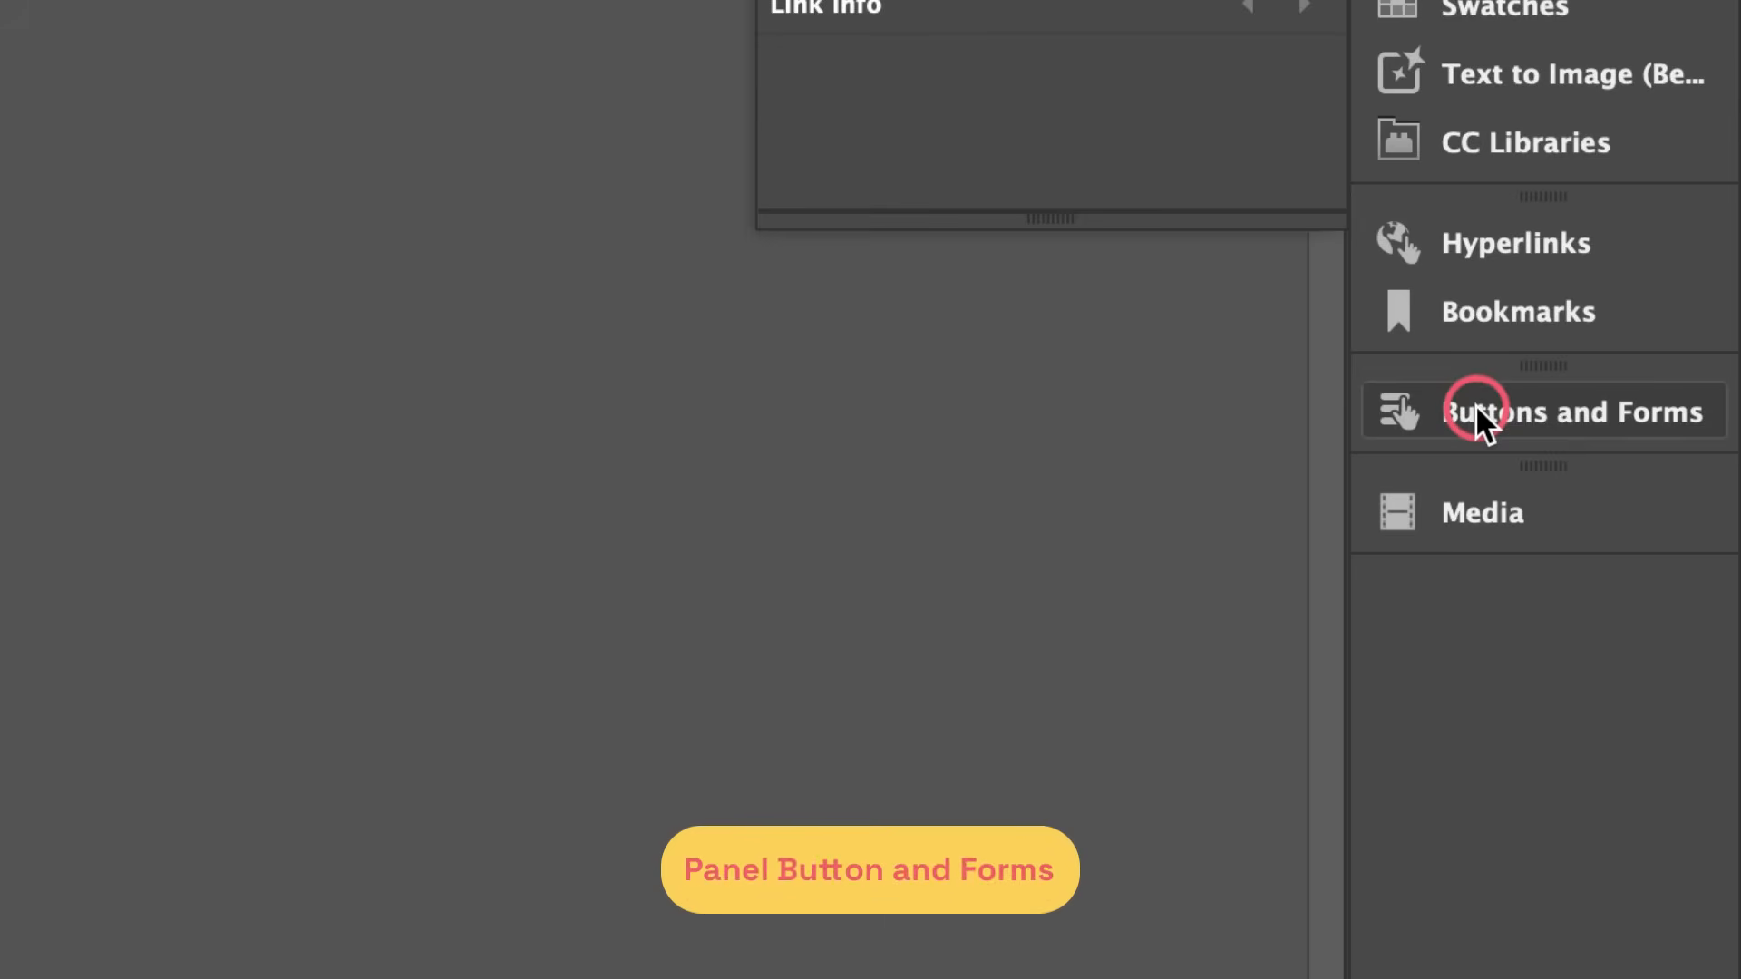
{"action": "left_click", "coordinate": [1476, 408]}
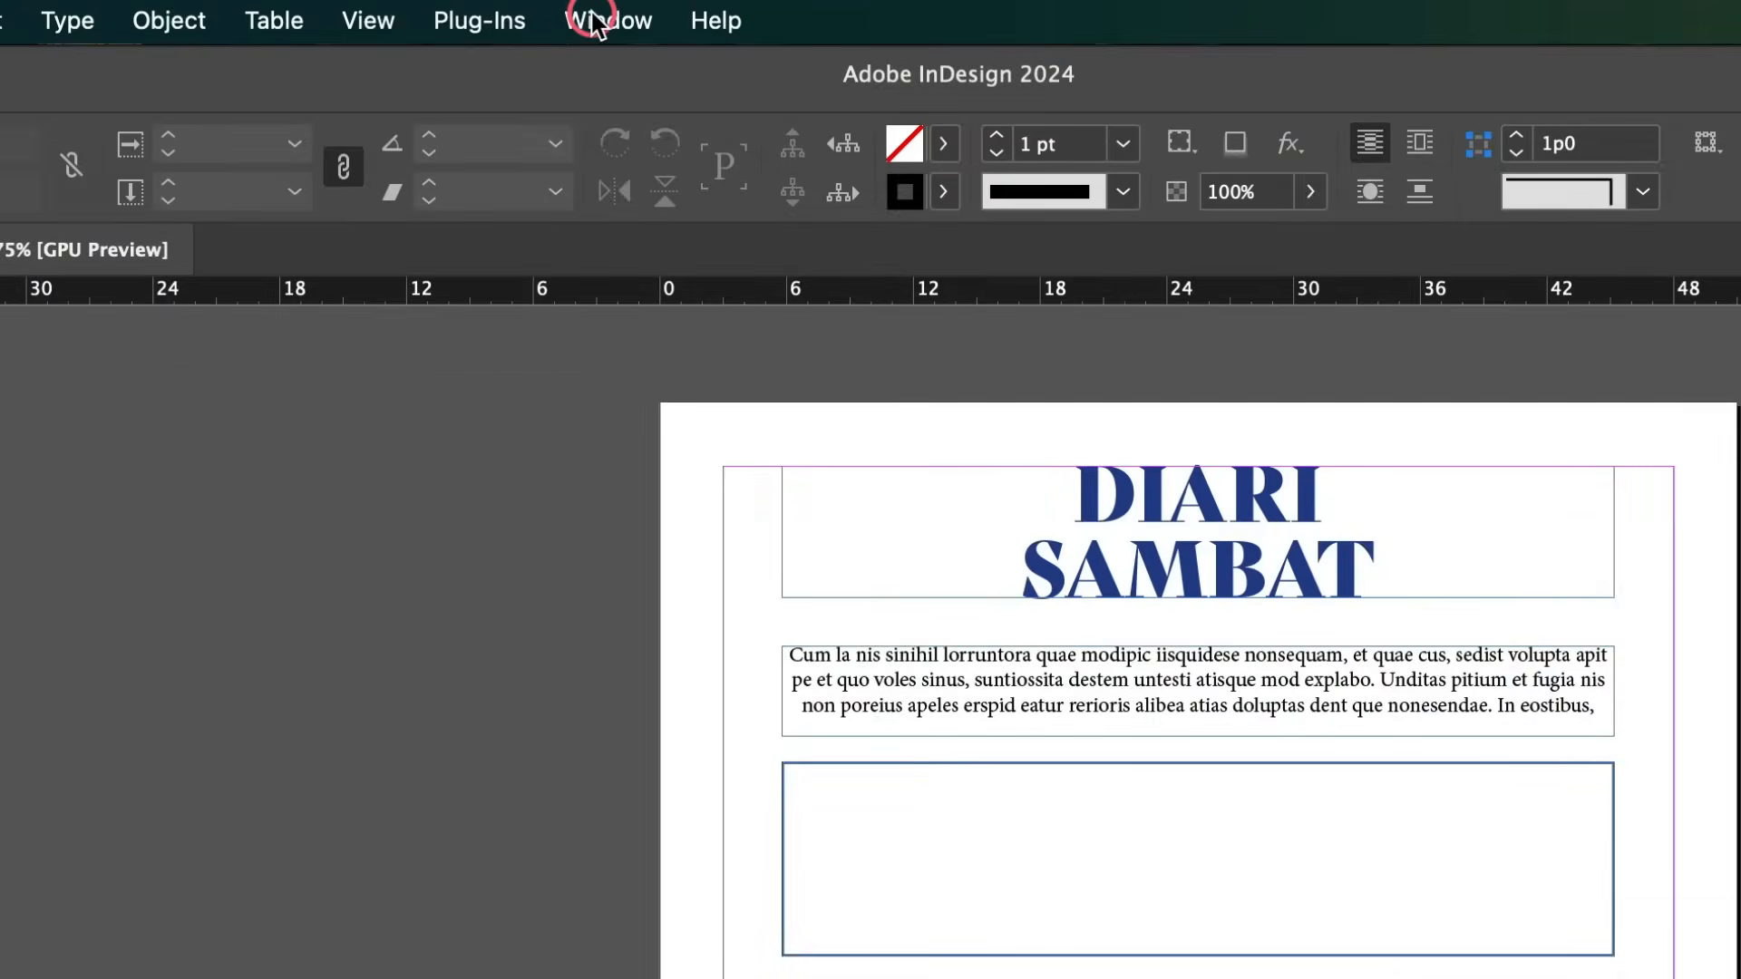
{"action": "left_click", "coordinate": [594, 20]}
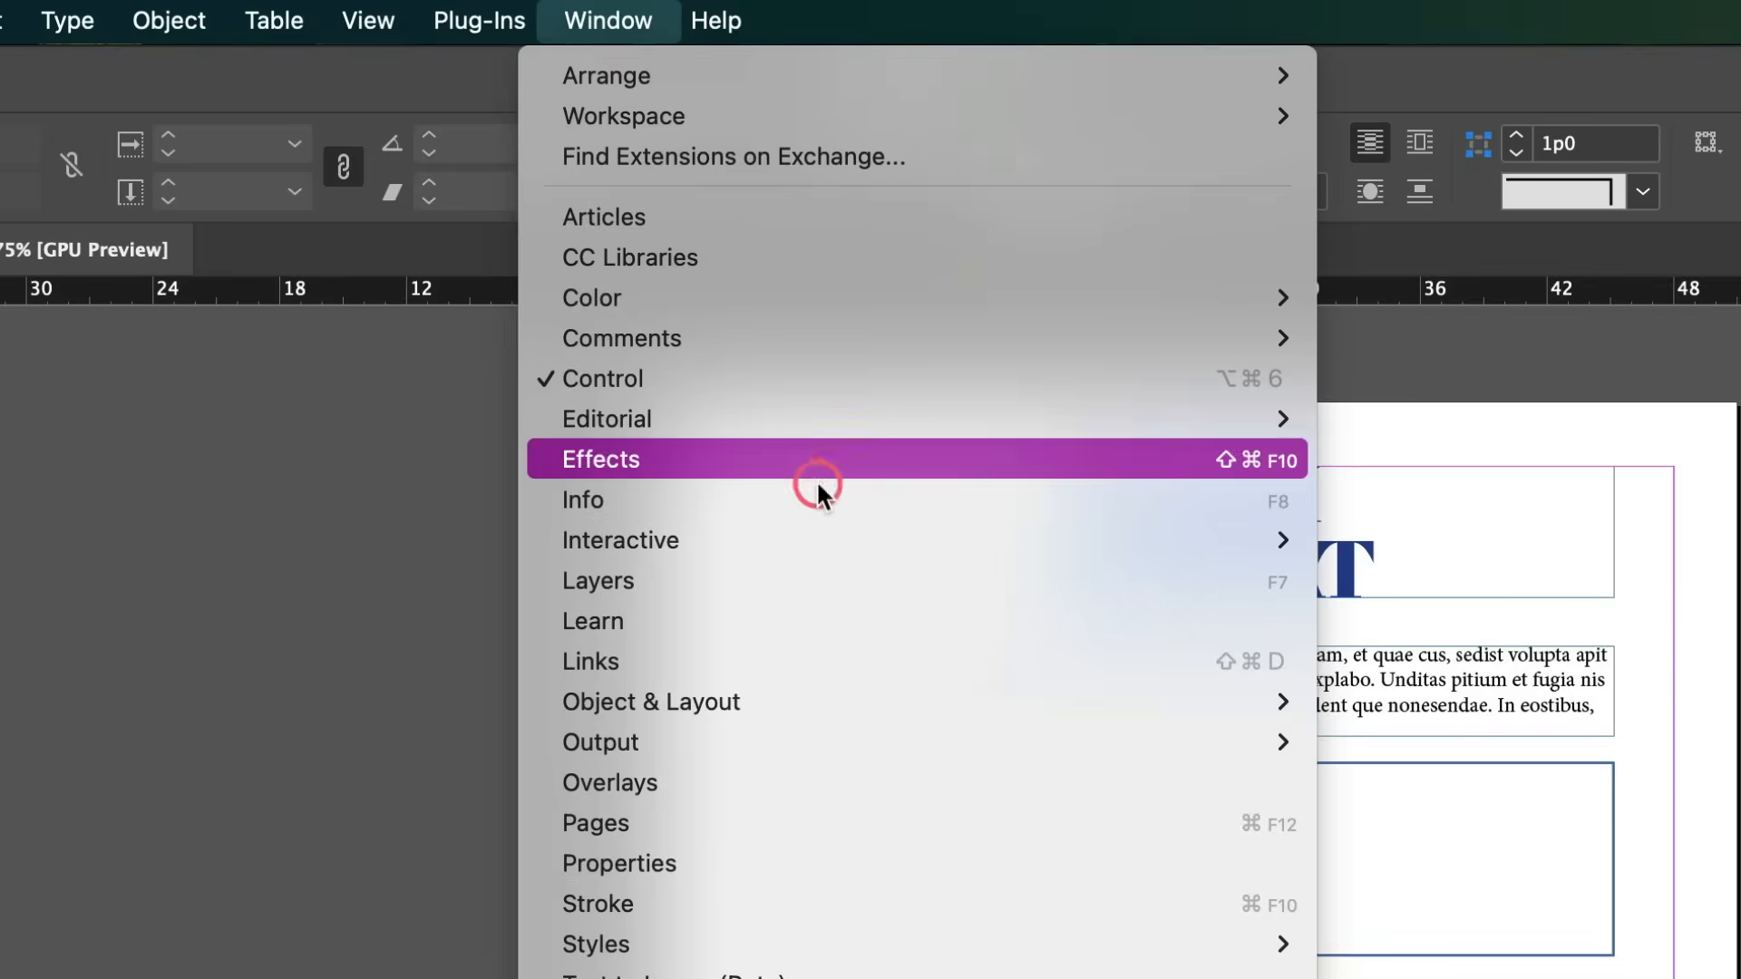
{"action": "mouse_move", "coordinate": [846, 540]}
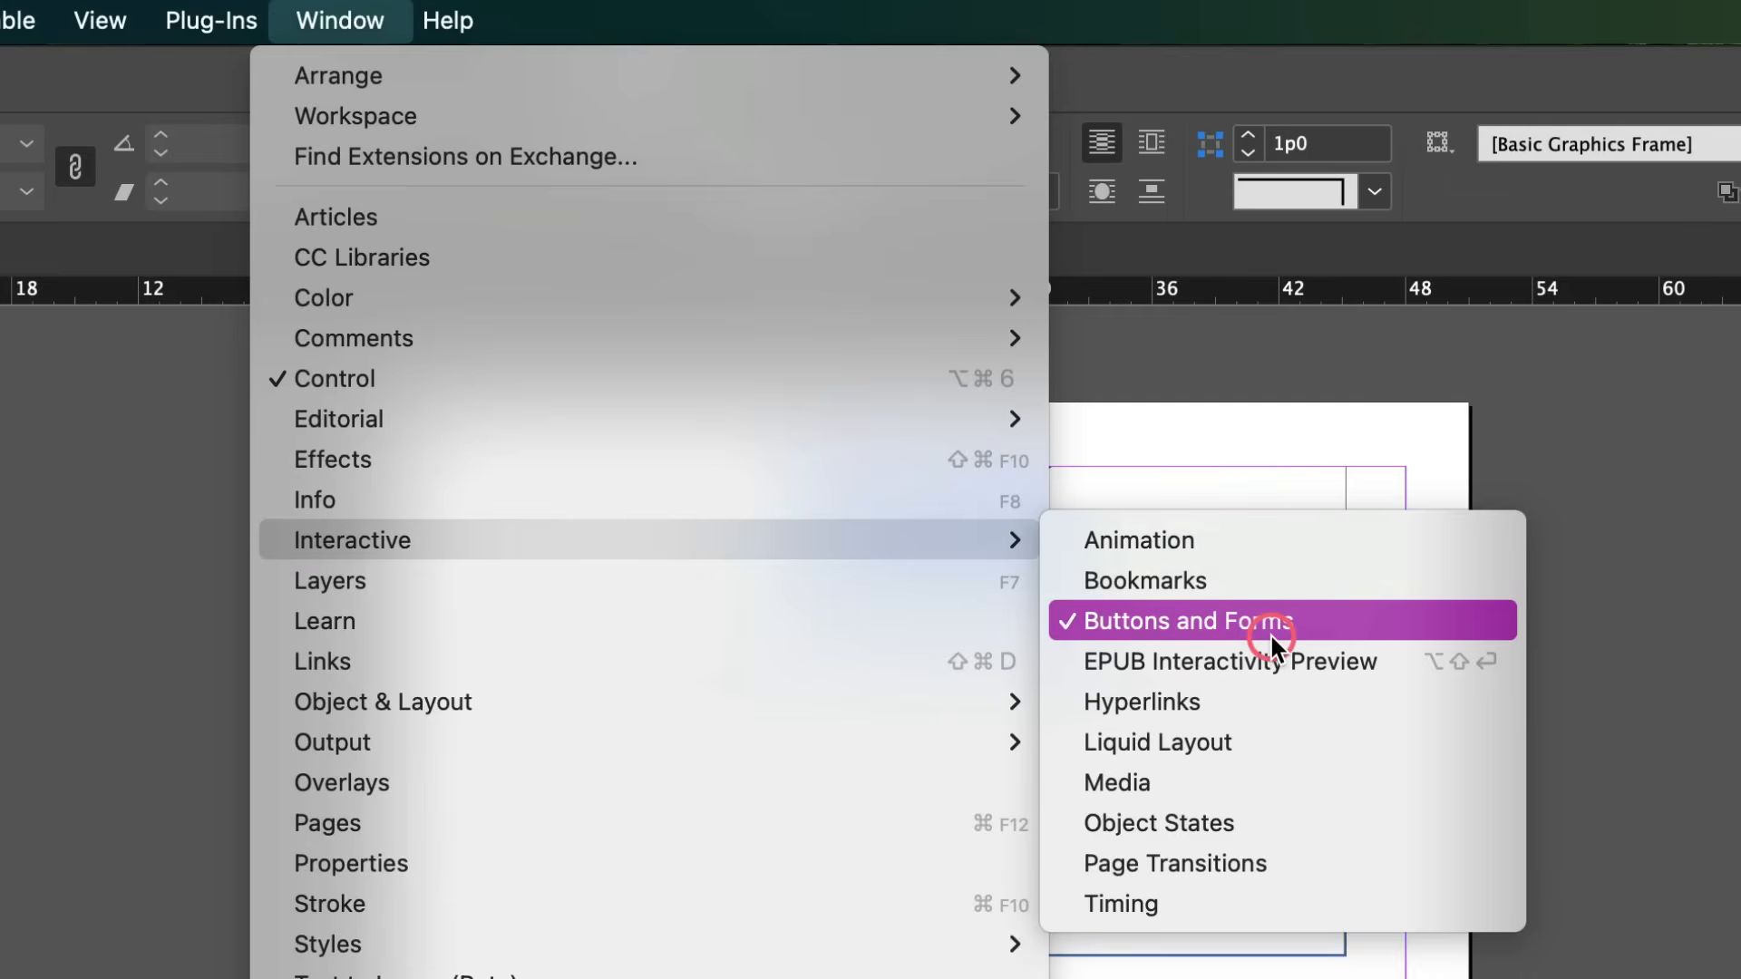
{"action": "left_click", "coordinate": [1270, 633]}
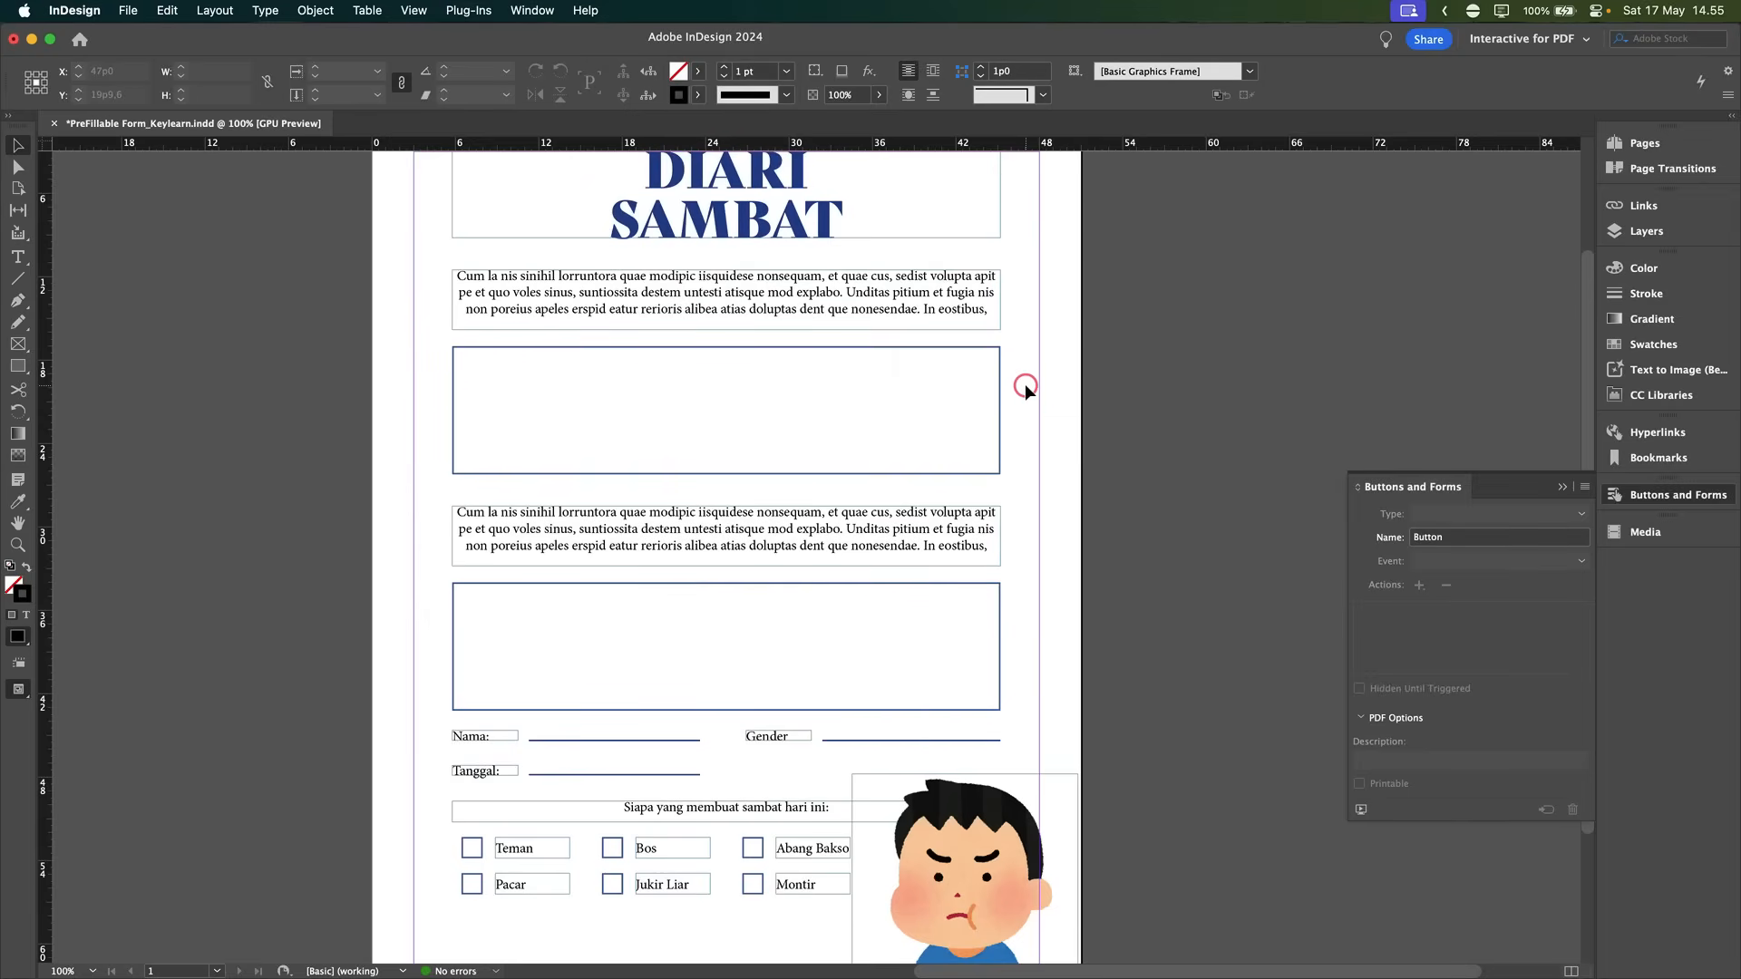
Step: Convert the upper empty box on the form into a text field named Isian 1
{"action": "scroll", "coordinate": [1024, 383], "scroll_direction": "up", "scroll_amount": 1}
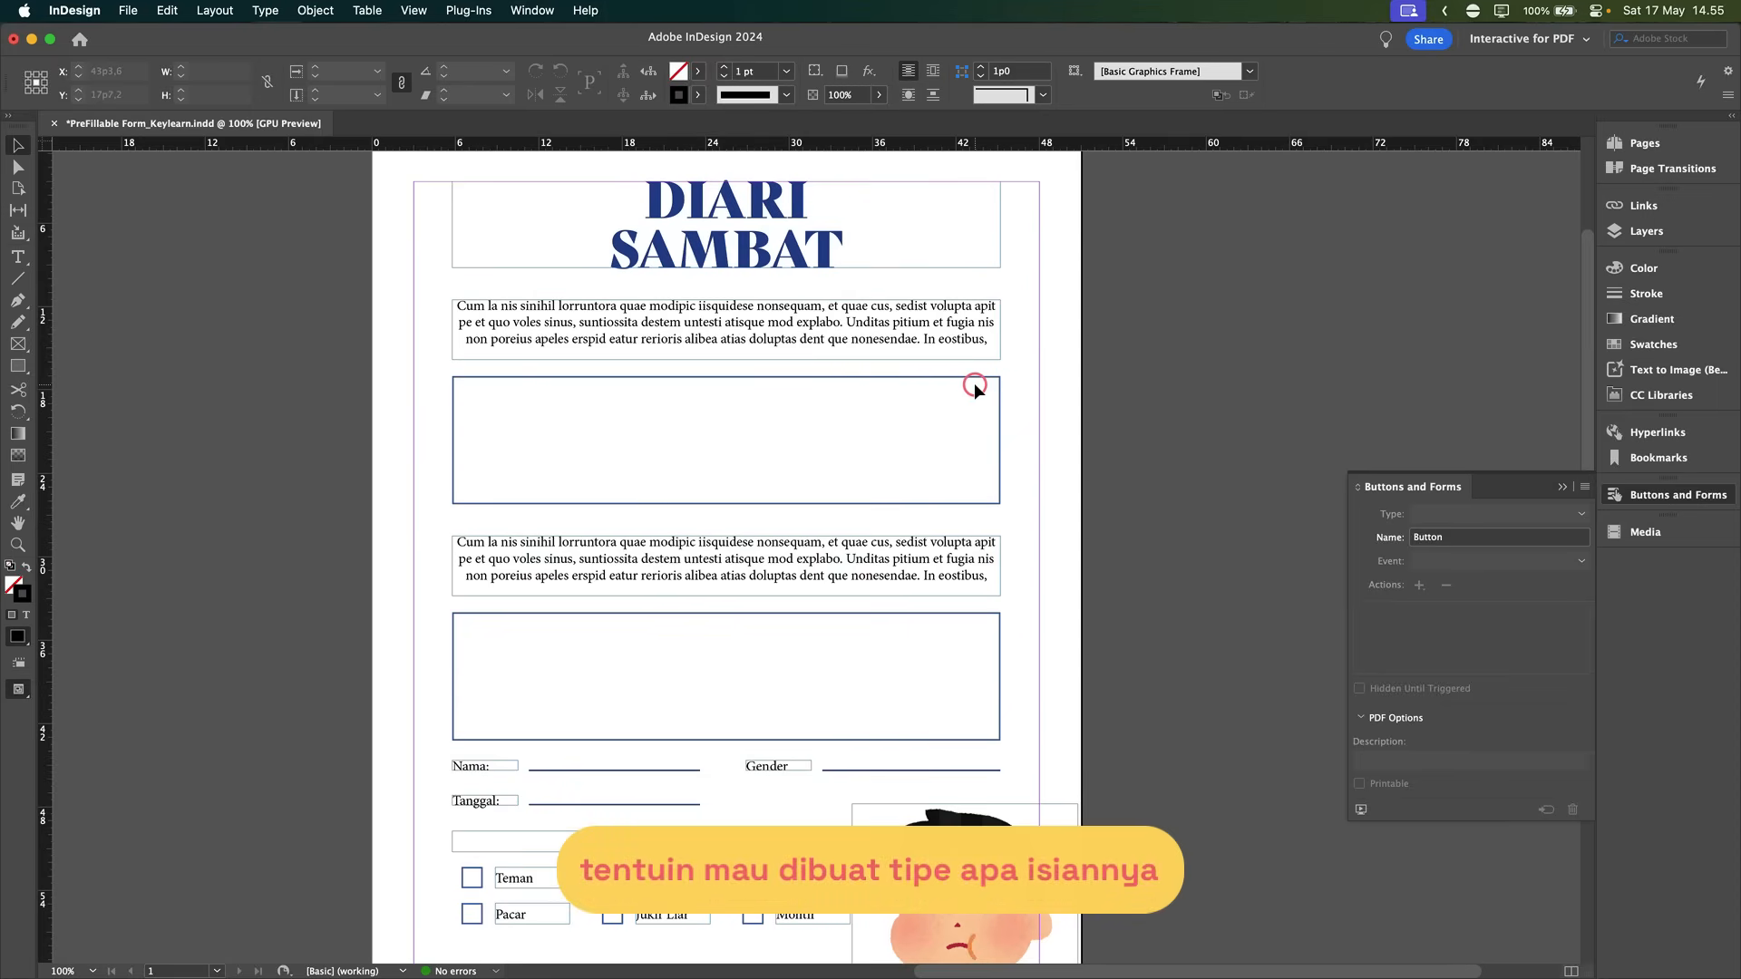
{"action": "scroll", "coordinate": [974, 382], "scroll_direction": "down", "scroll_amount": 5}
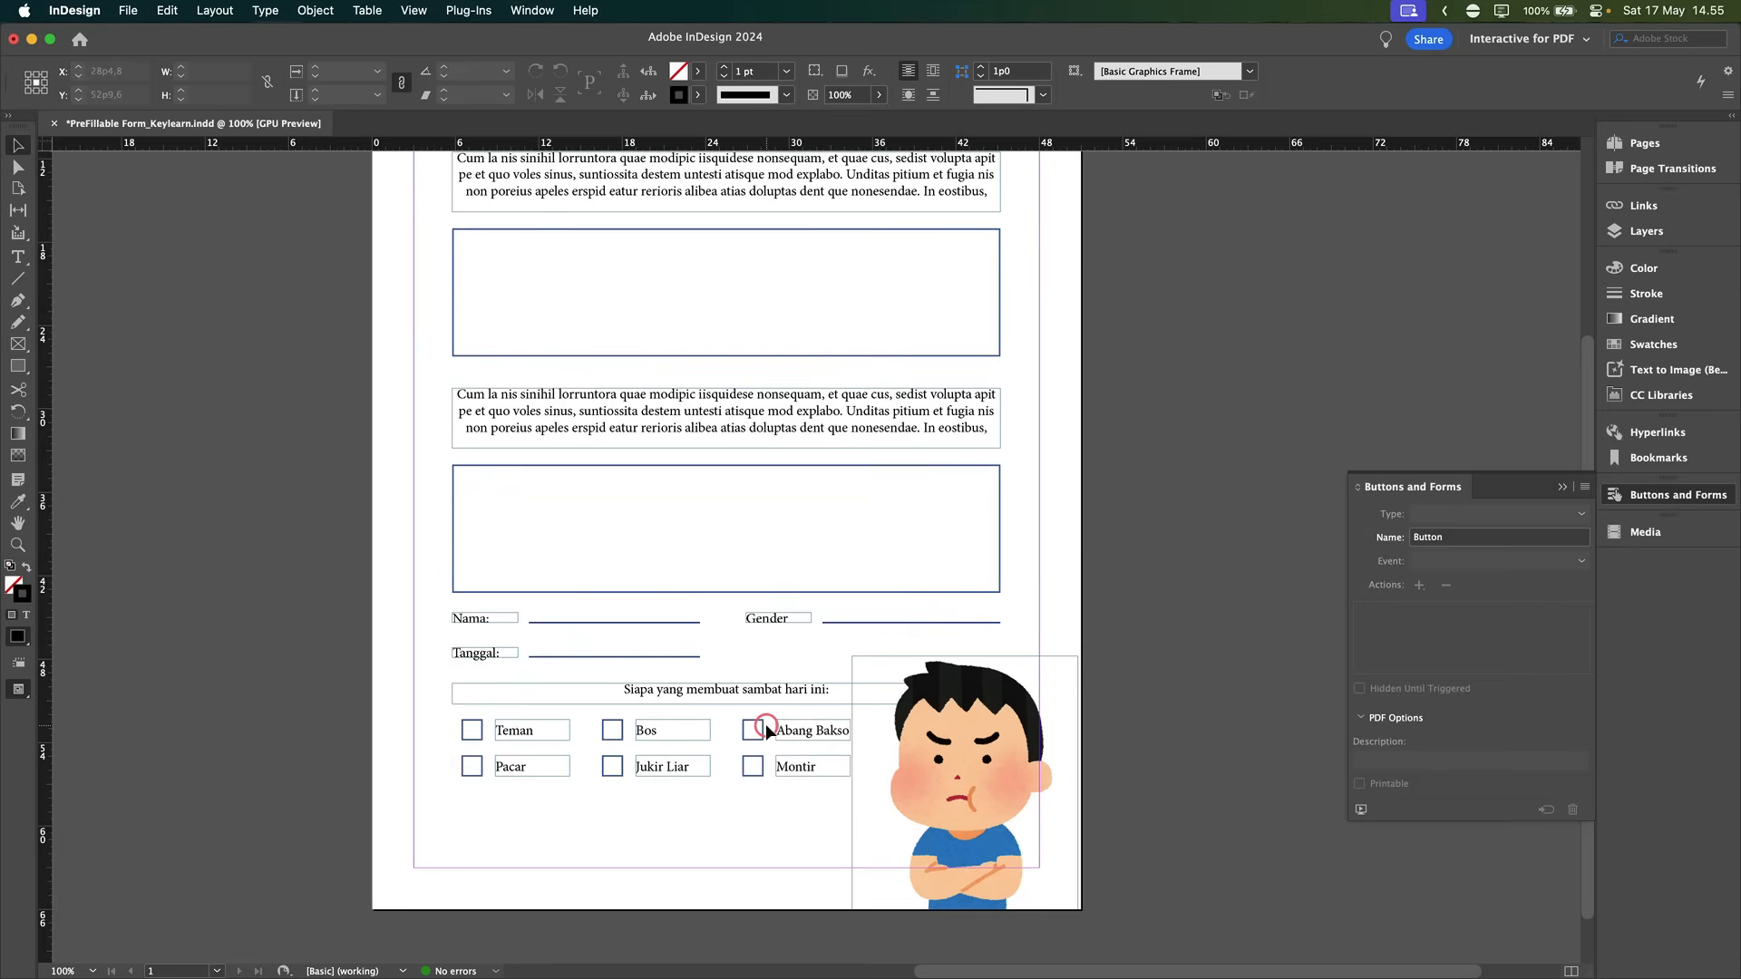
{"action": "scroll", "coordinate": [780, 556], "scroll_direction": "up", "scroll_amount": 1}
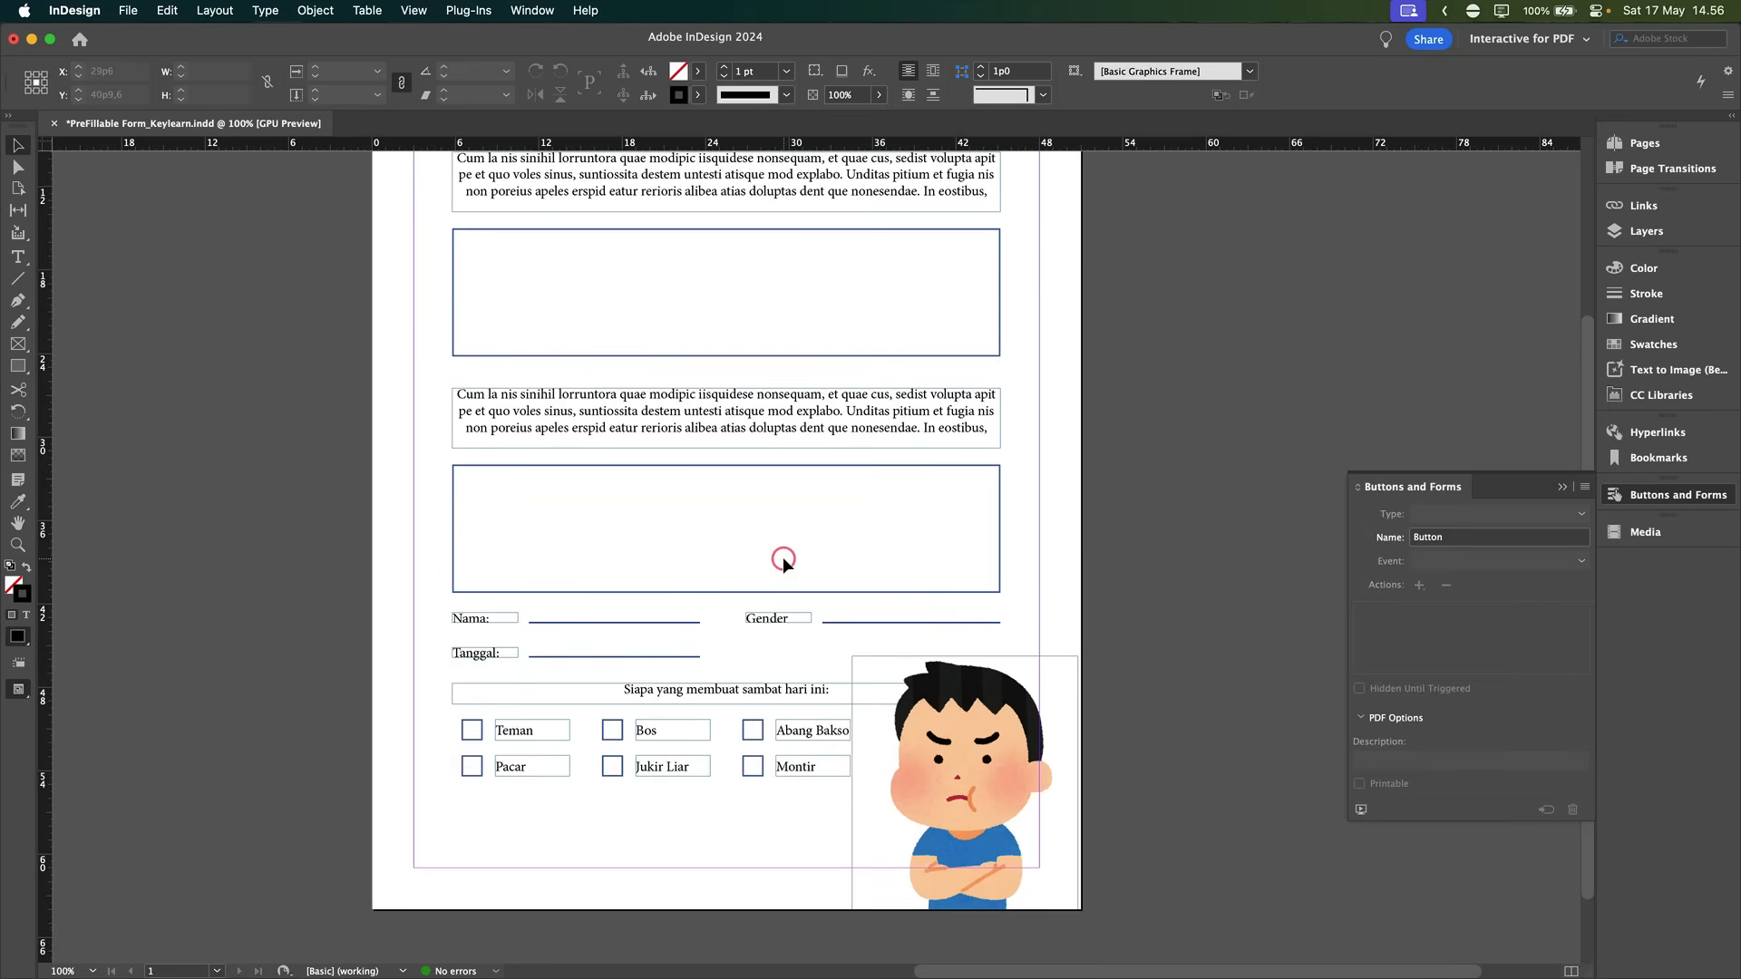
{"action": "left_click", "coordinate": [999, 321]}
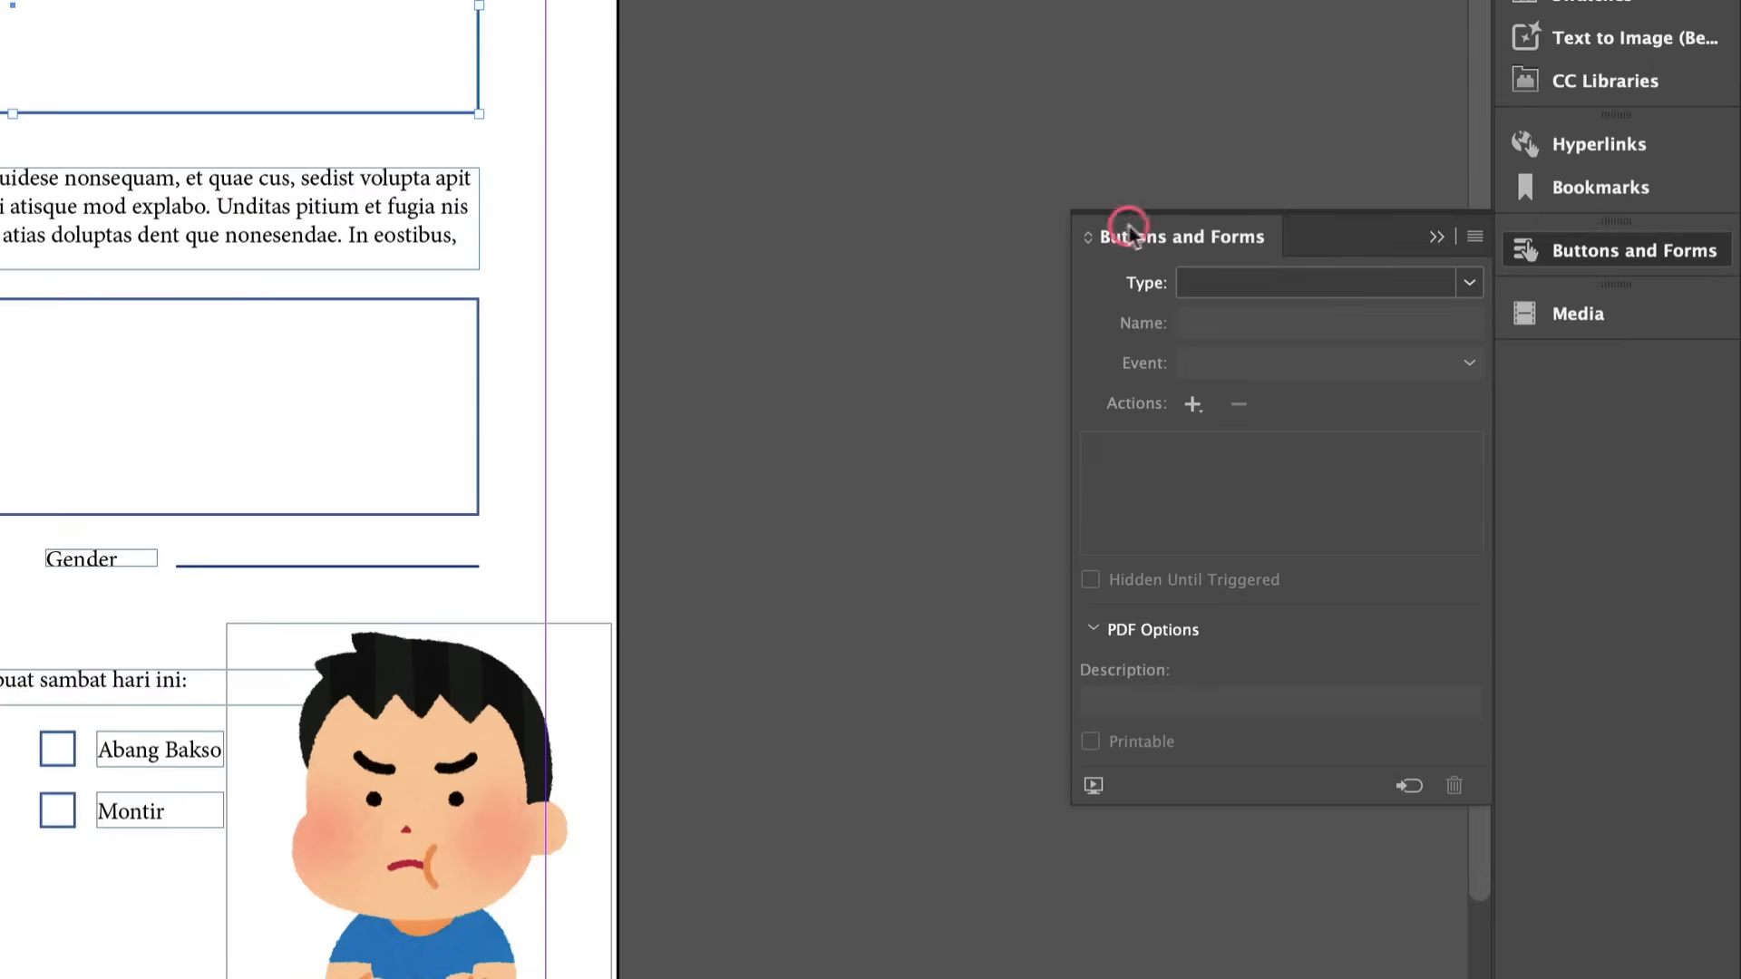
{"action": "left_click", "coordinate": [1469, 286]}
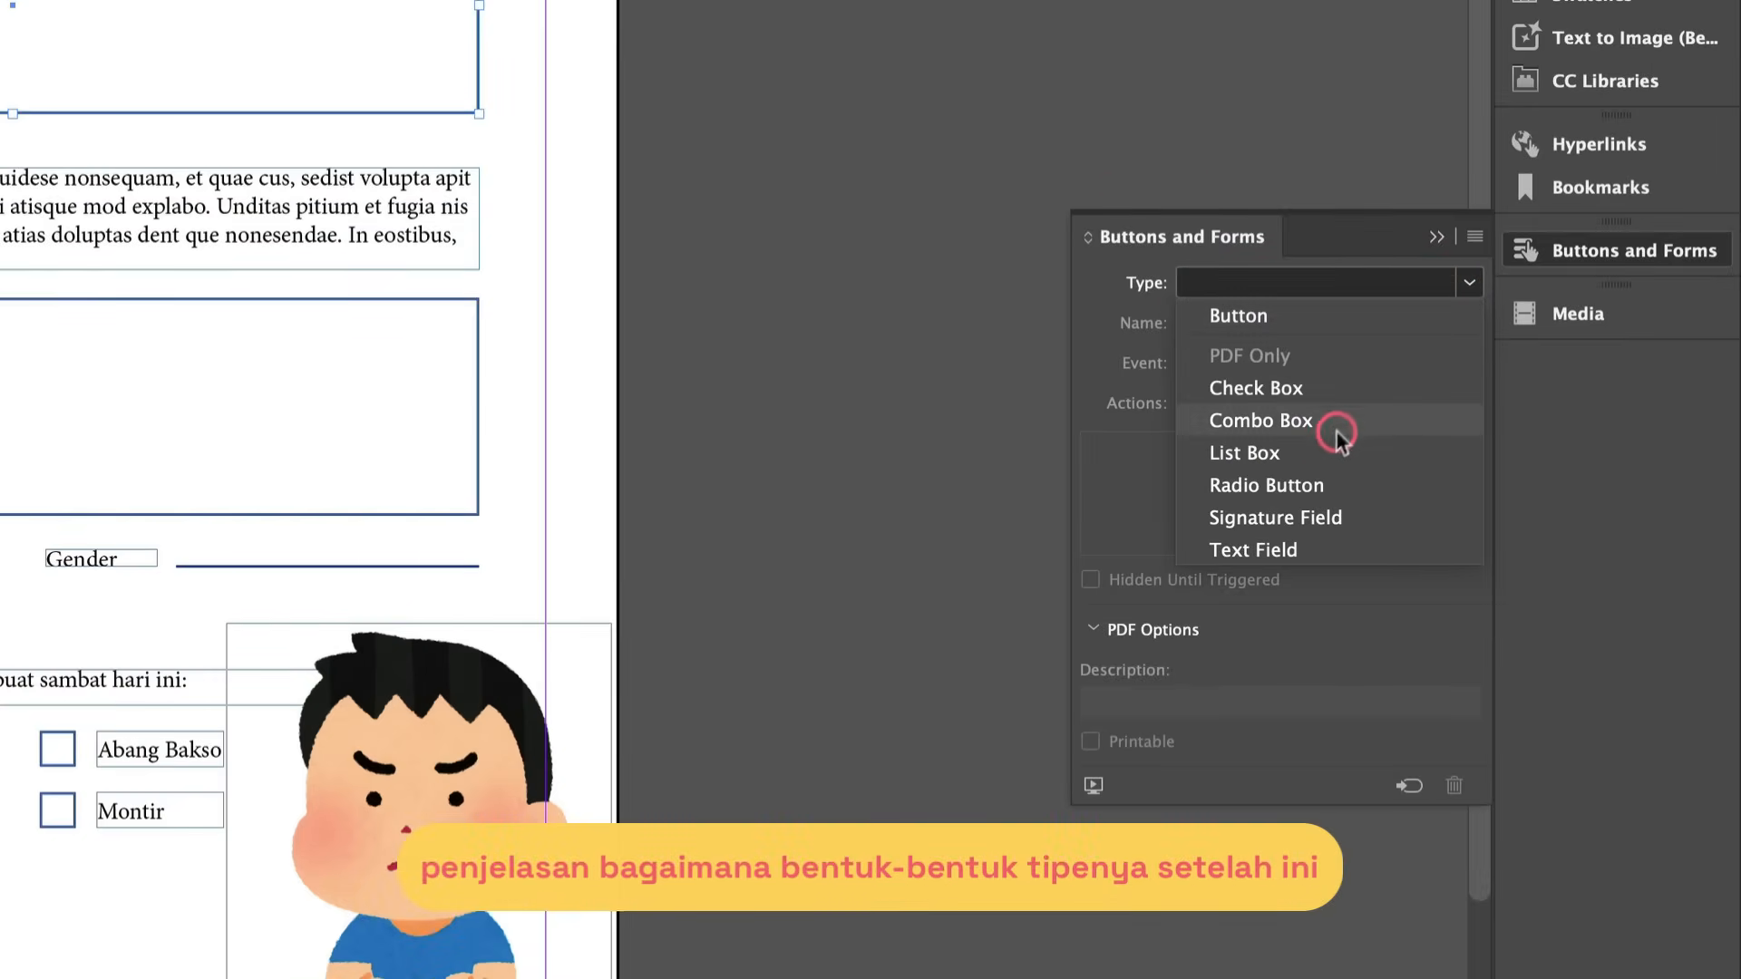
{"action": "left_click", "coordinate": [1276, 551]}
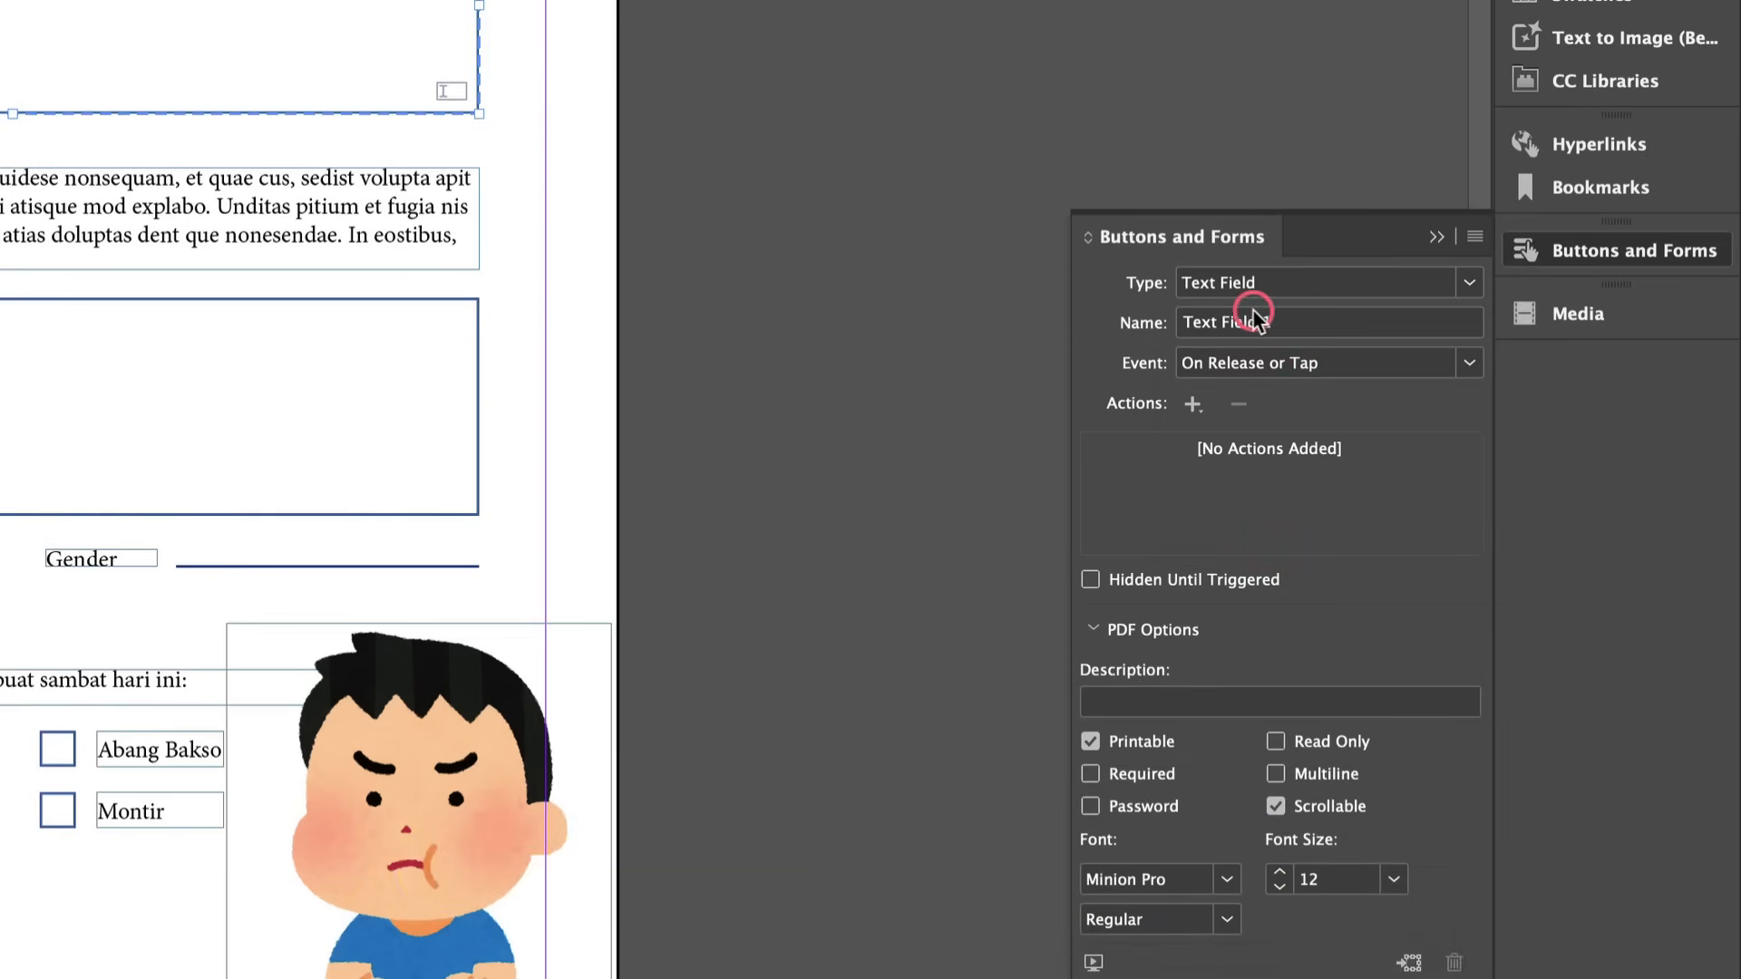
{"action": "left_click", "coordinate": [1287, 328]}
{"action": "triple_click", "coordinate": [1286, 328]}
{"action": "type", "text": "Isian"}
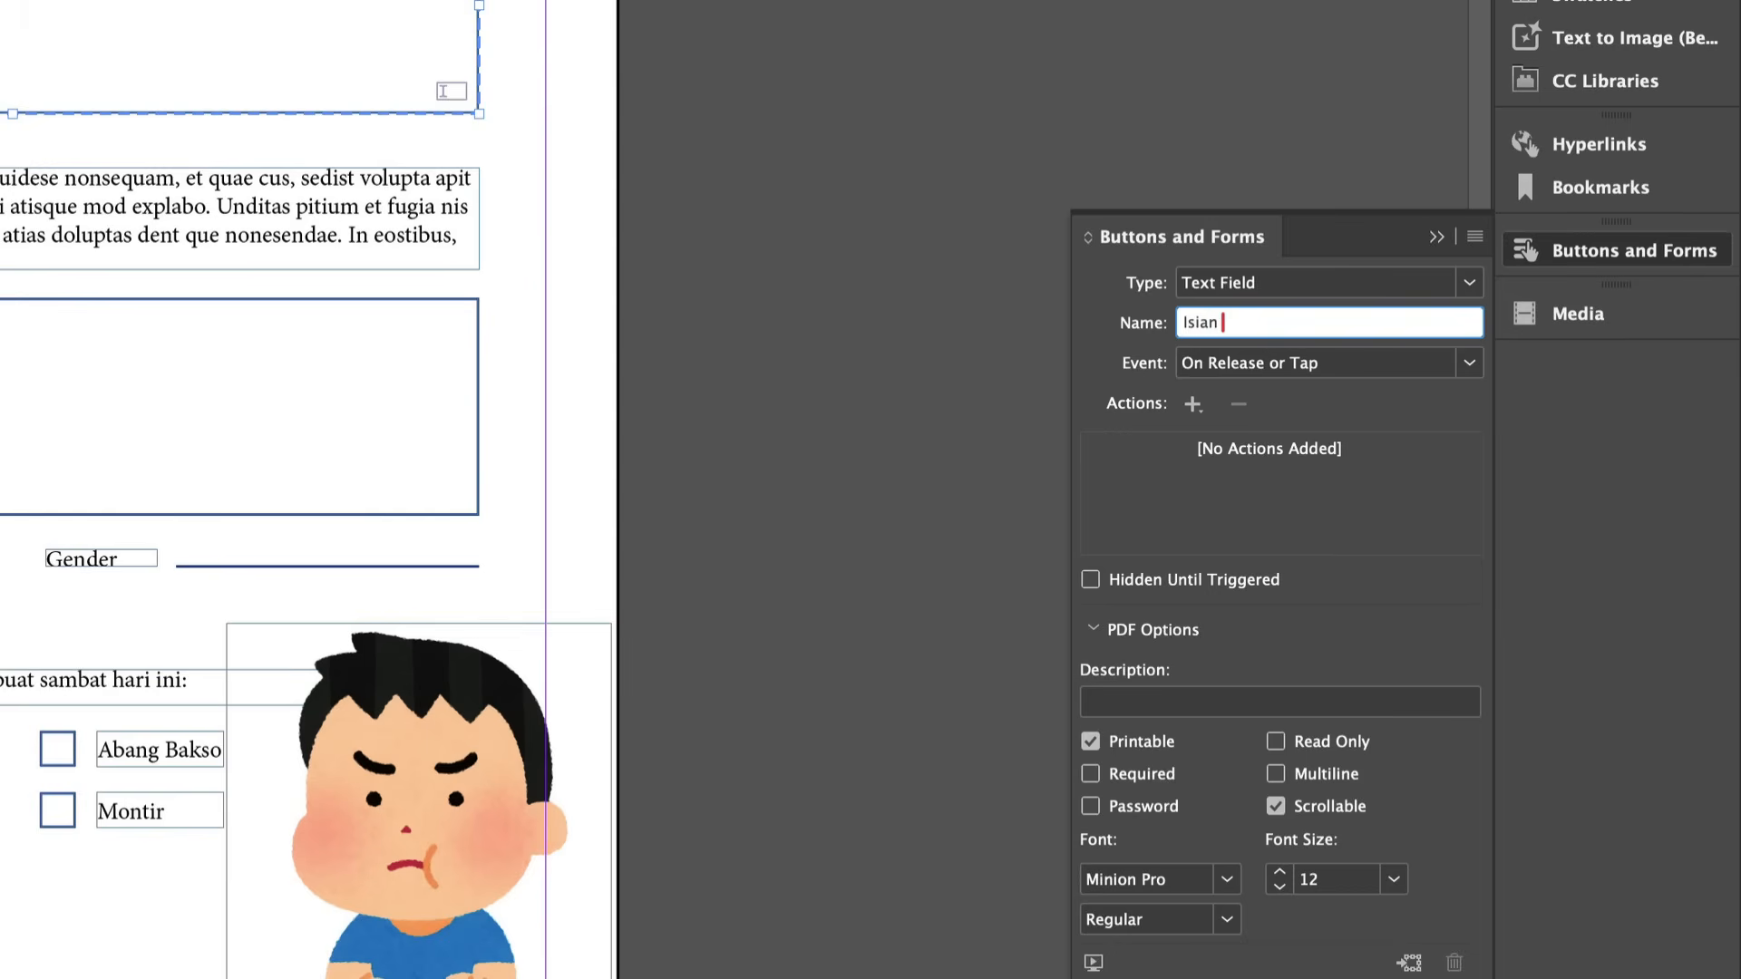
Step: Keep the On Release or Tap event for the upper text field, enable Multiline, leave Required off, and deselect the field
{"action": "left_click", "coordinate": [1182, 370]}
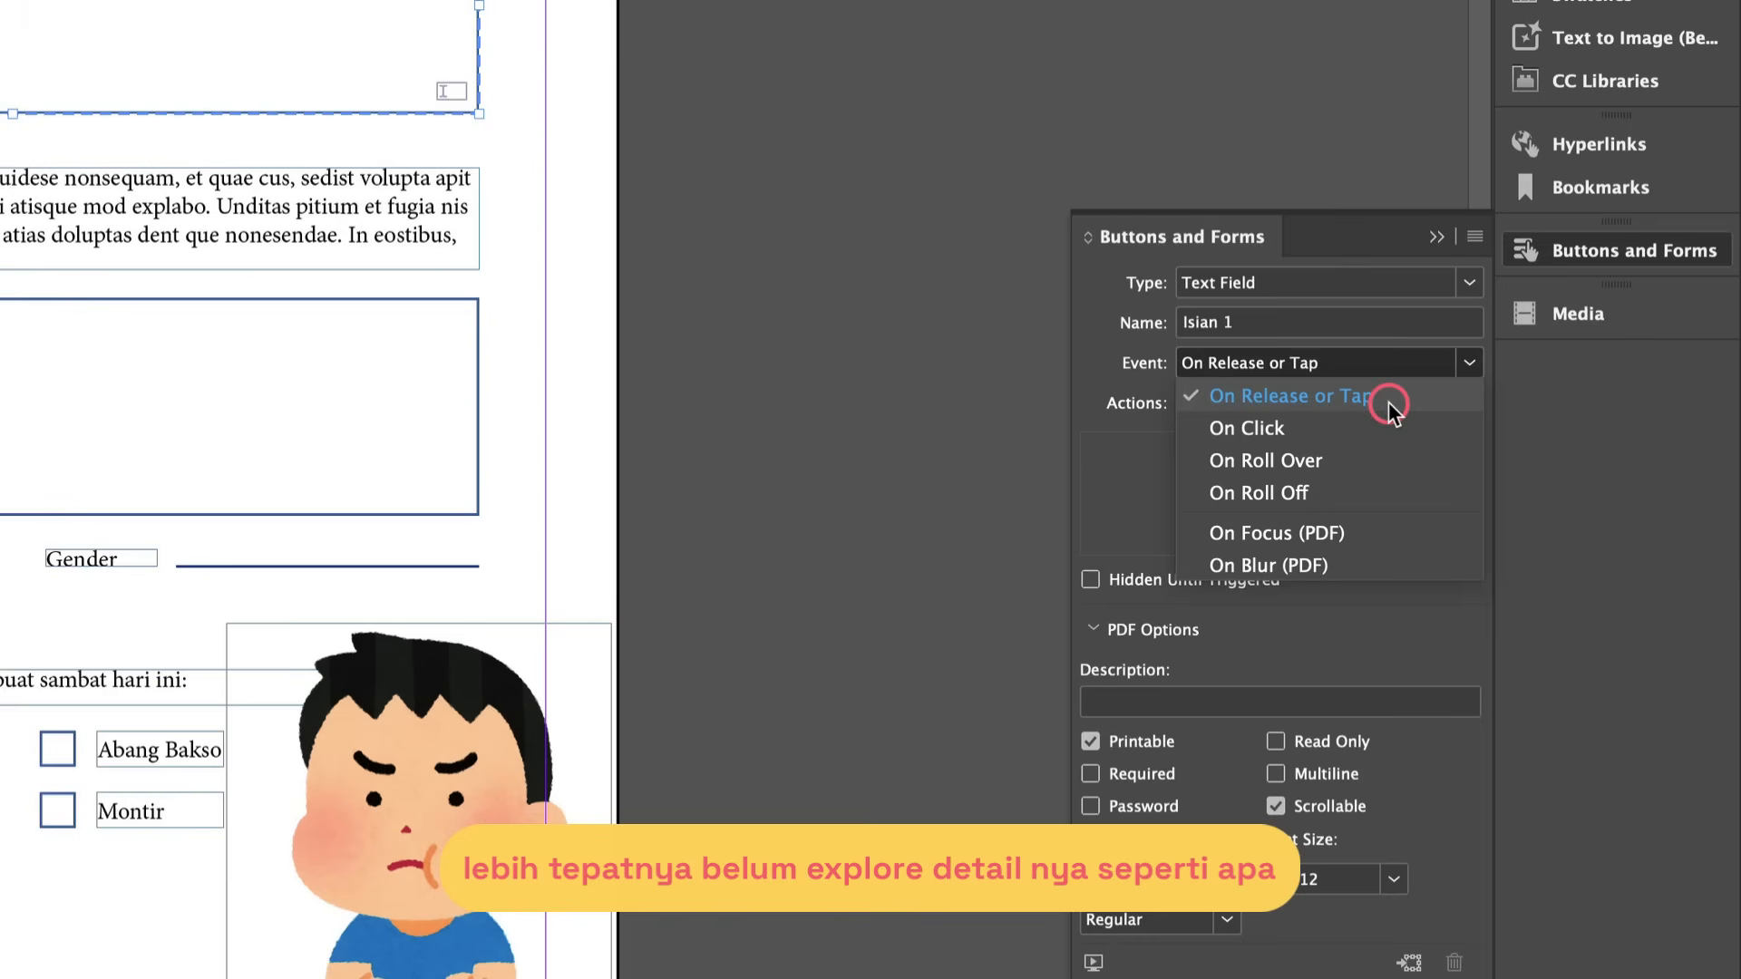
{"action": "left_click", "coordinate": [1249, 691]}
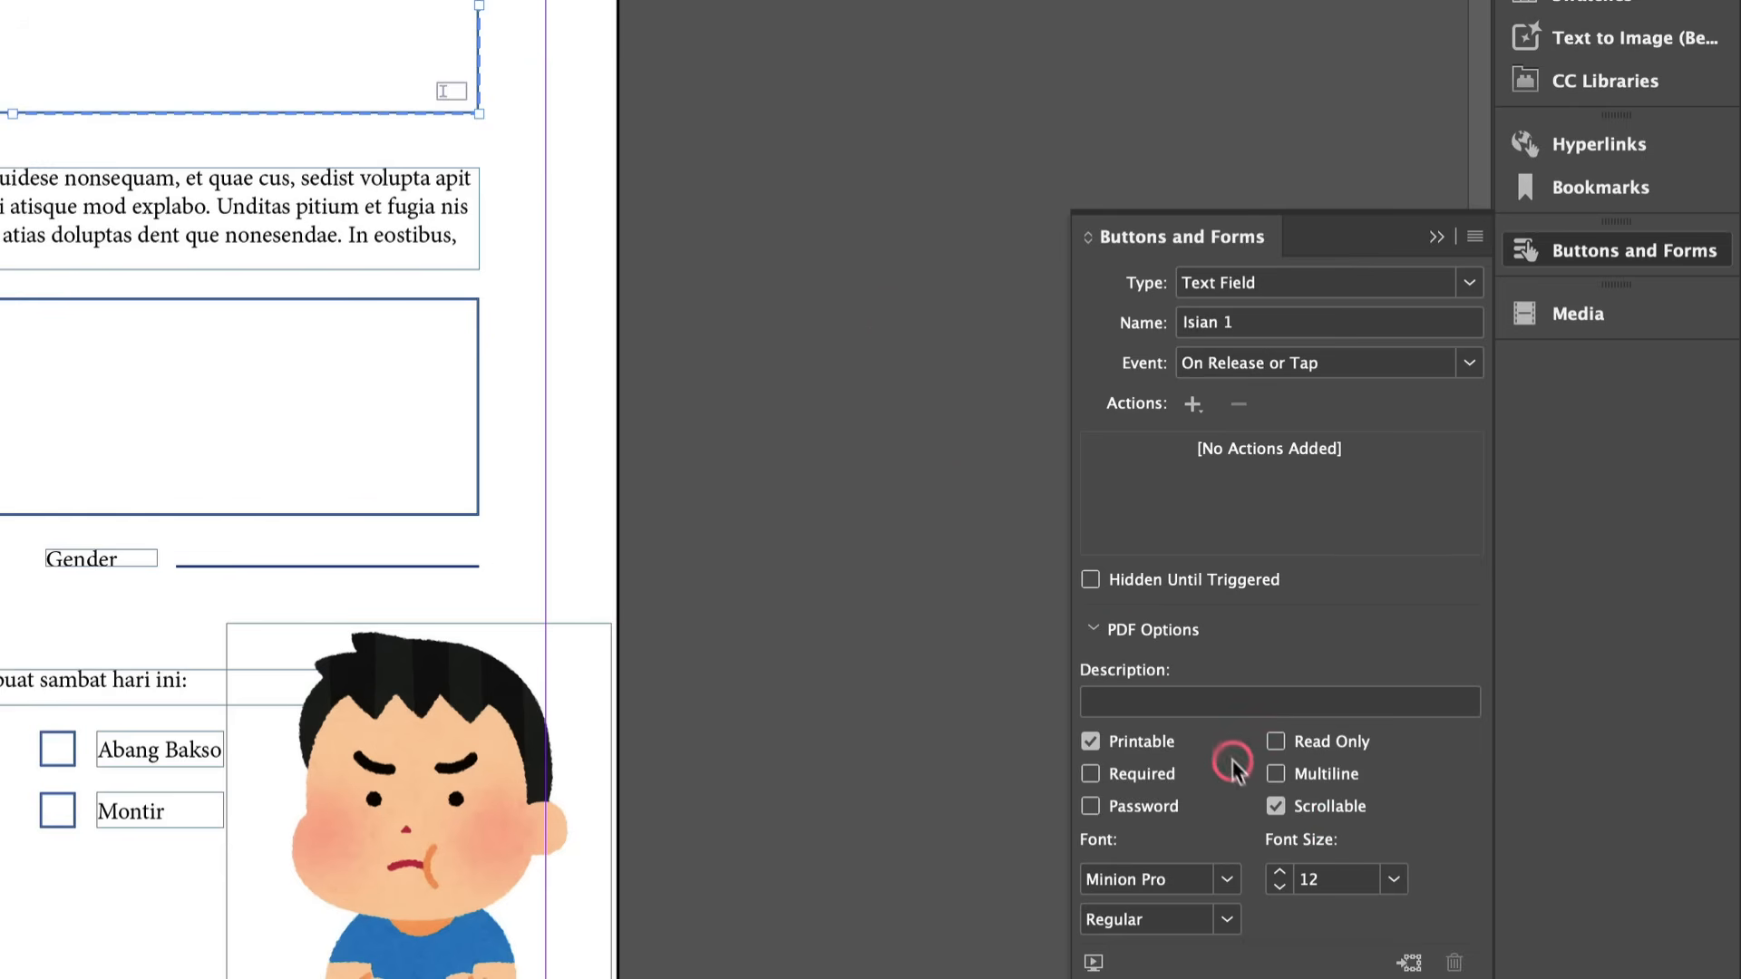
{"action": "left_click", "coordinate": [1276, 775]}
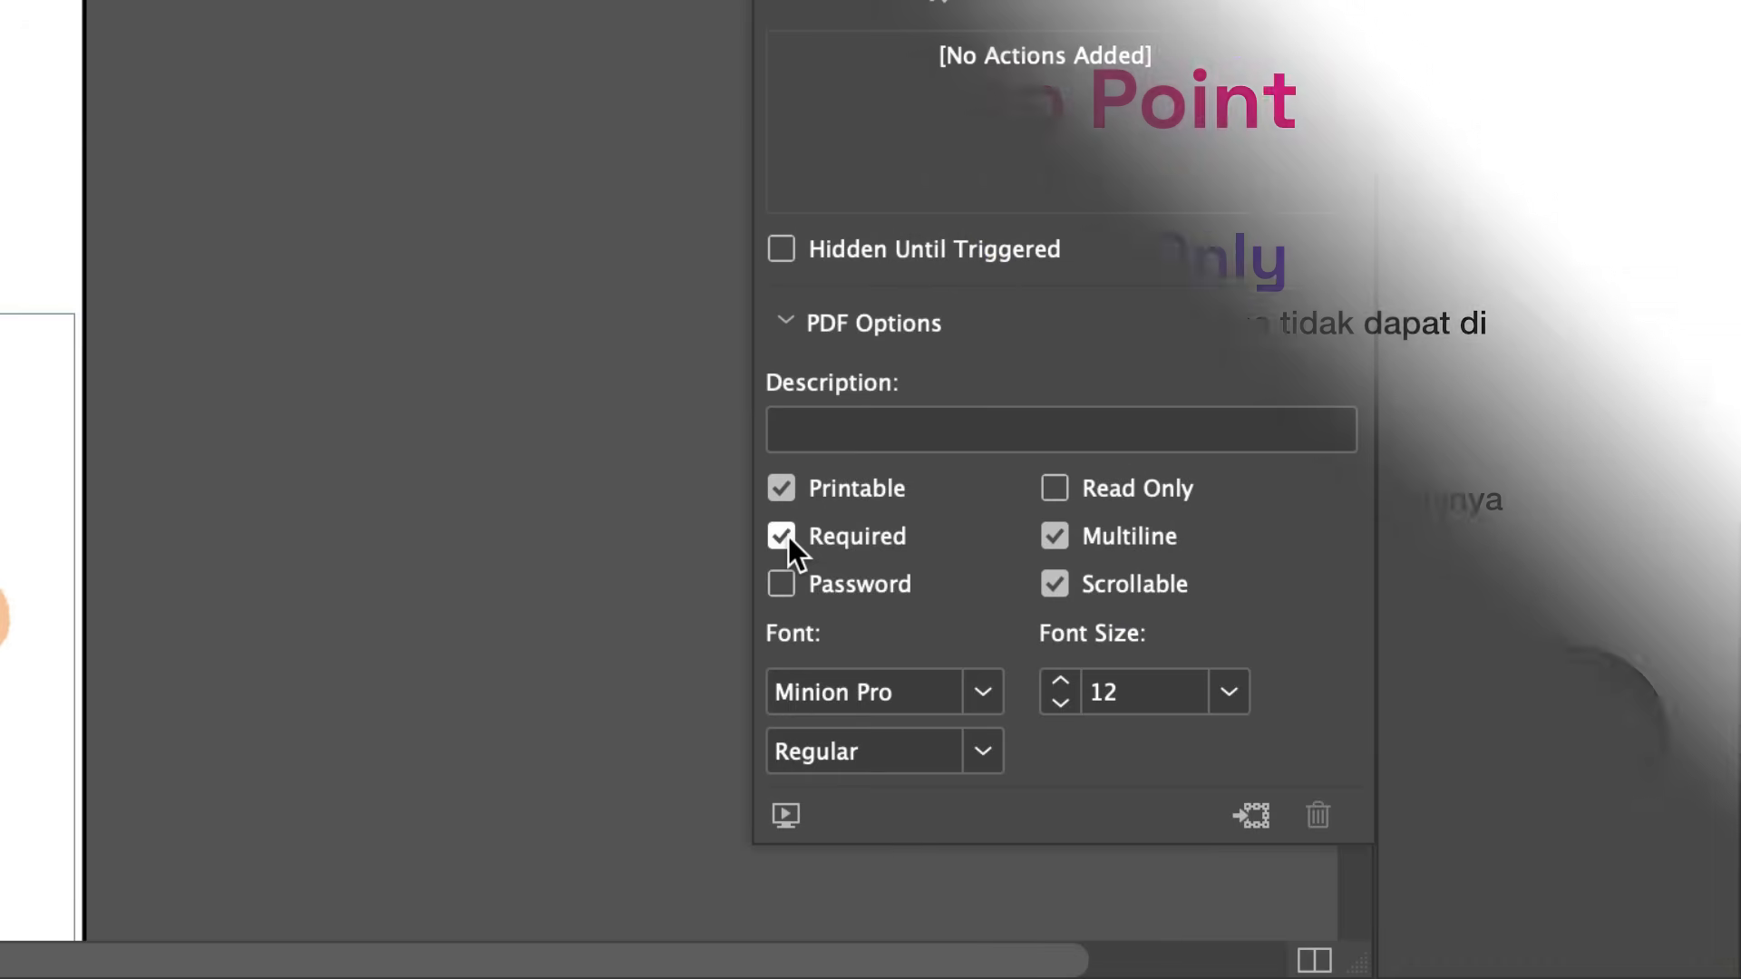
{"action": "left_click", "coordinate": [786, 537]}
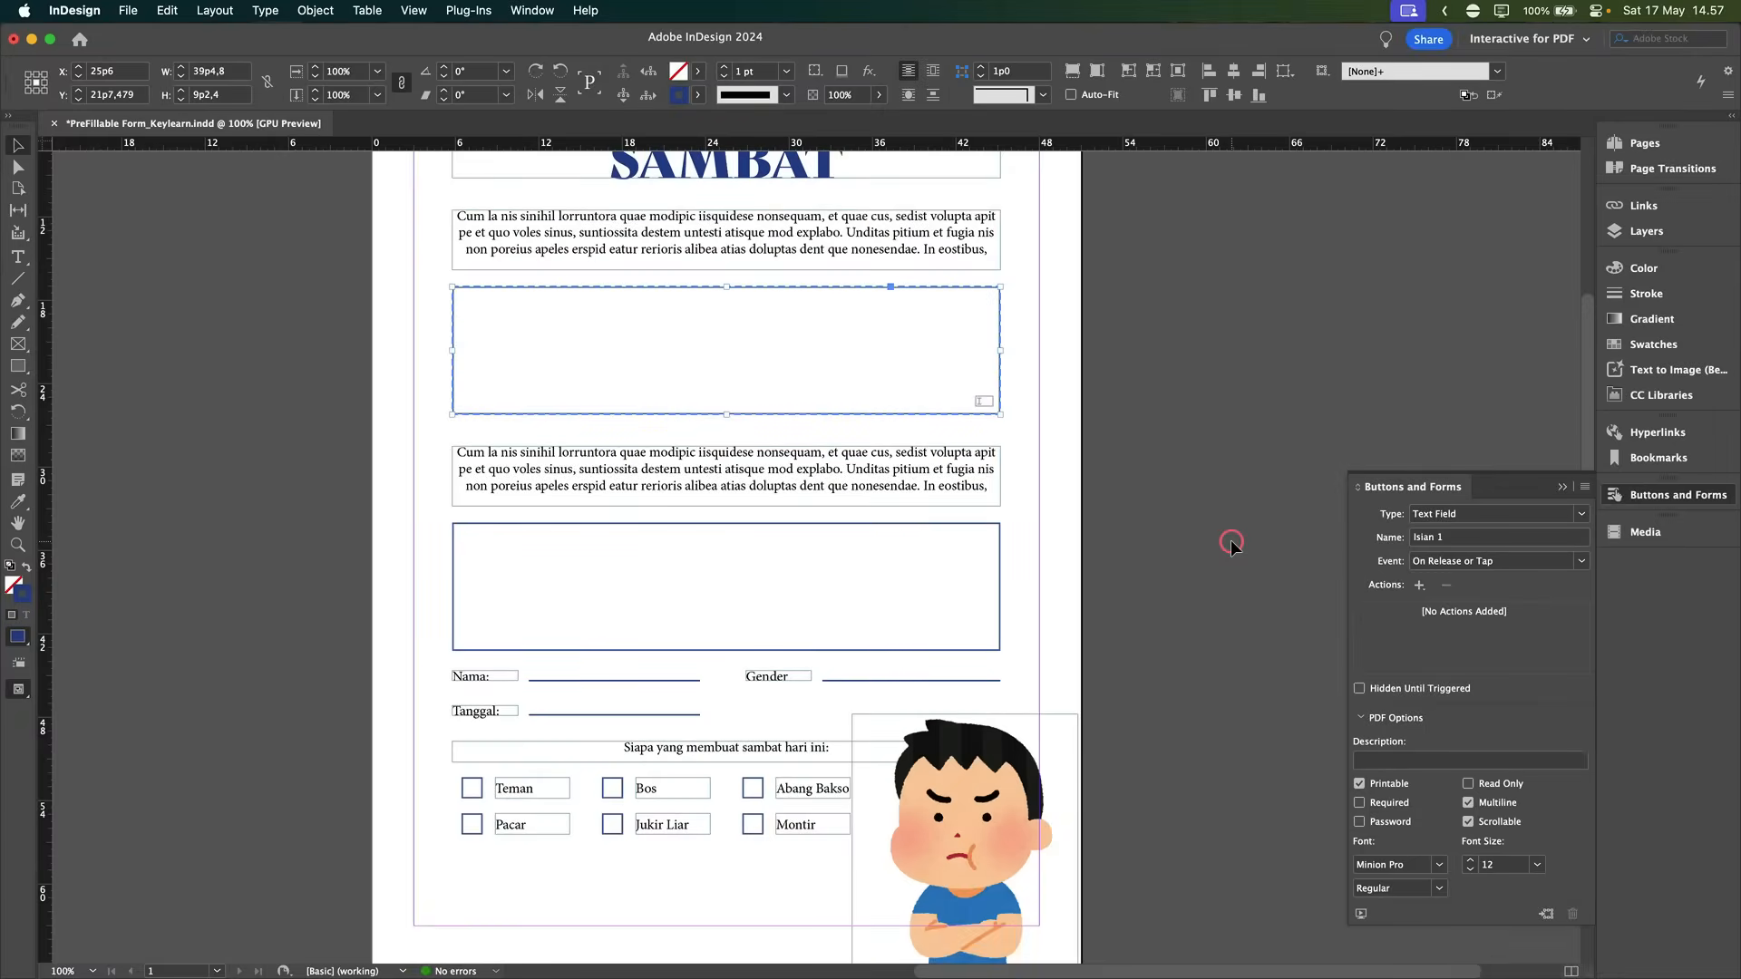
{"action": "left_click", "coordinate": [1427, 536]}
{"action": "left_click", "coordinate": [1221, 530]}
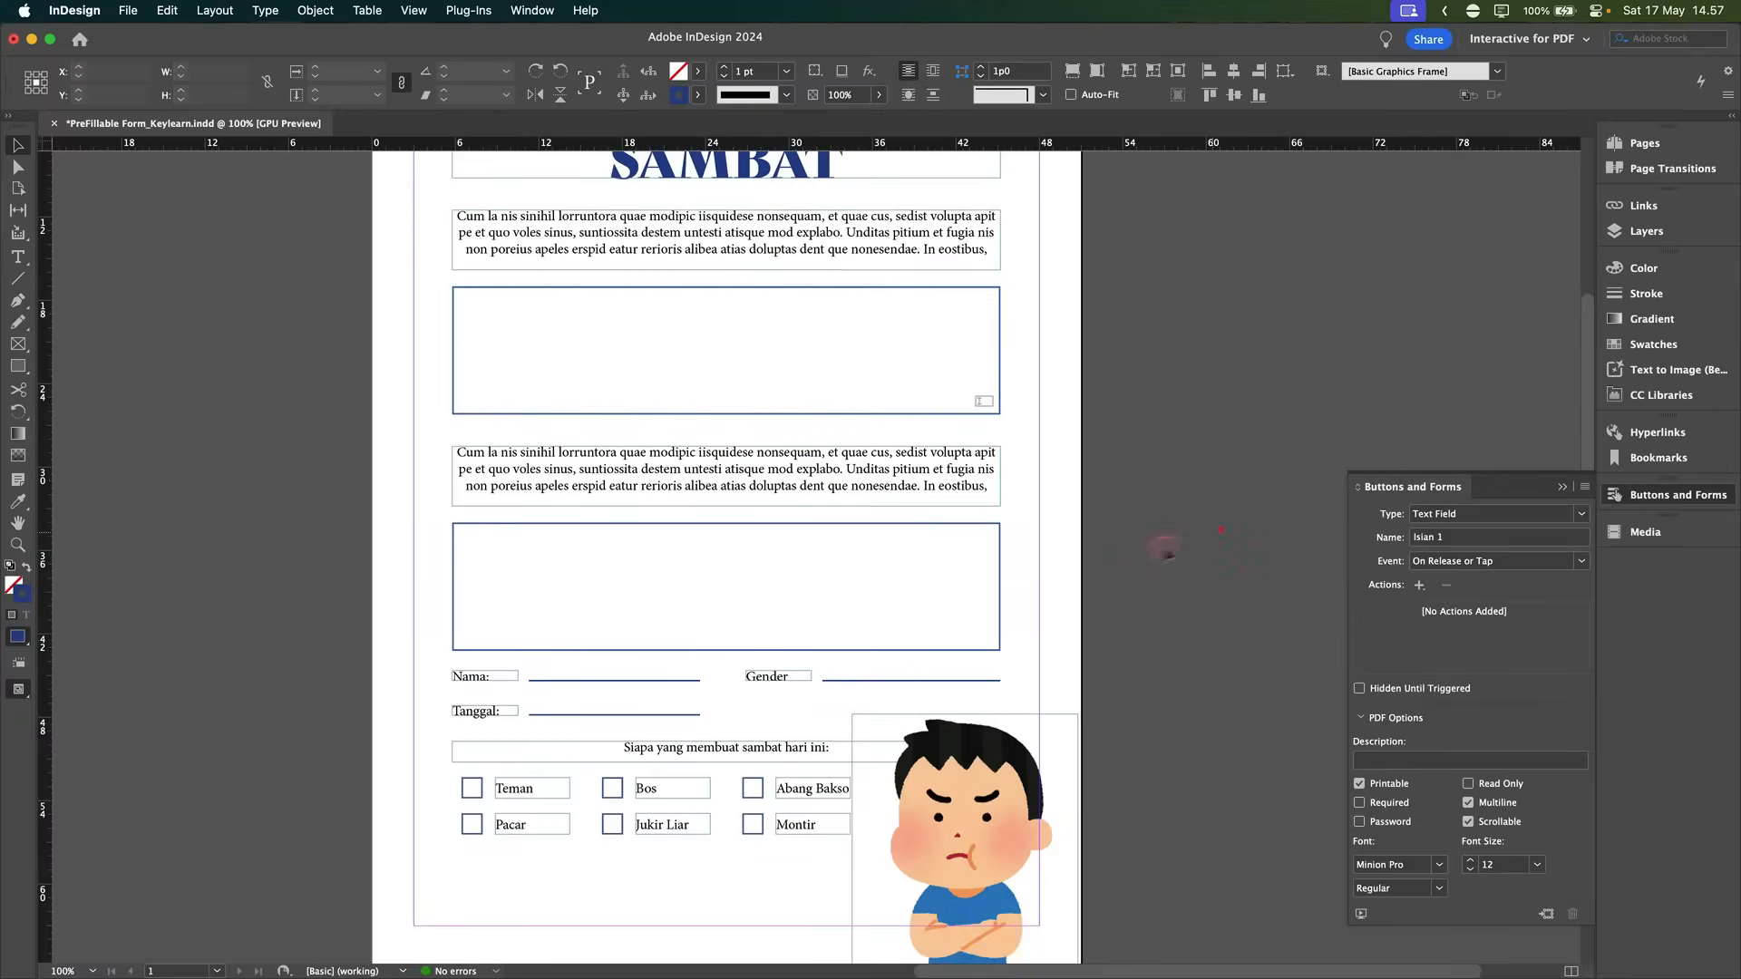
Step: Convert the lower empty box into a text field named Isian 2 with Multiline enabled
{"action": "left_click", "coordinate": [995, 573]}
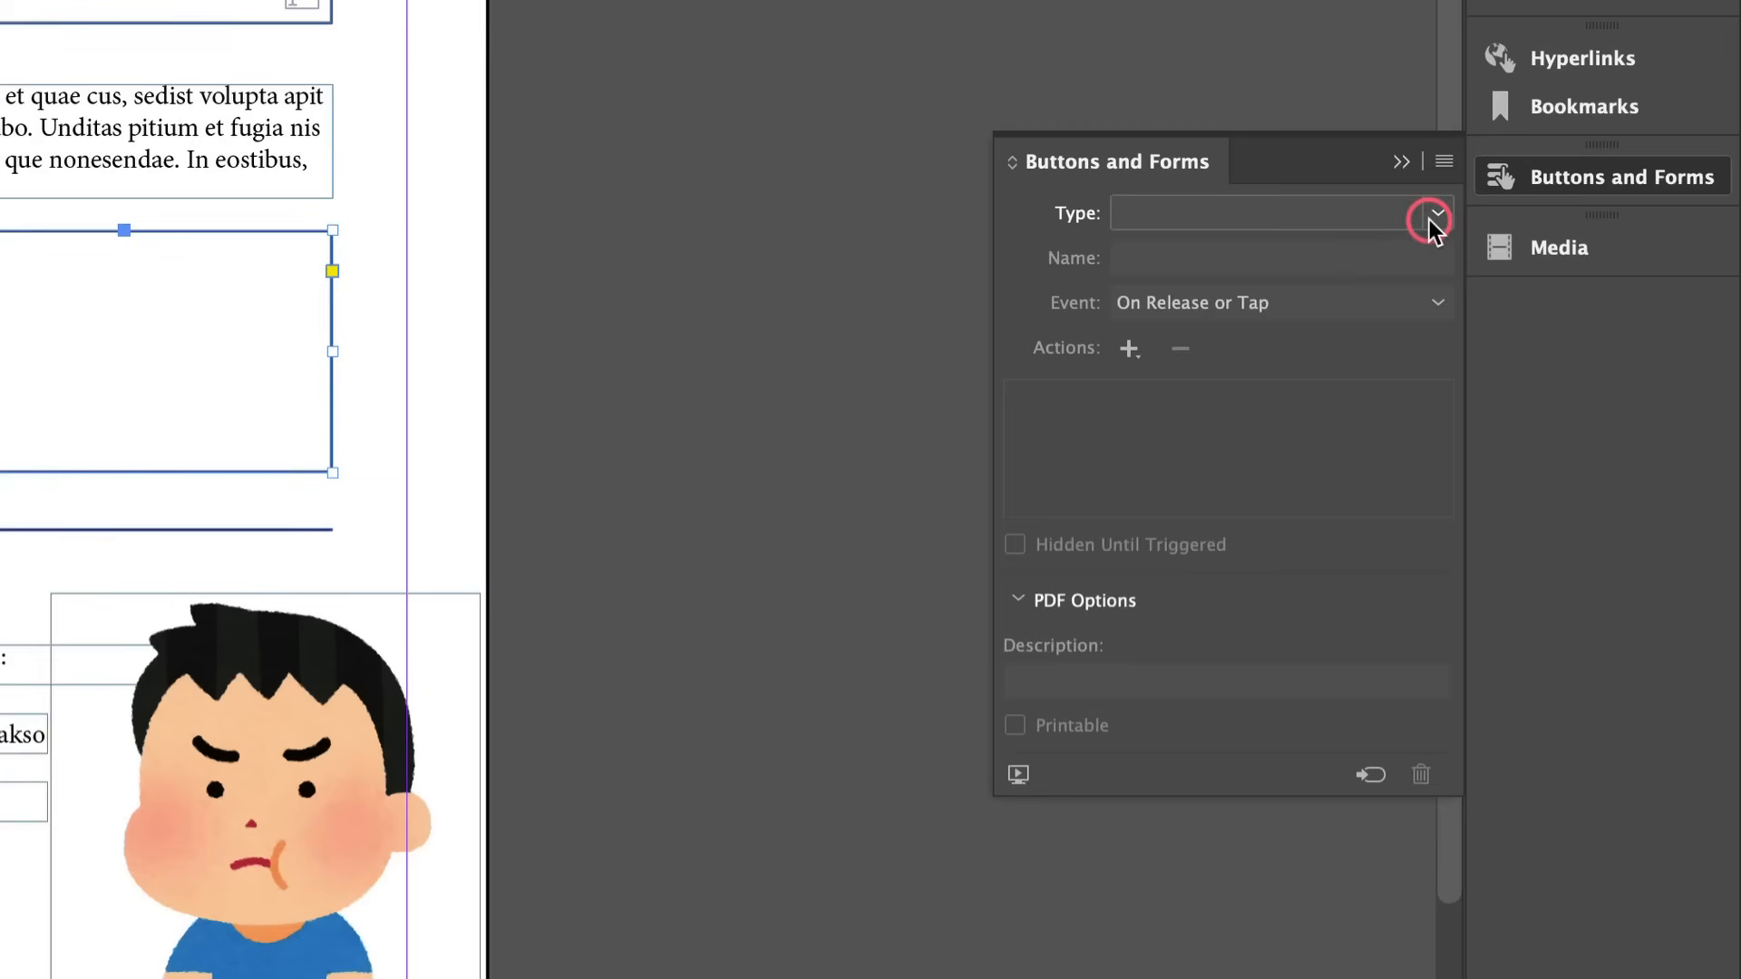
{"action": "left_click", "coordinate": [1523, 400]}
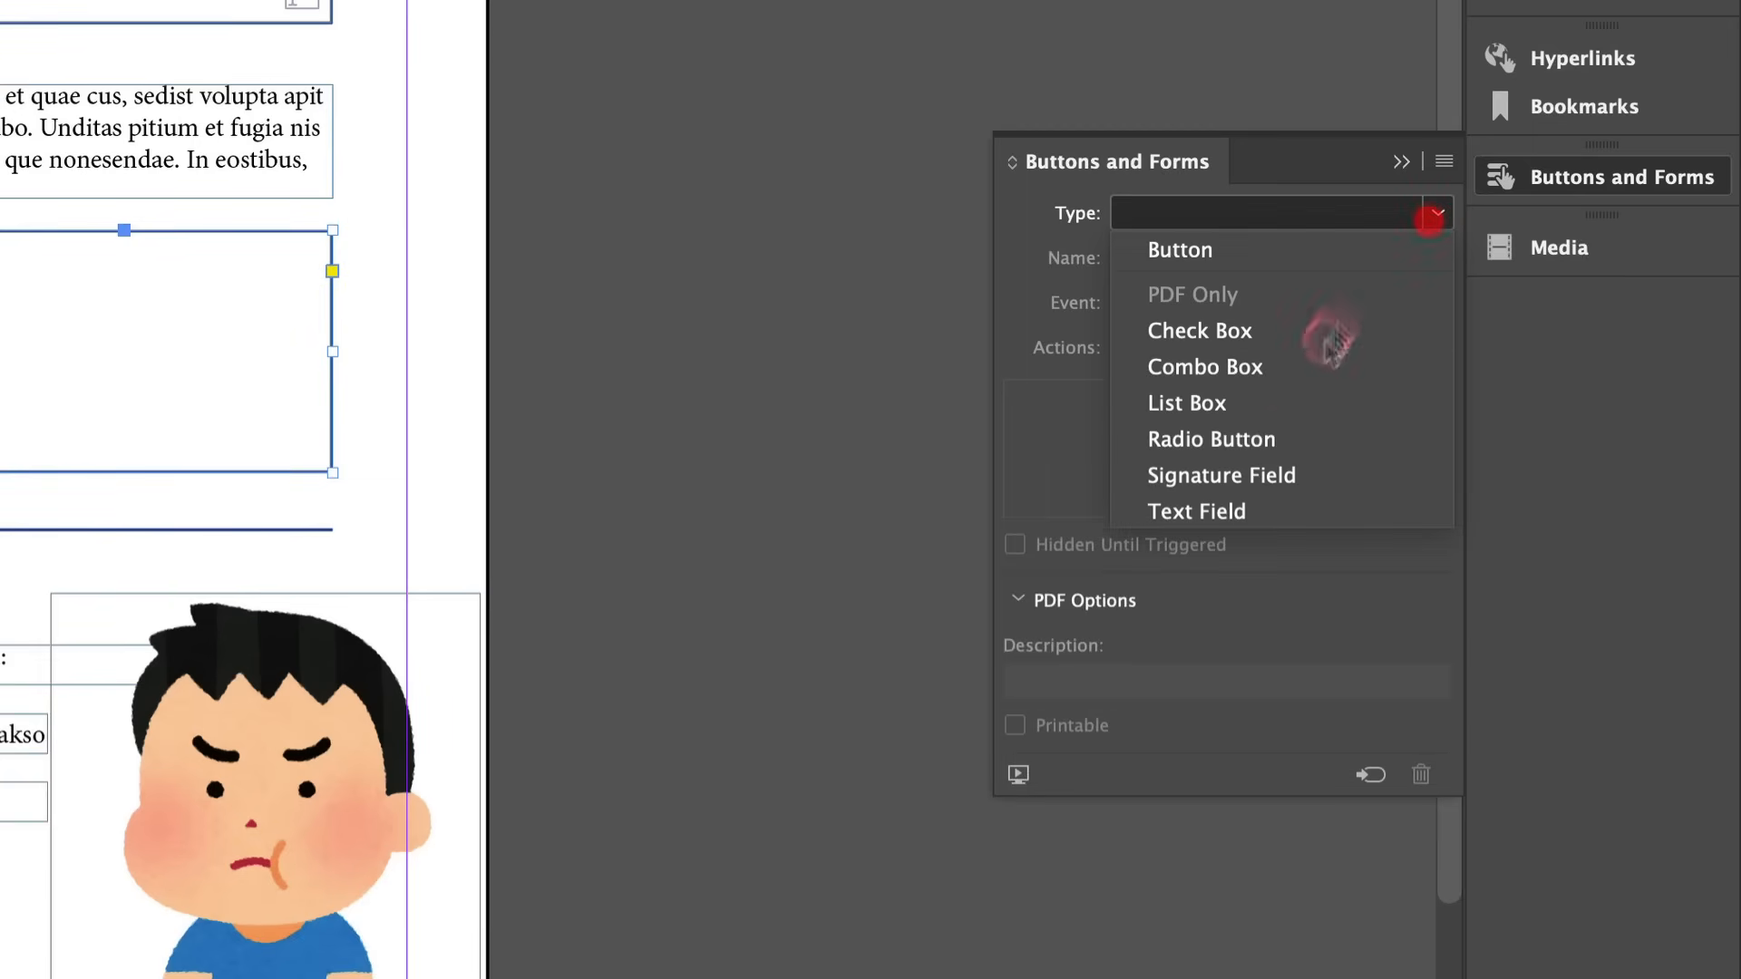
{"action": "left_click", "coordinate": [1186, 514]}
{"action": "left_click", "coordinate": [1152, 256]}
{"action": "triple_click", "coordinate": [1152, 256]}
{"action": "type", "text": "Isia 2"}
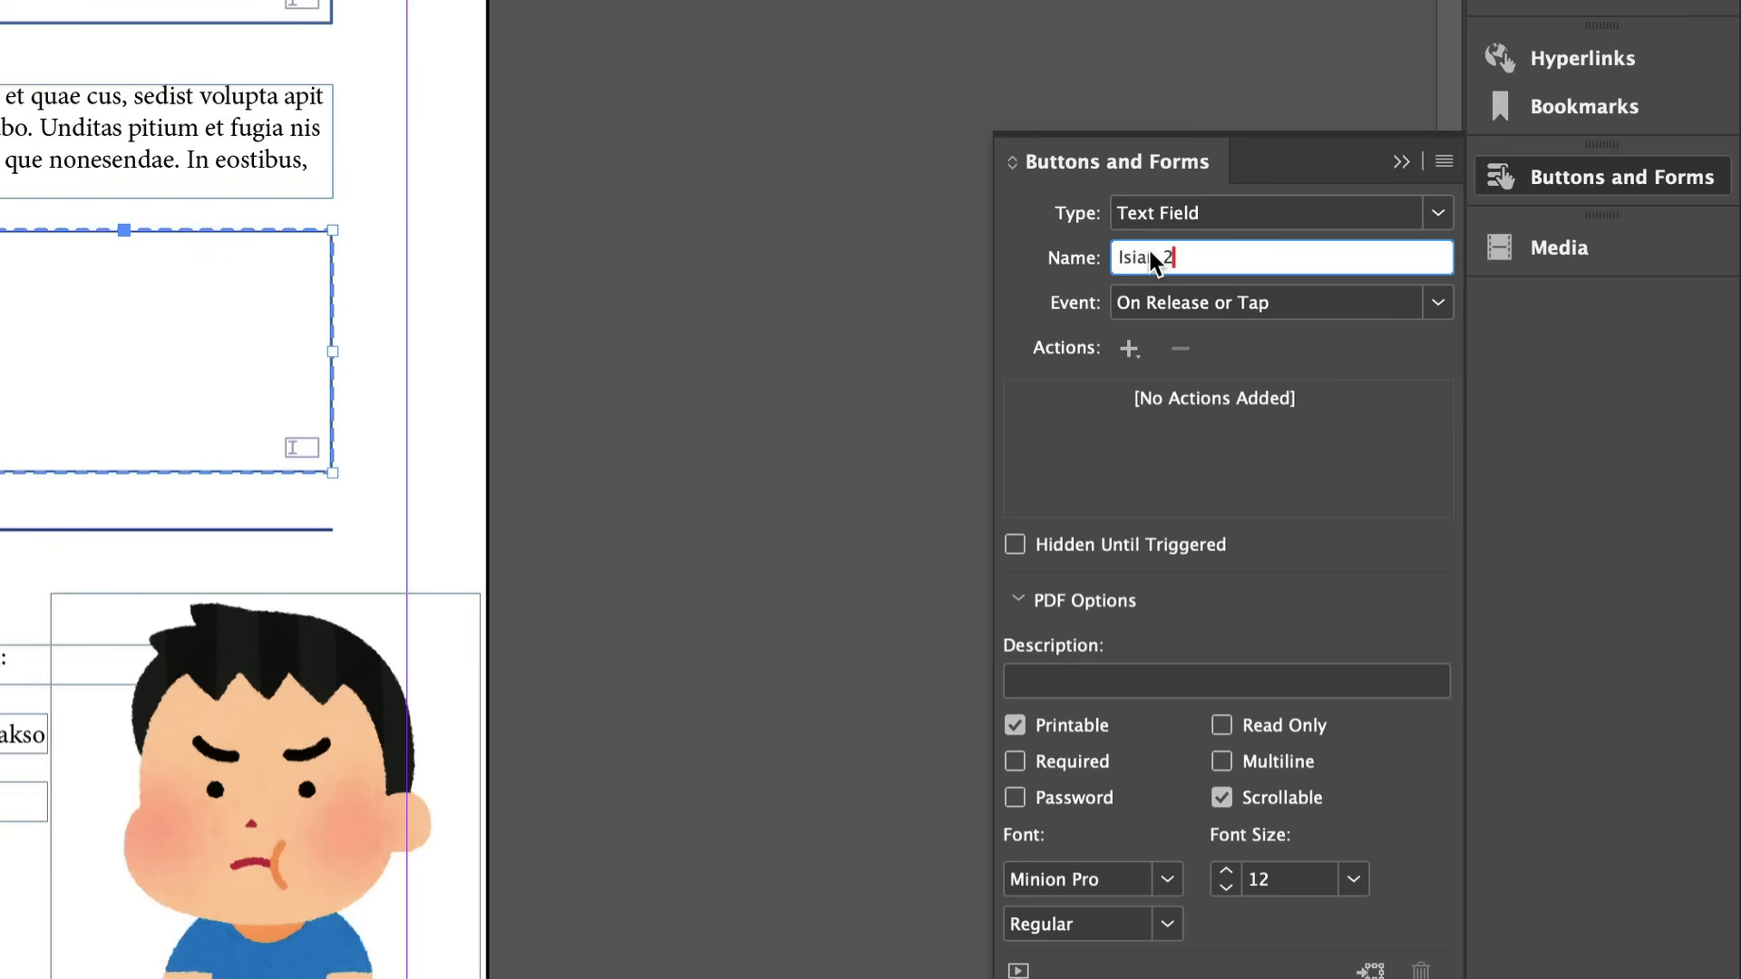
{"action": "left_click", "coordinate": [1226, 762]}
{"action": "left_click", "coordinate": [878, 617]}
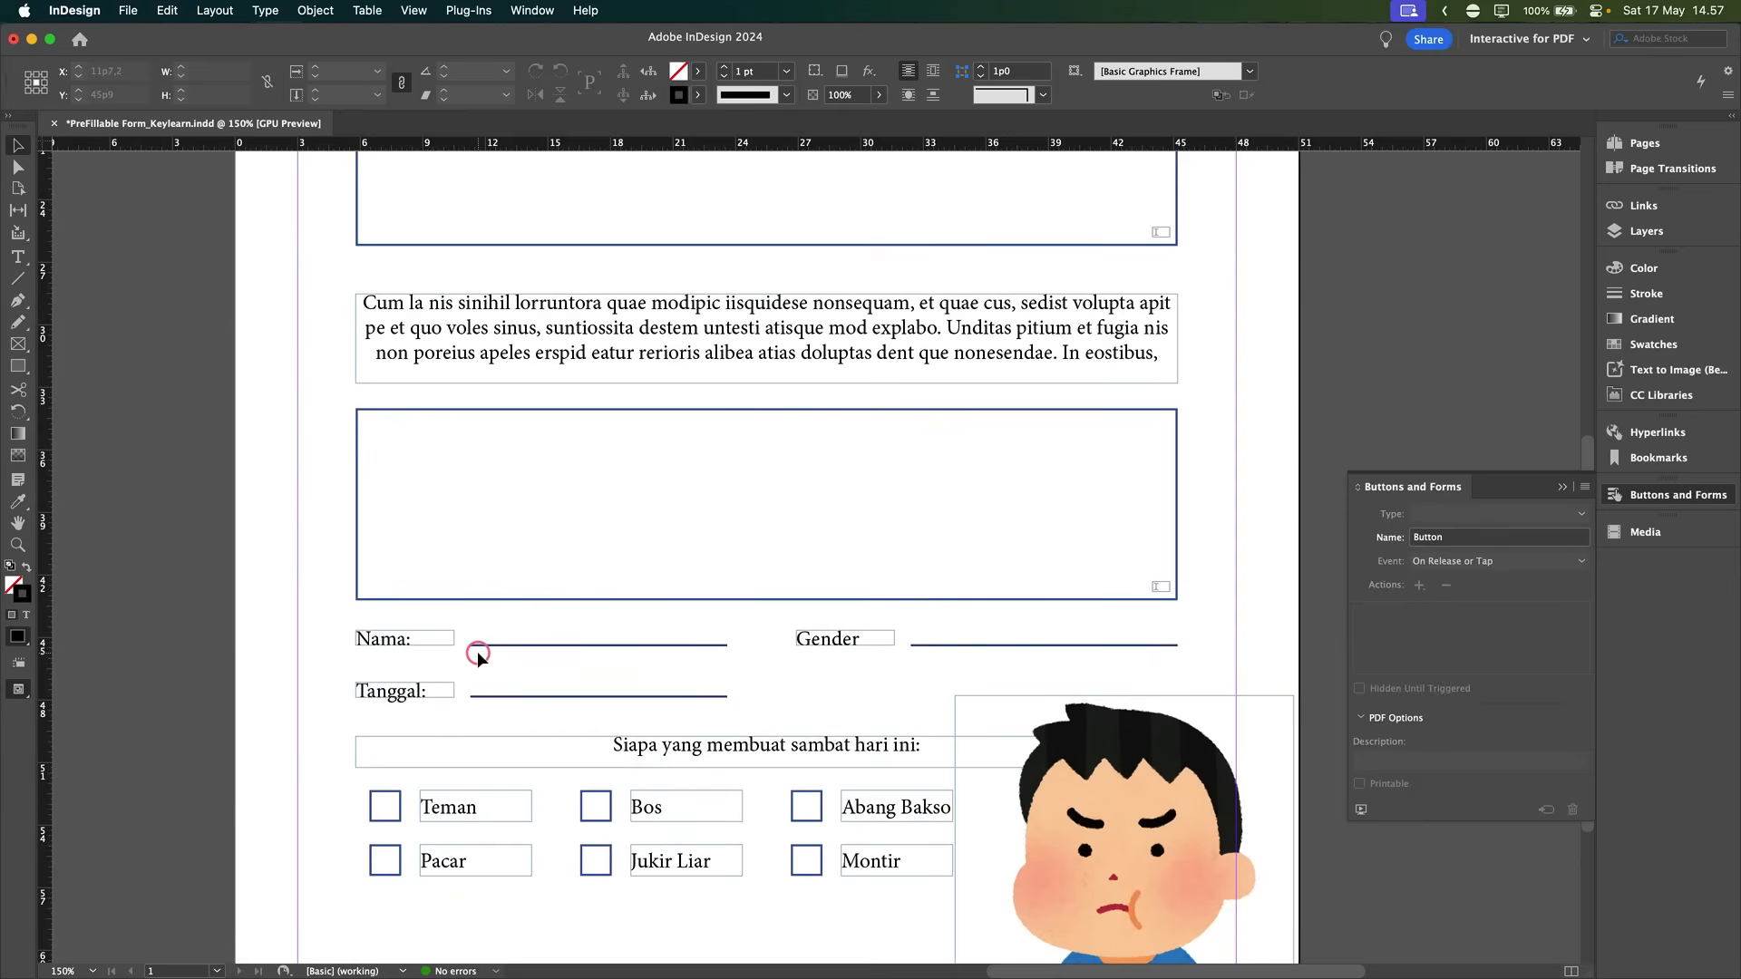
Step: Draw a rectangular frame about 12p3.6 wide and 1p0.2 high just above the line beside Nama
{"action": "scroll", "coordinate": [478, 653], "scroll_direction": "up", "scroll_amount": 1}
{"action": "left_click_drag", "start_coordinate": [493, 665], "coordinate": [398, 631]}
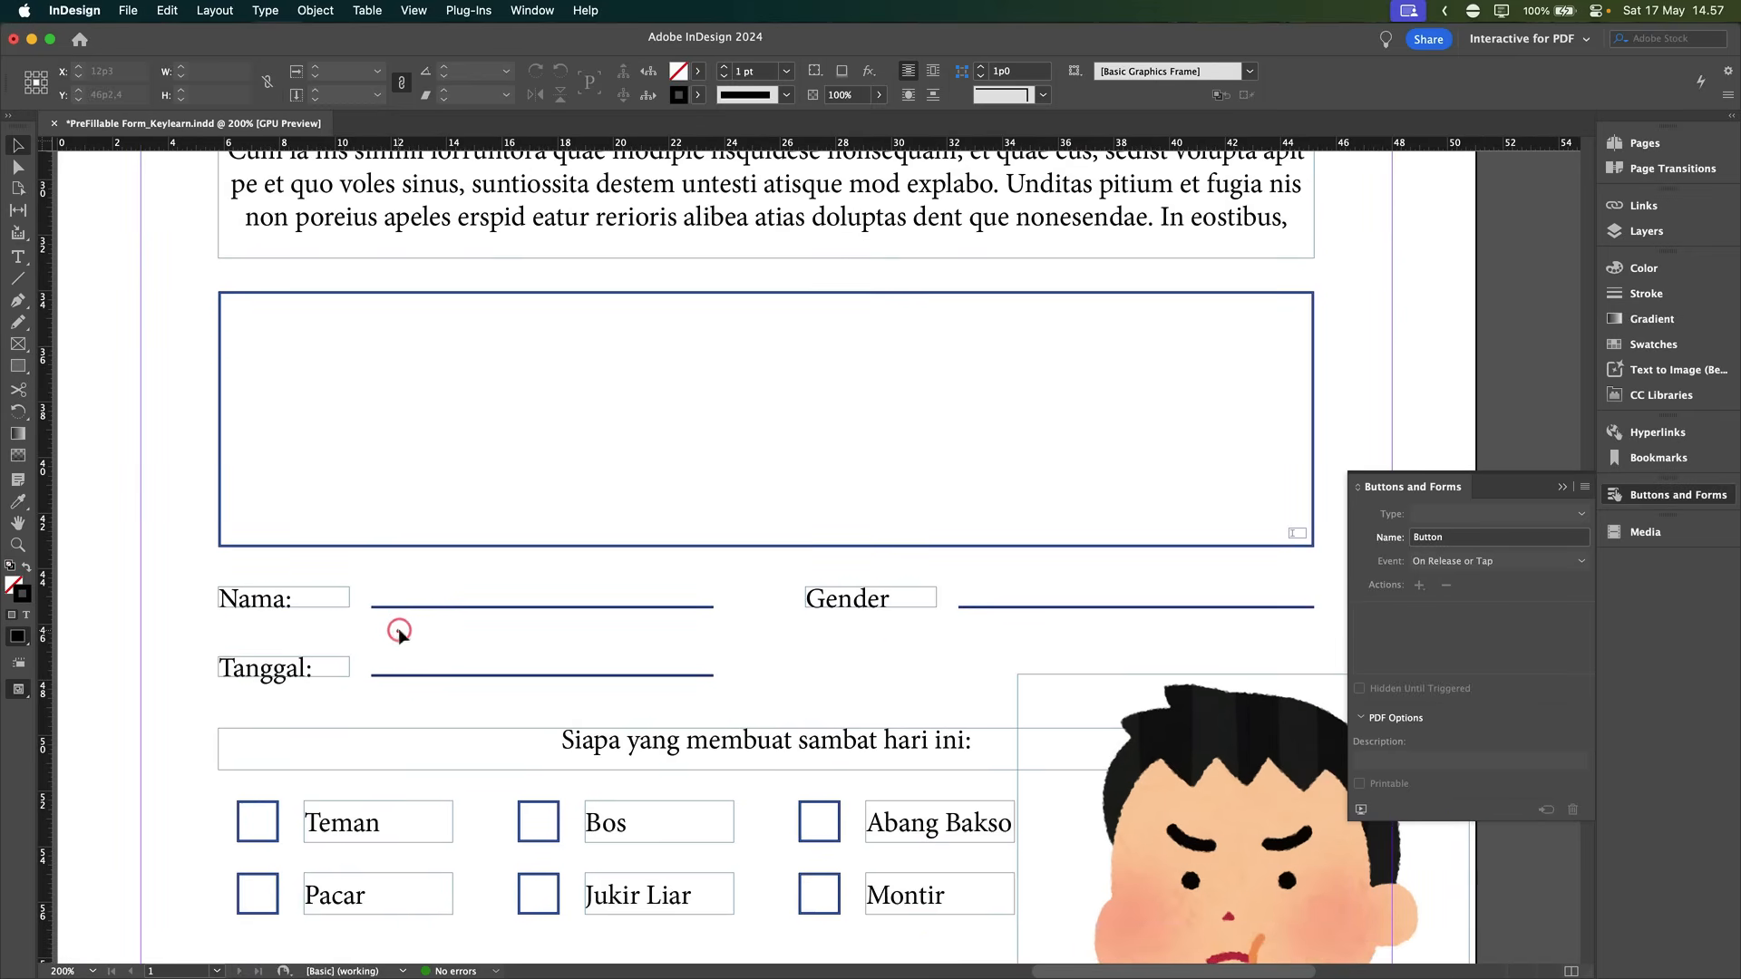
{"action": "left_click", "coordinate": [440, 606]}
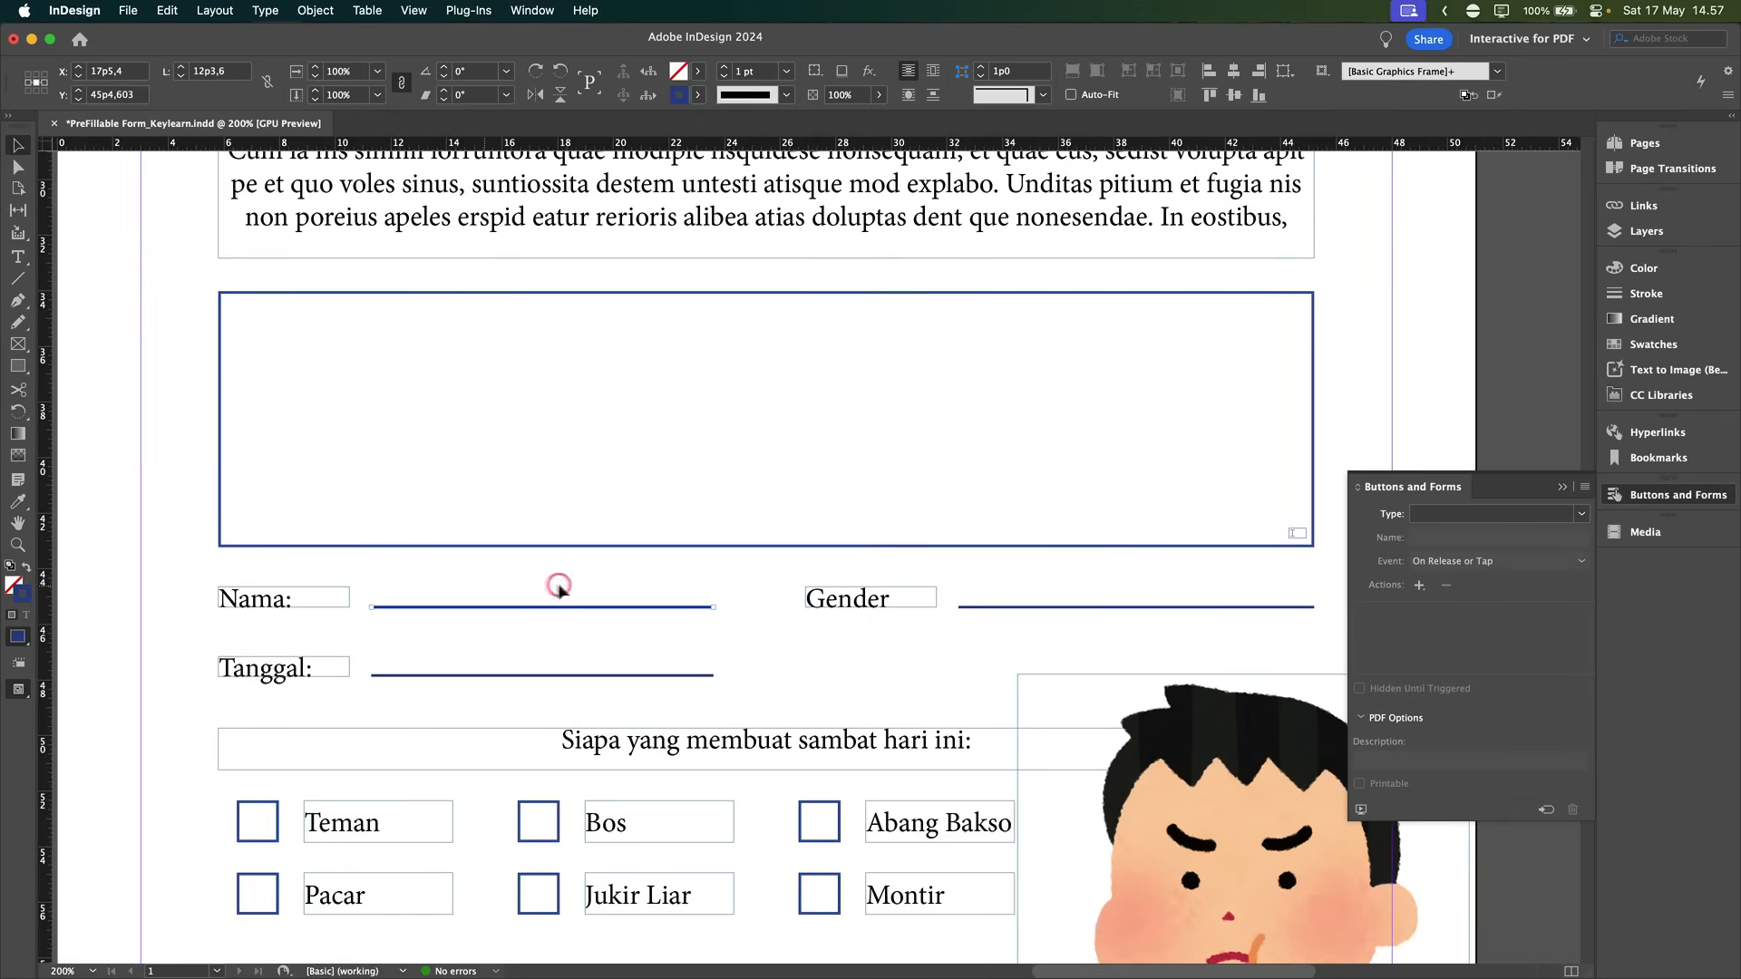
{"action": "left_click", "coordinate": [17, 343]}
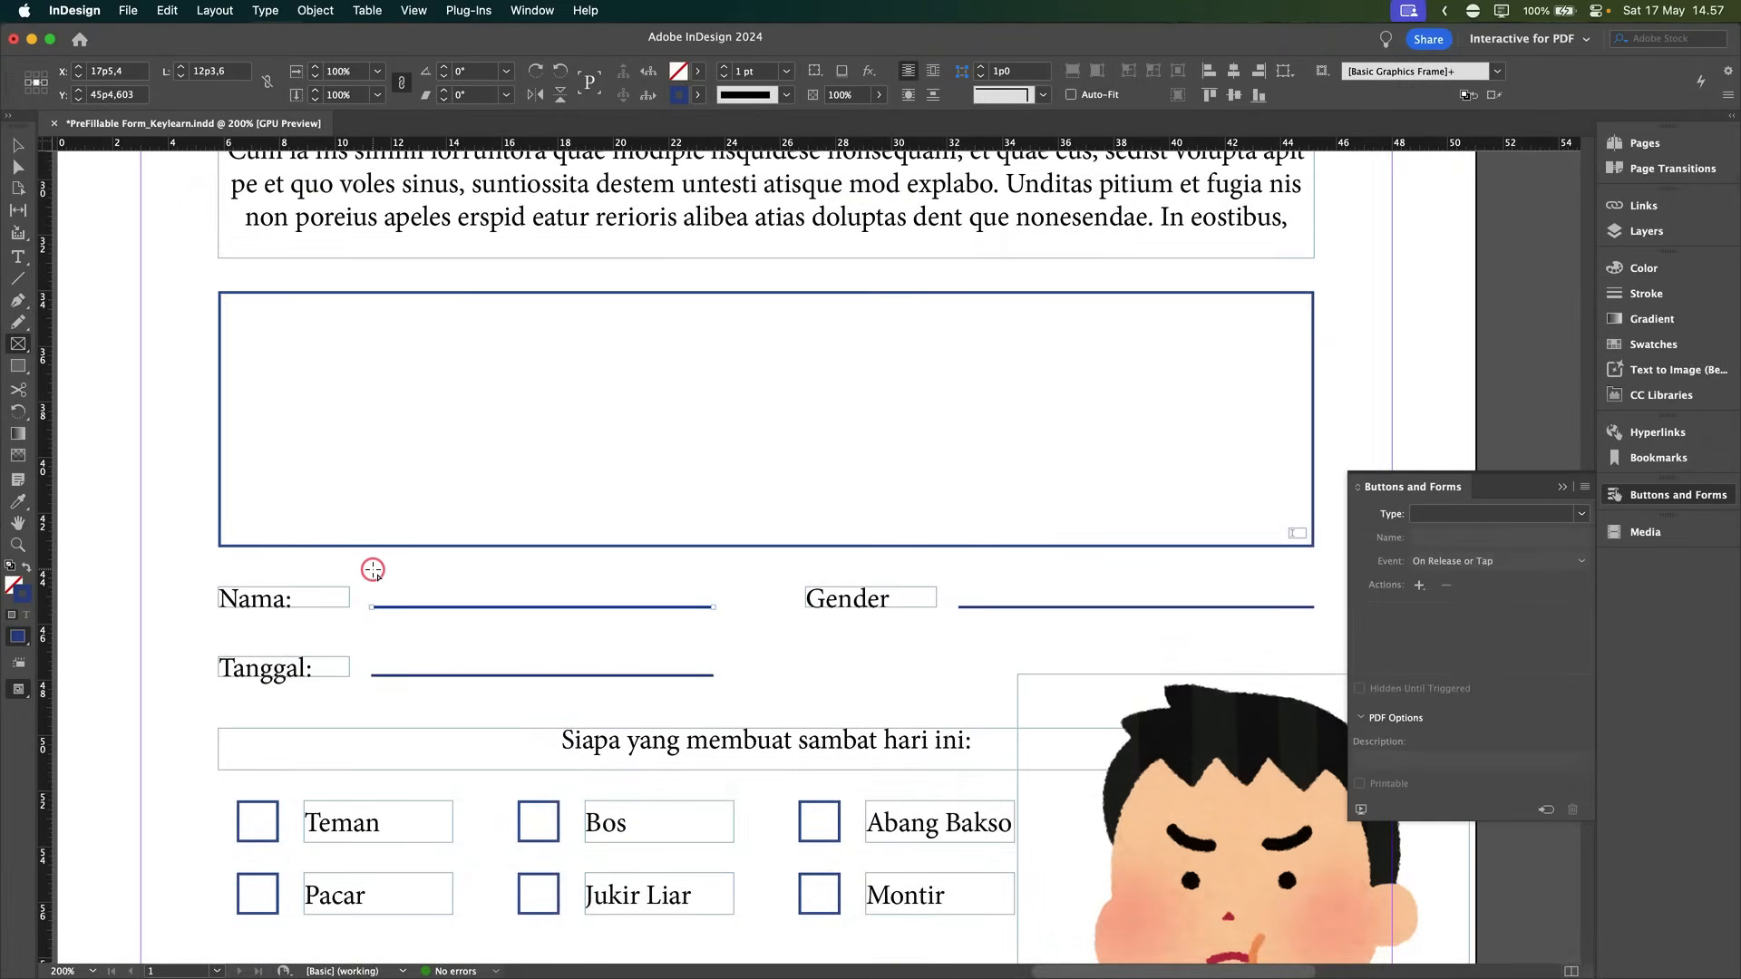
{"action": "left_click_drag", "start_coordinate": [373, 569], "coordinate": [714, 599]}
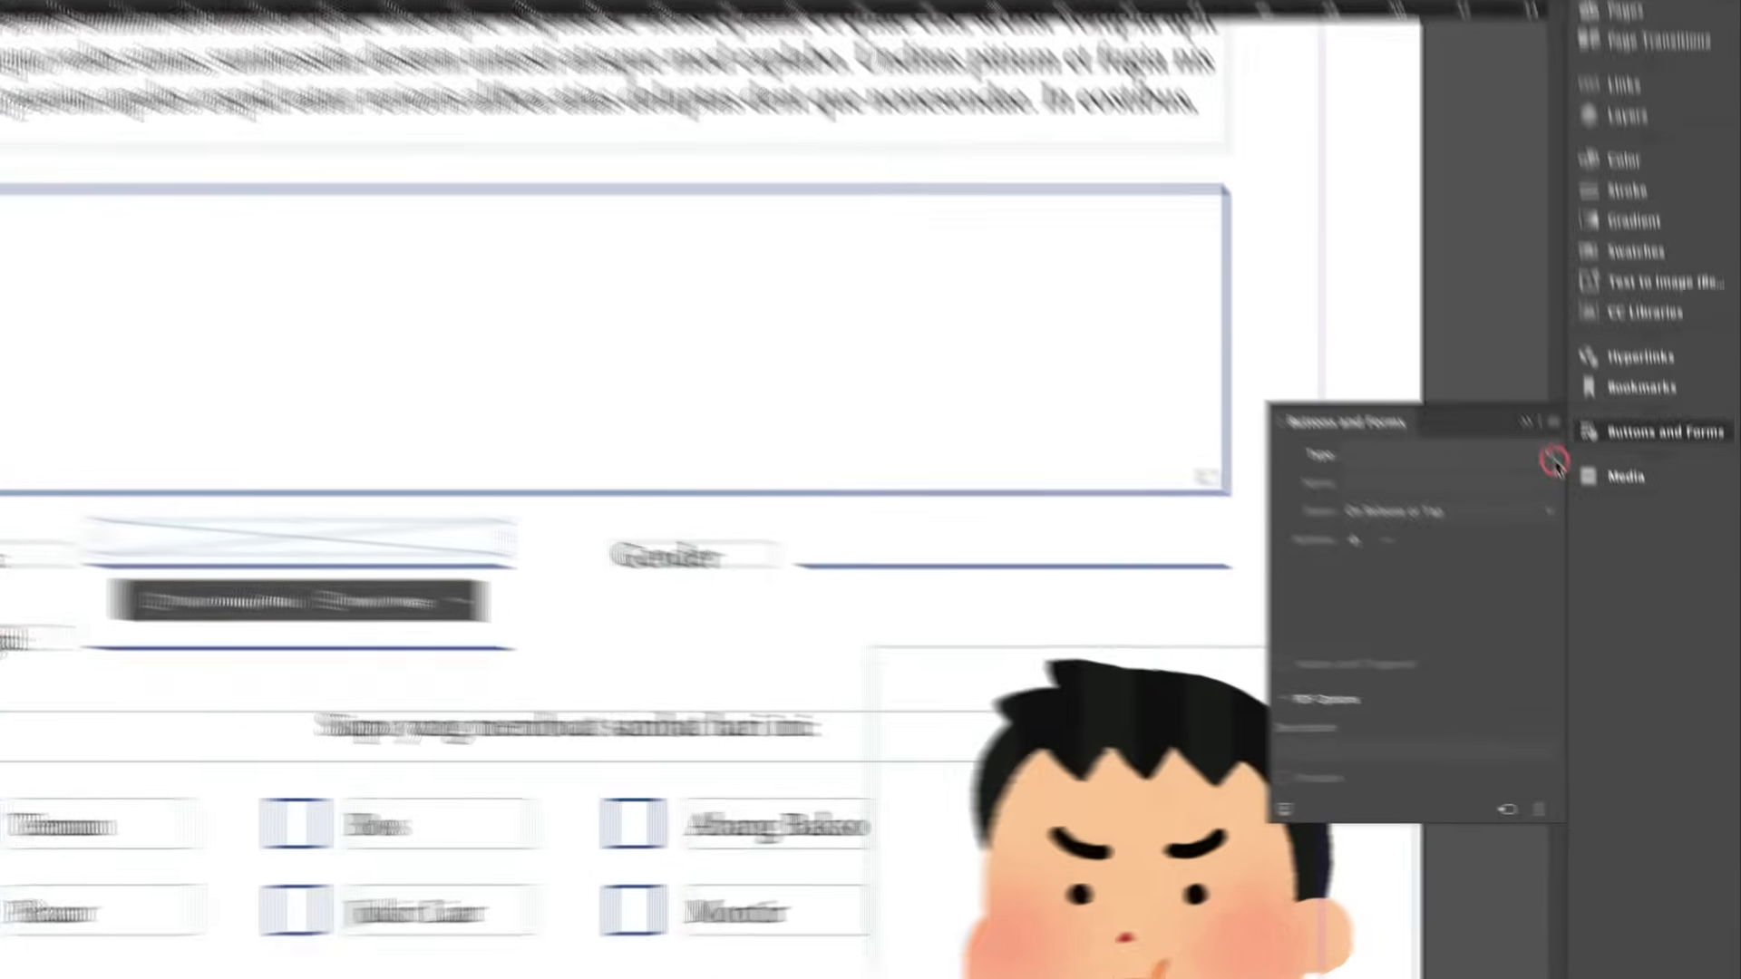
Step: Convert the frame beside Nama into a text field named Nama and turn off Scrollable
{"action": "left_click", "coordinate": [1581, 515]}
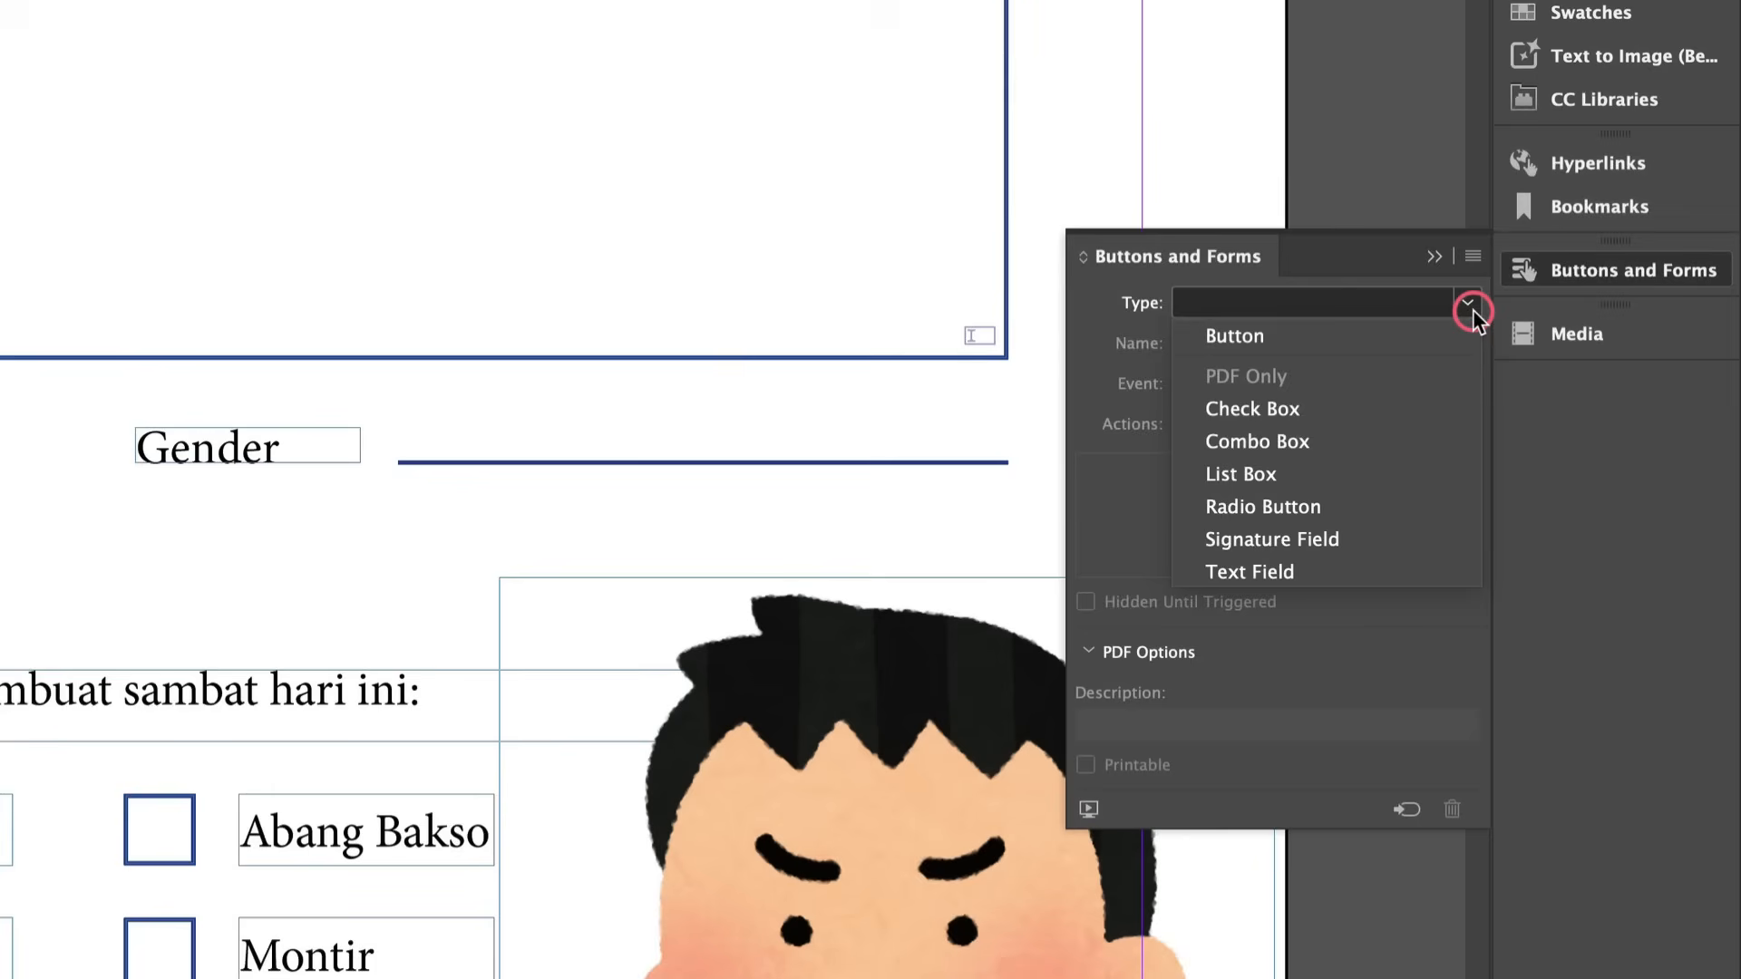
{"action": "left_click", "coordinate": [1250, 573]}
{"action": "left_click", "coordinate": [1264, 348]}
{"action": "key", "text": "ctrl+a"}
{"action": "type", "text": "Nama"}
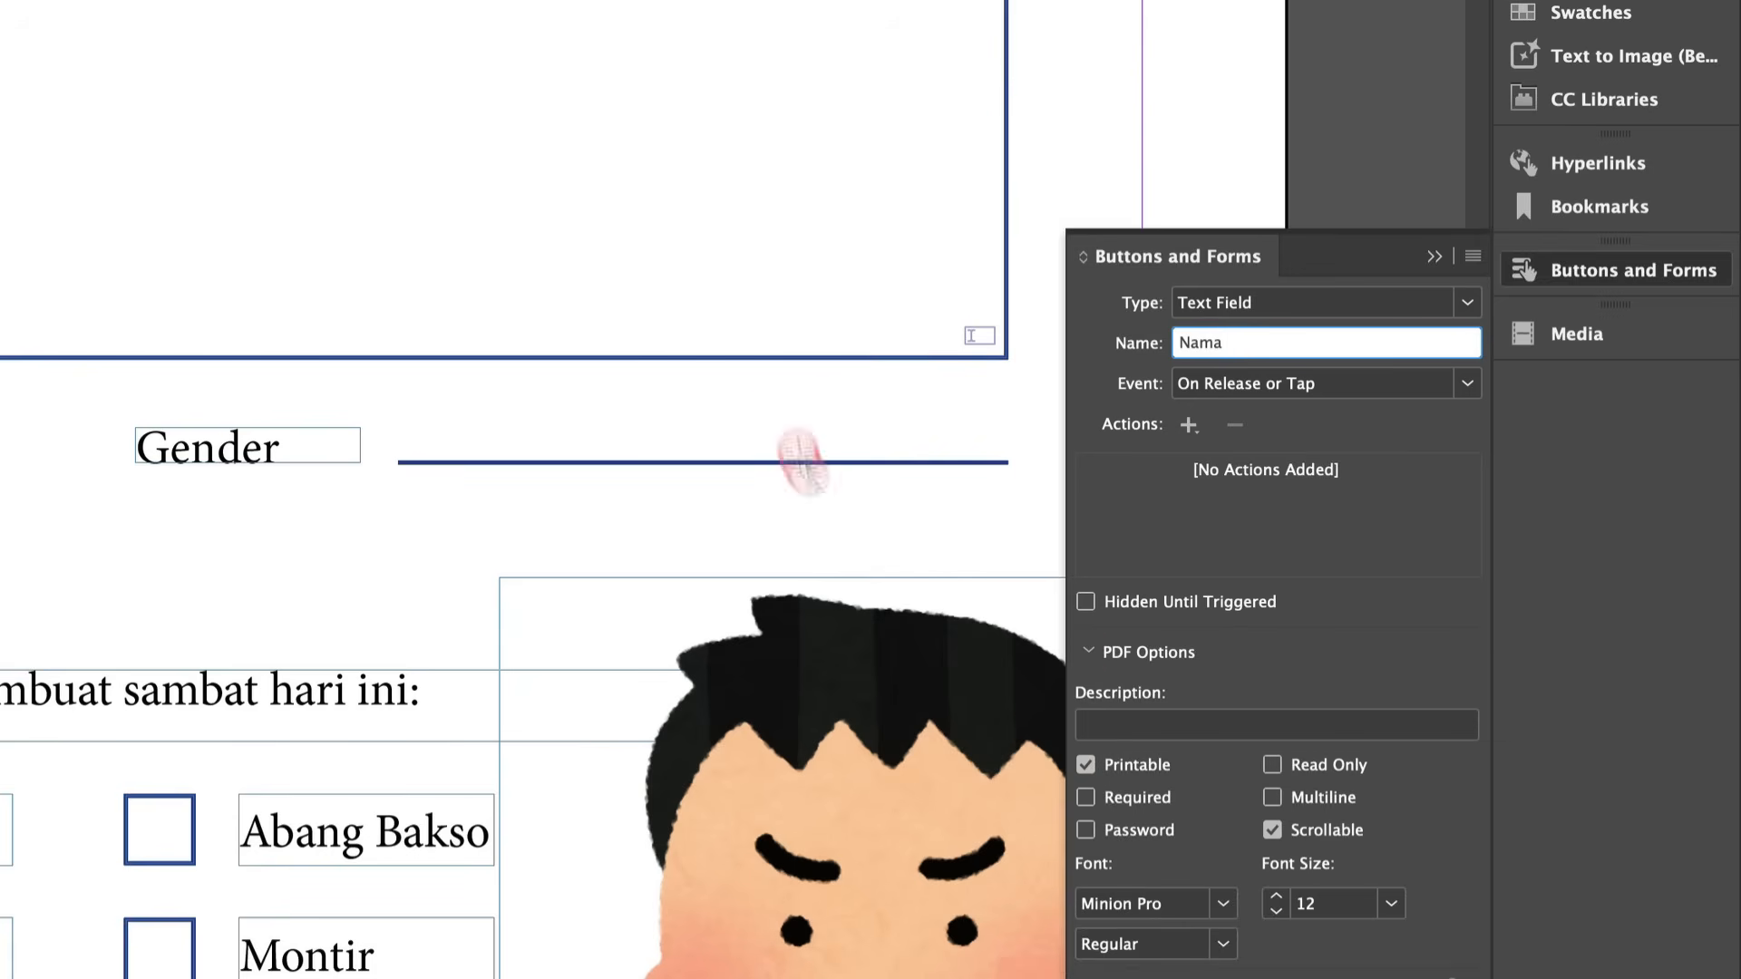
{"action": "left_click", "coordinate": [1272, 830]}
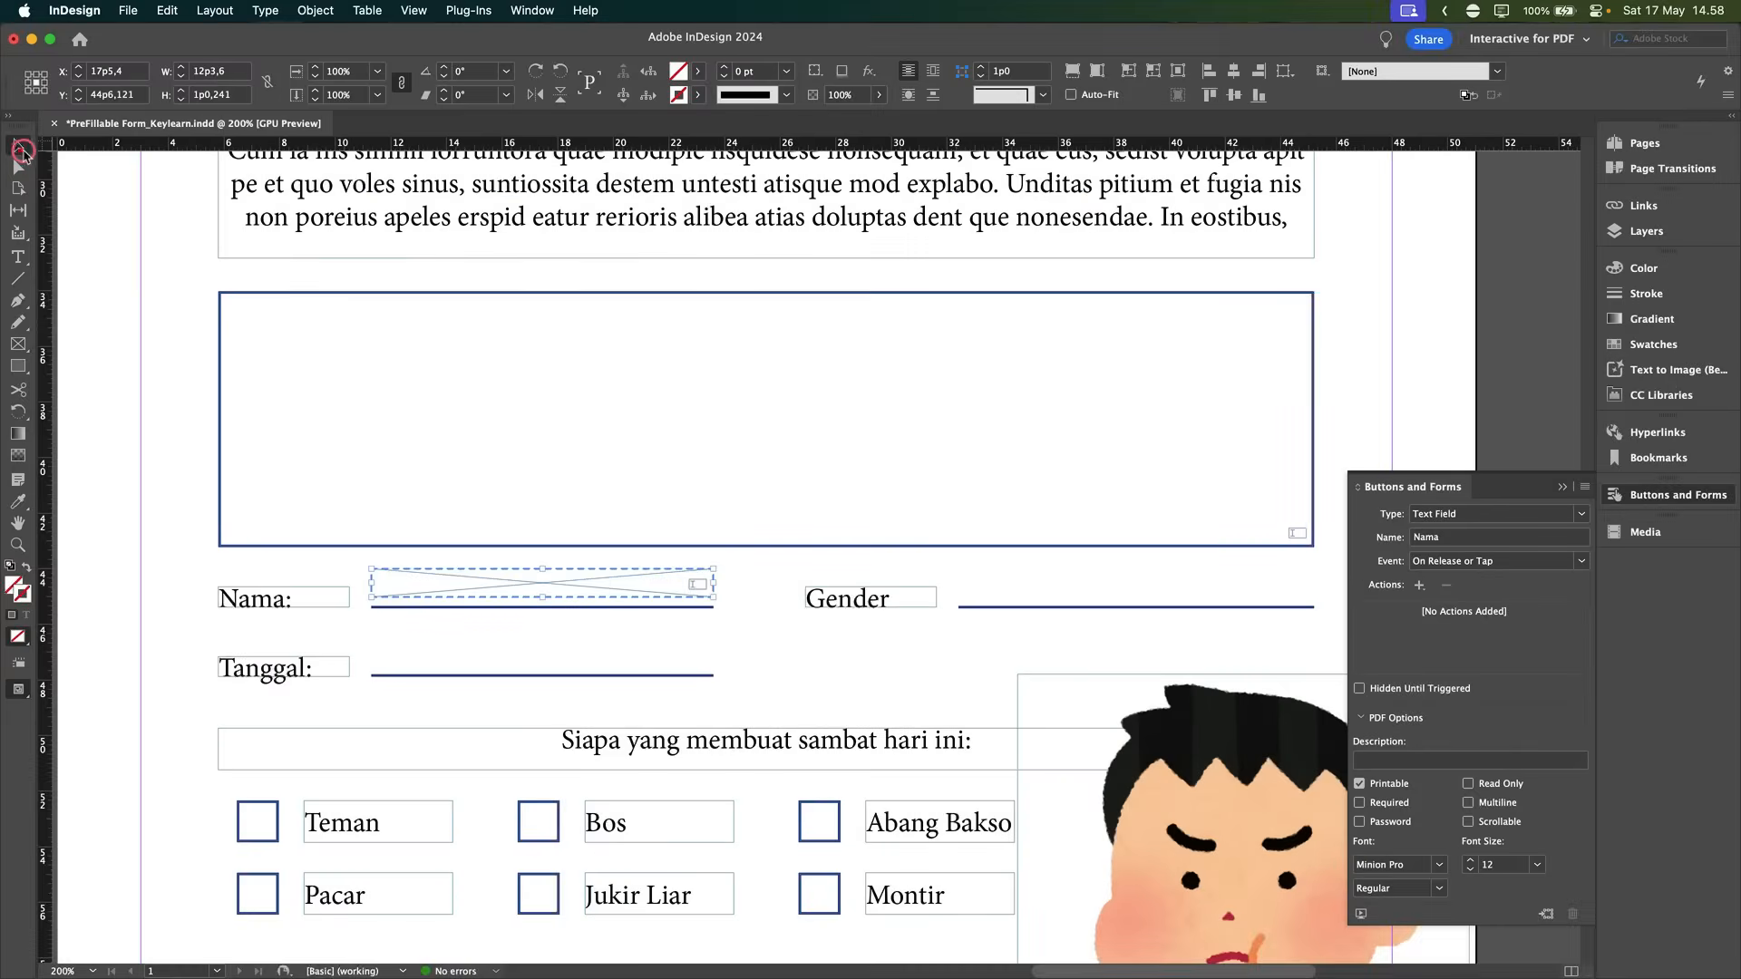
Step: Duplicate the Nama field onto the line beside Tanggal and name the copy Tanggal
{"action": "left_click", "coordinate": [20, 148]}
{"action": "left_click", "coordinate": [610, 595]}
{"action": "left_click_drag", "start_coordinate": [624, 592], "coordinate": [623, 662]}
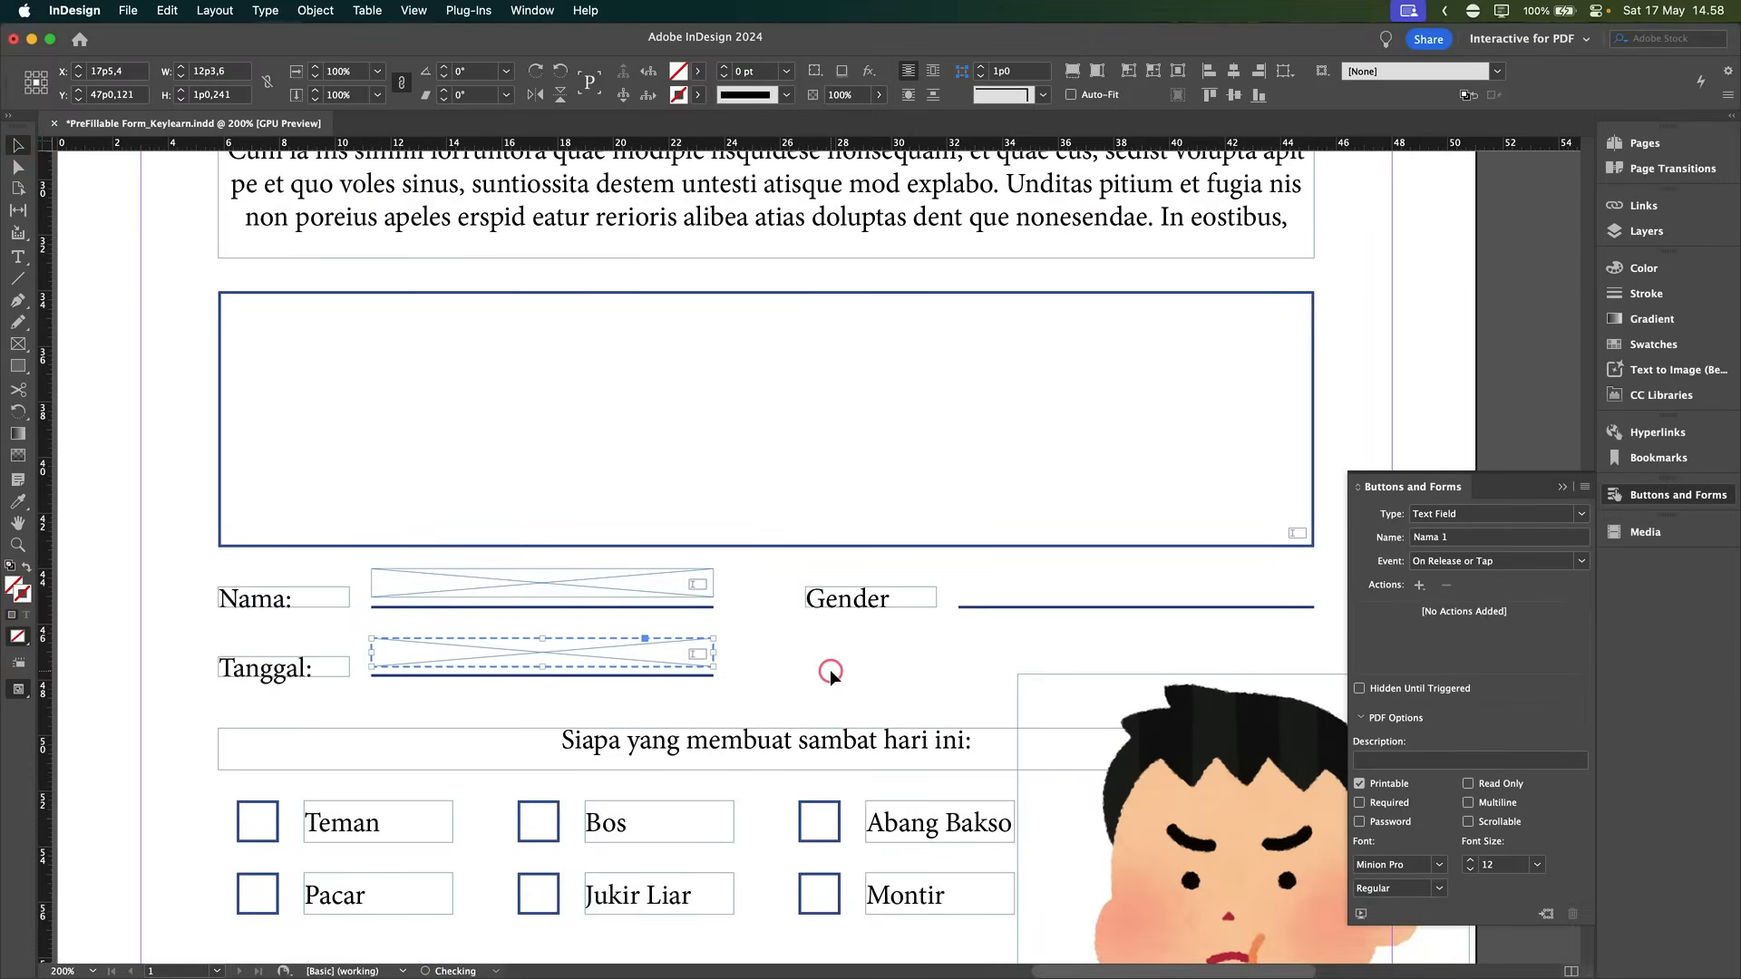
{"action": "left_click", "coordinate": [830, 669]}
{"action": "left_click", "coordinate": [622, 653]}
{"action": "double_click", "coordinate": [1442, 539]}
{"action": "type", "text": "Tangga"}
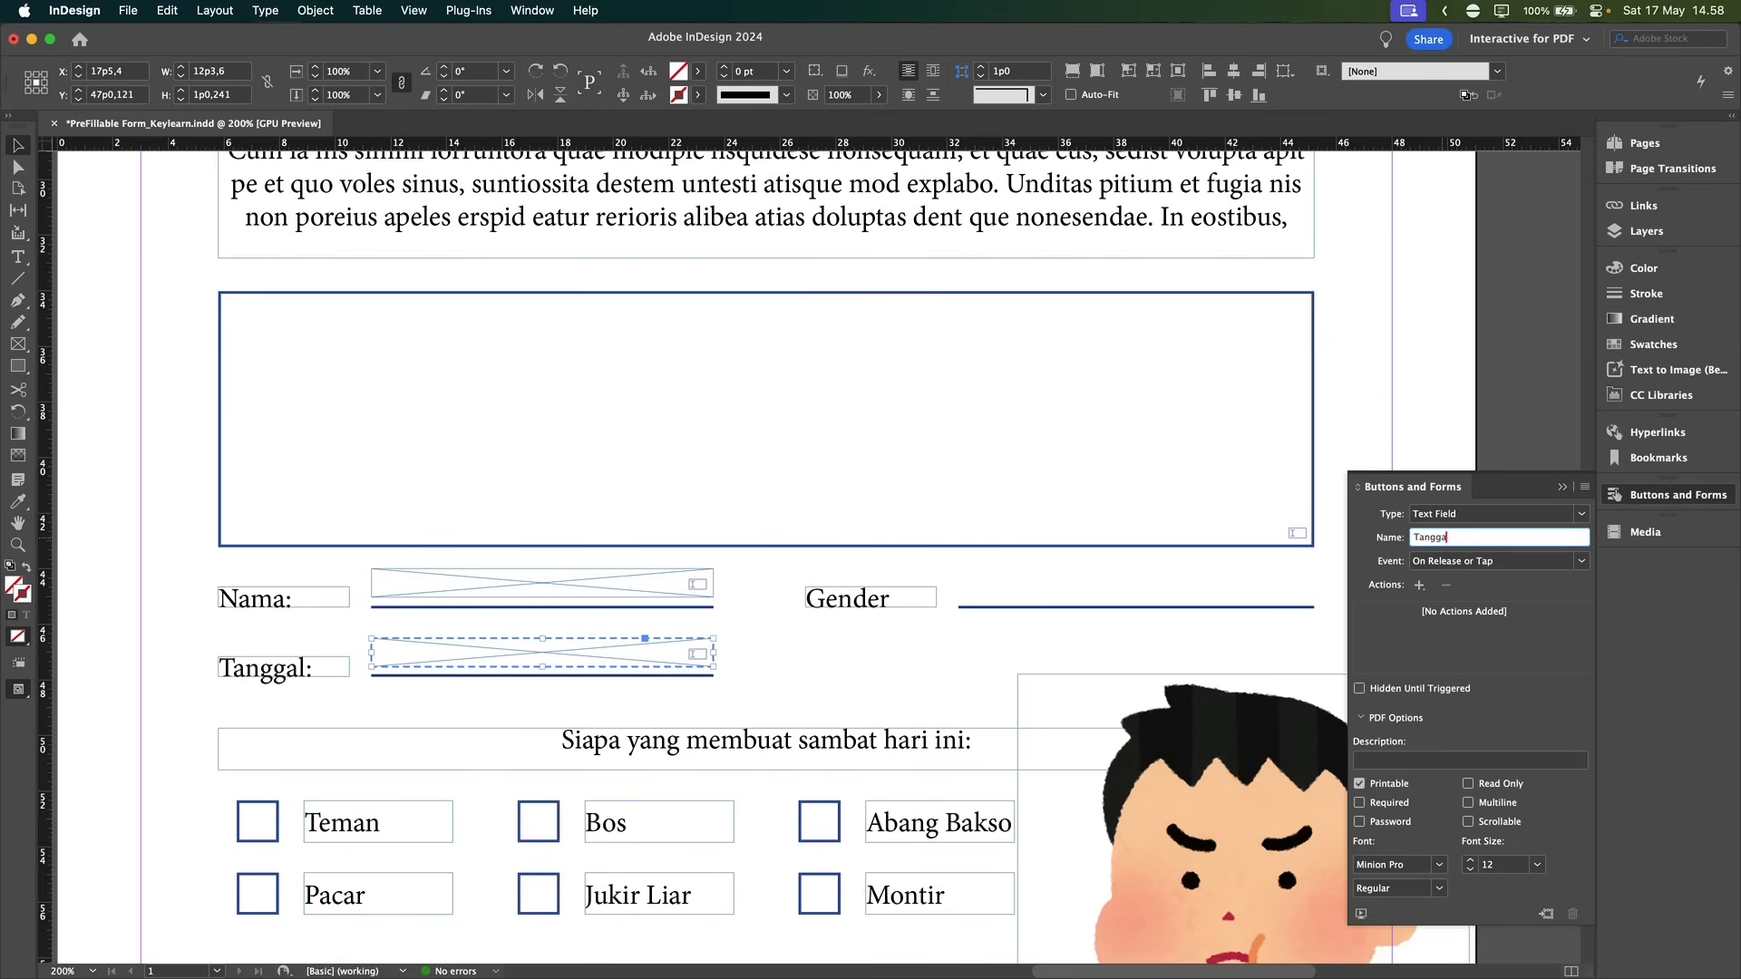
{"action": "type", "text": "l"}
{"action": "left_click", "coordinate": [951, 666]}
Step: Place a copy of the Nama field just above the line beside Gender
{"action": "scroll", "coordinate": [950, 671], "scroll_direction": "right", "scroll_amount": 2}
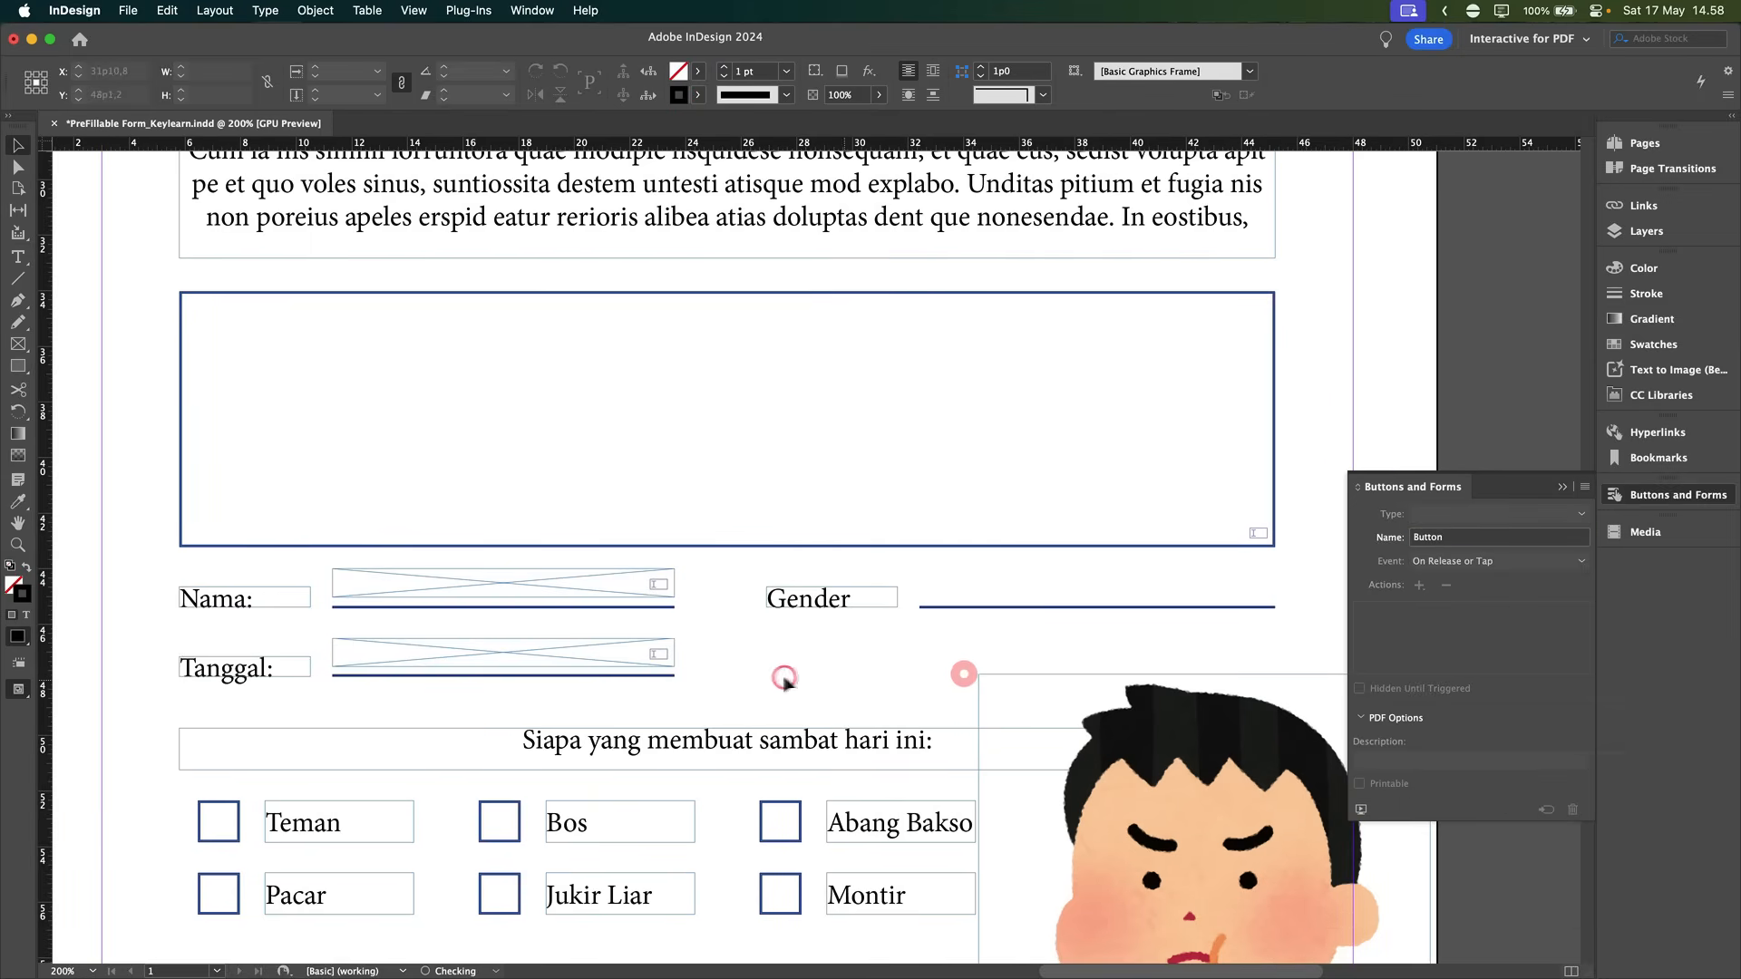
{"action": "scroll", "coordinate": [765, 674], "scroll_direction": "right", "scroll_amount": 2}
{"action": "left_click_drag", "start_coordinate": [401, 584], "coordinate": [992, 584]}
{"action": "left_click_drag", "start_coordinate": [985, 585], "coordinate": [986, 585]}
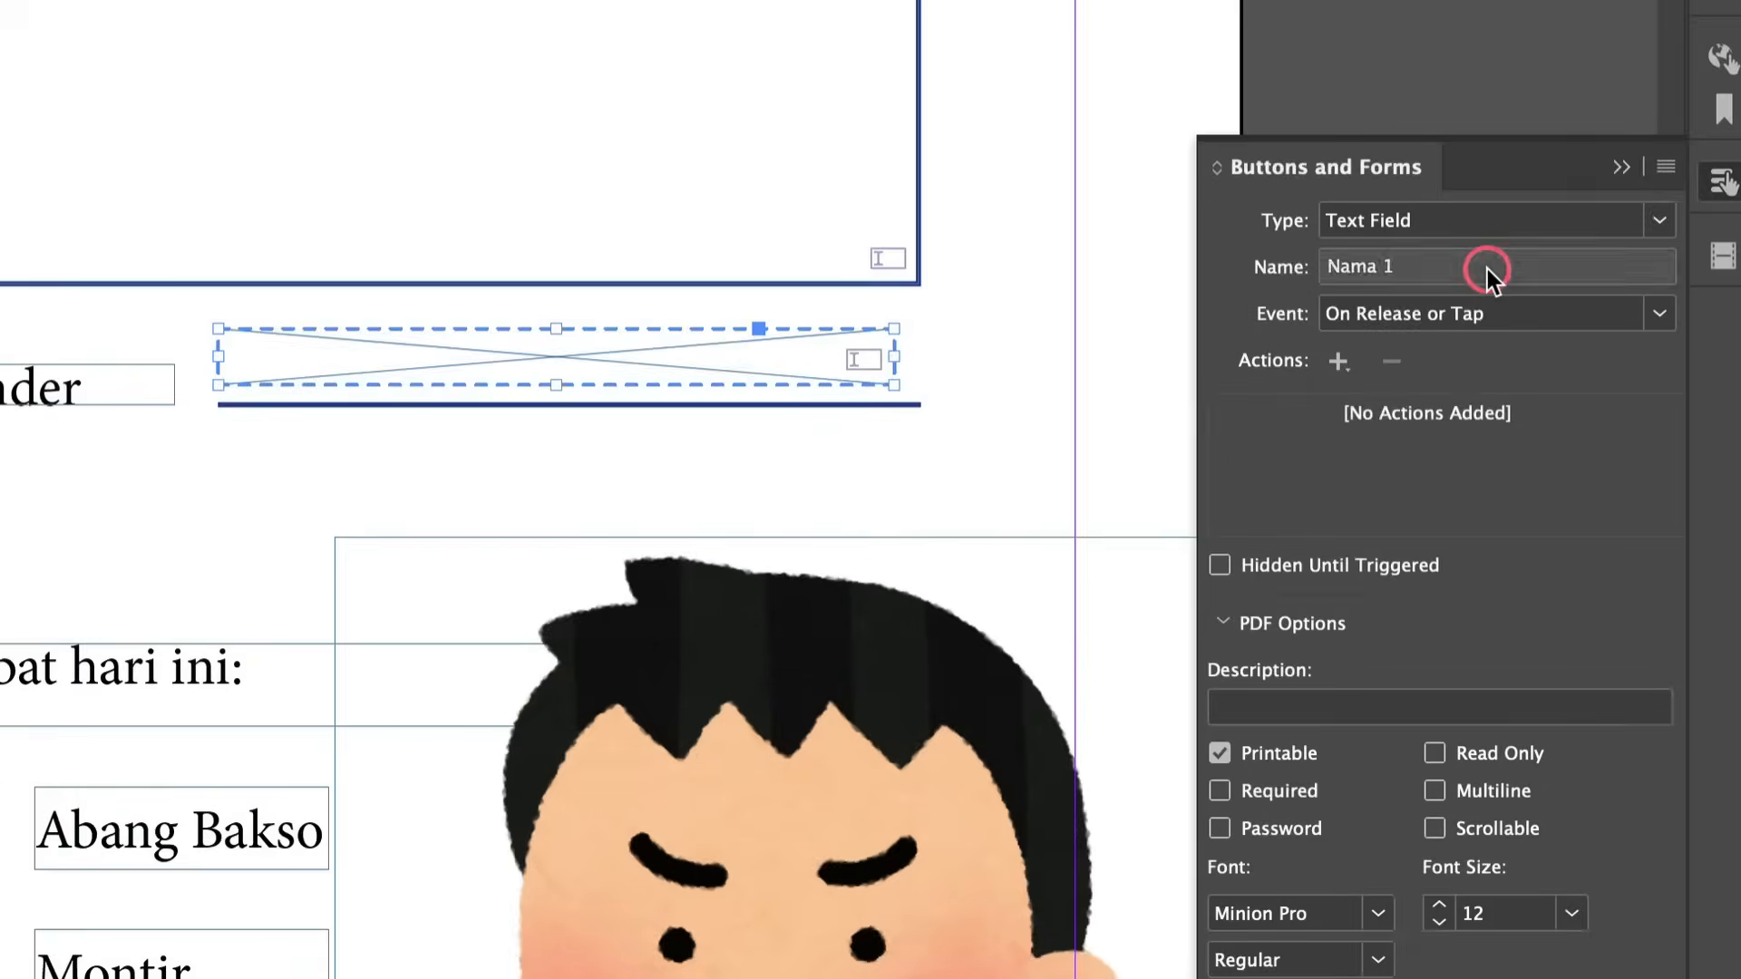
Step: Name the copied field beside the Gender label Gender and change its type to Combo Box
{"action": "triple_click", "coordinate": [1471, 470]}
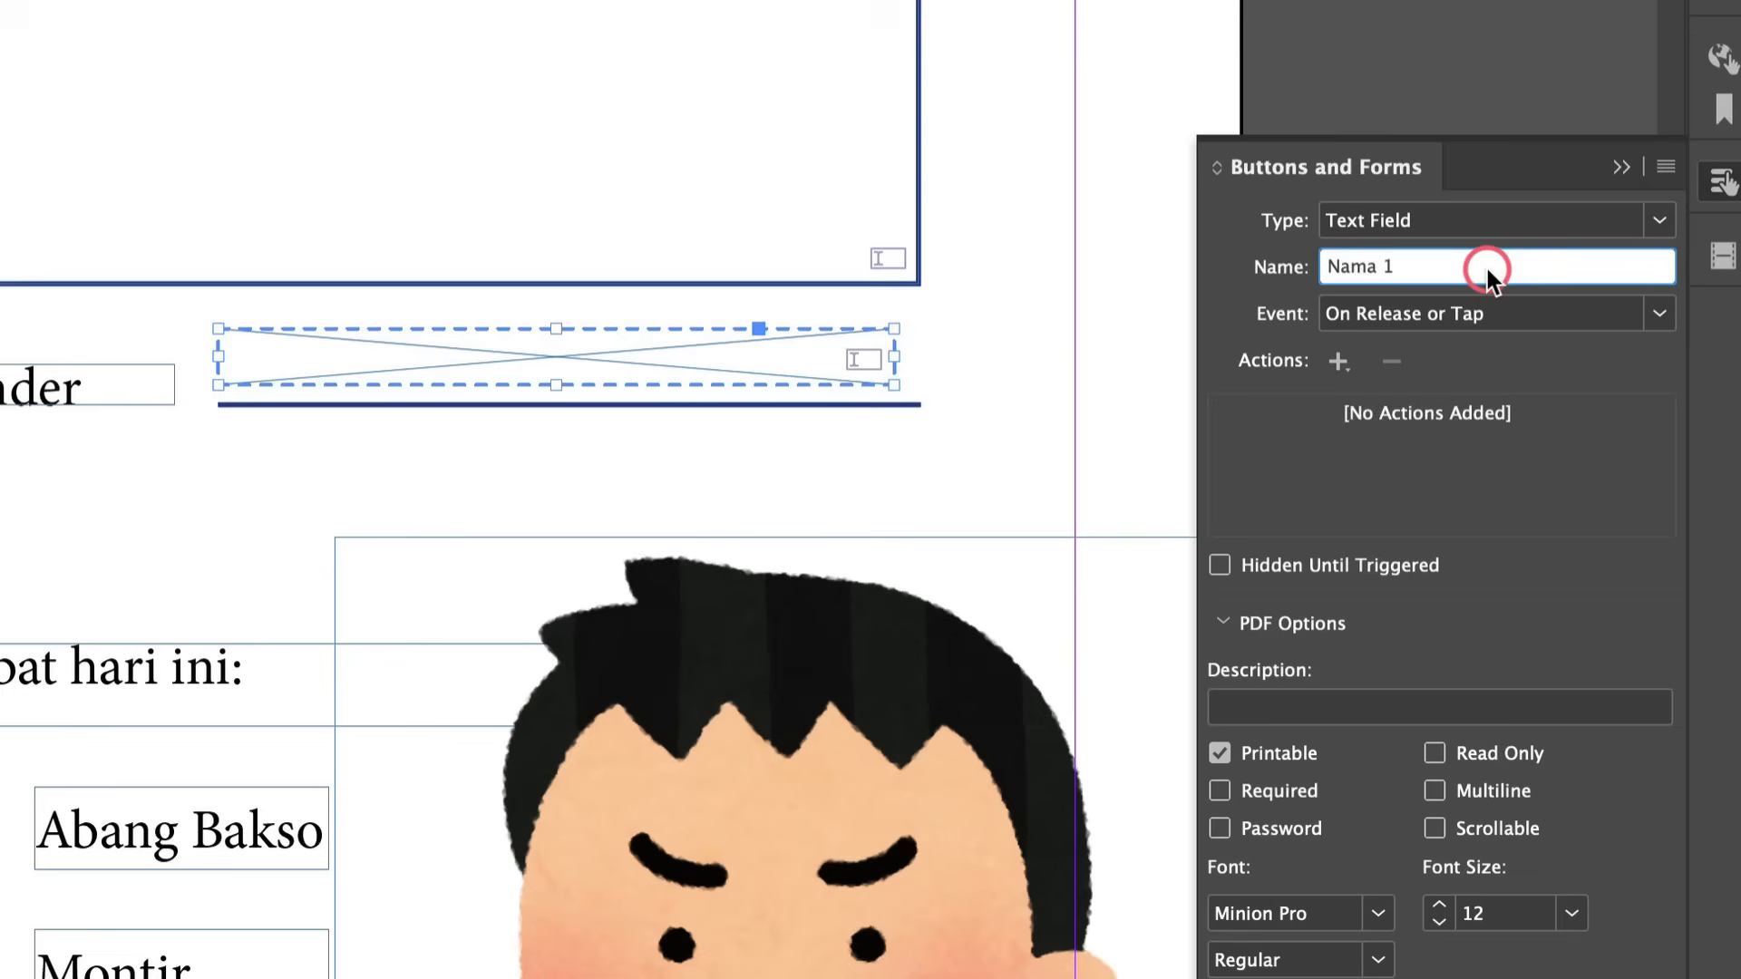
{"action": "type", "text": "Gender"}
{"action": "left_click", "coordinate": [1659, 221]}
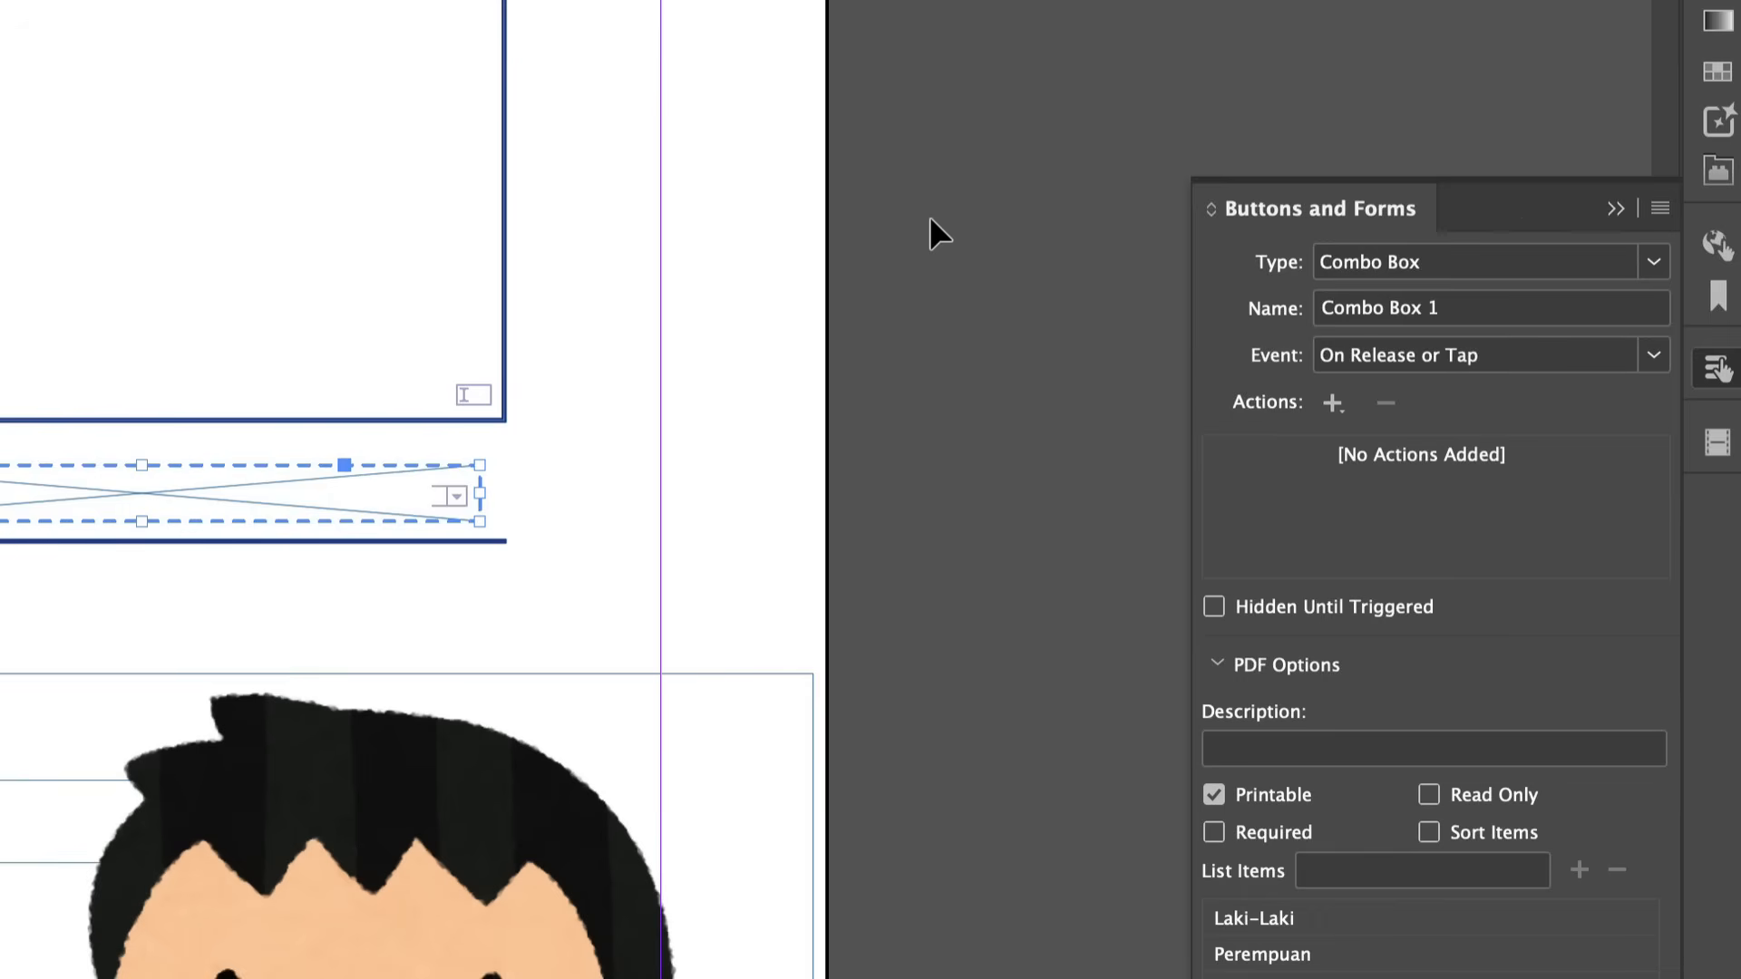
Step: Change the type of the form field beside the Gender label to List Box
{"action": "left_click", "coordinate": [1660, 260]}
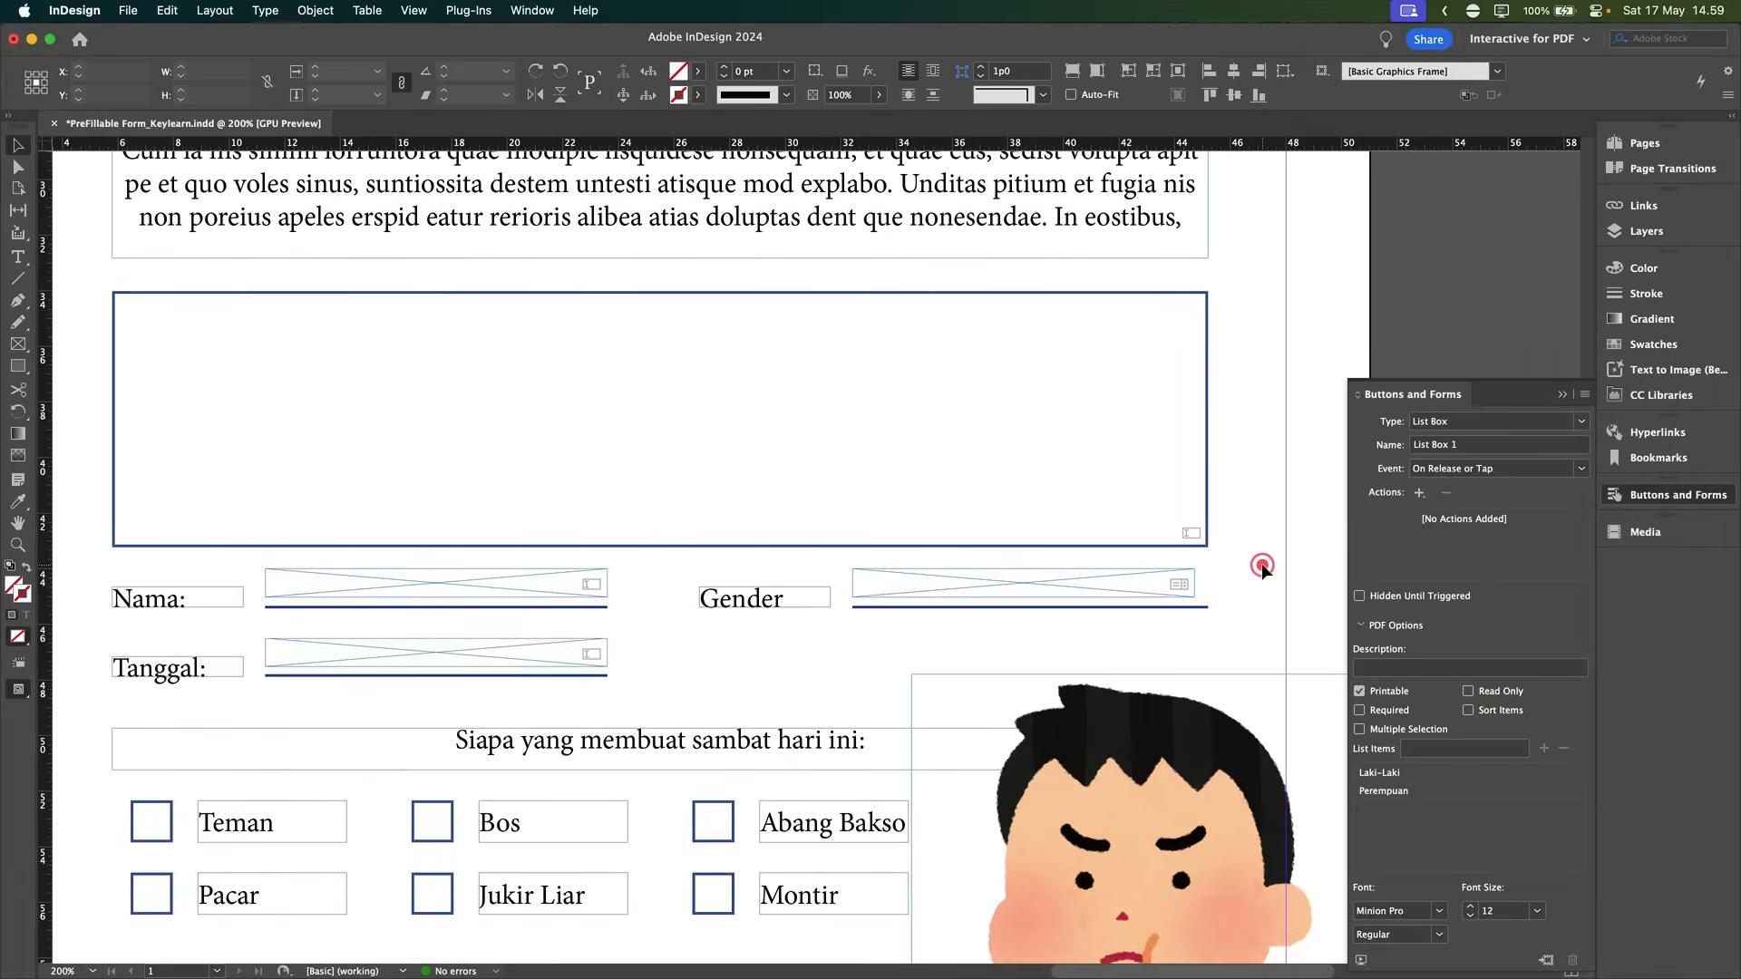
Step: Convert the empty square beside Teman into a Check Box form field
{"action": "scroll", "coordinate": [1260, 563], "scroll_direction": "down", "scroll_amount": 5}
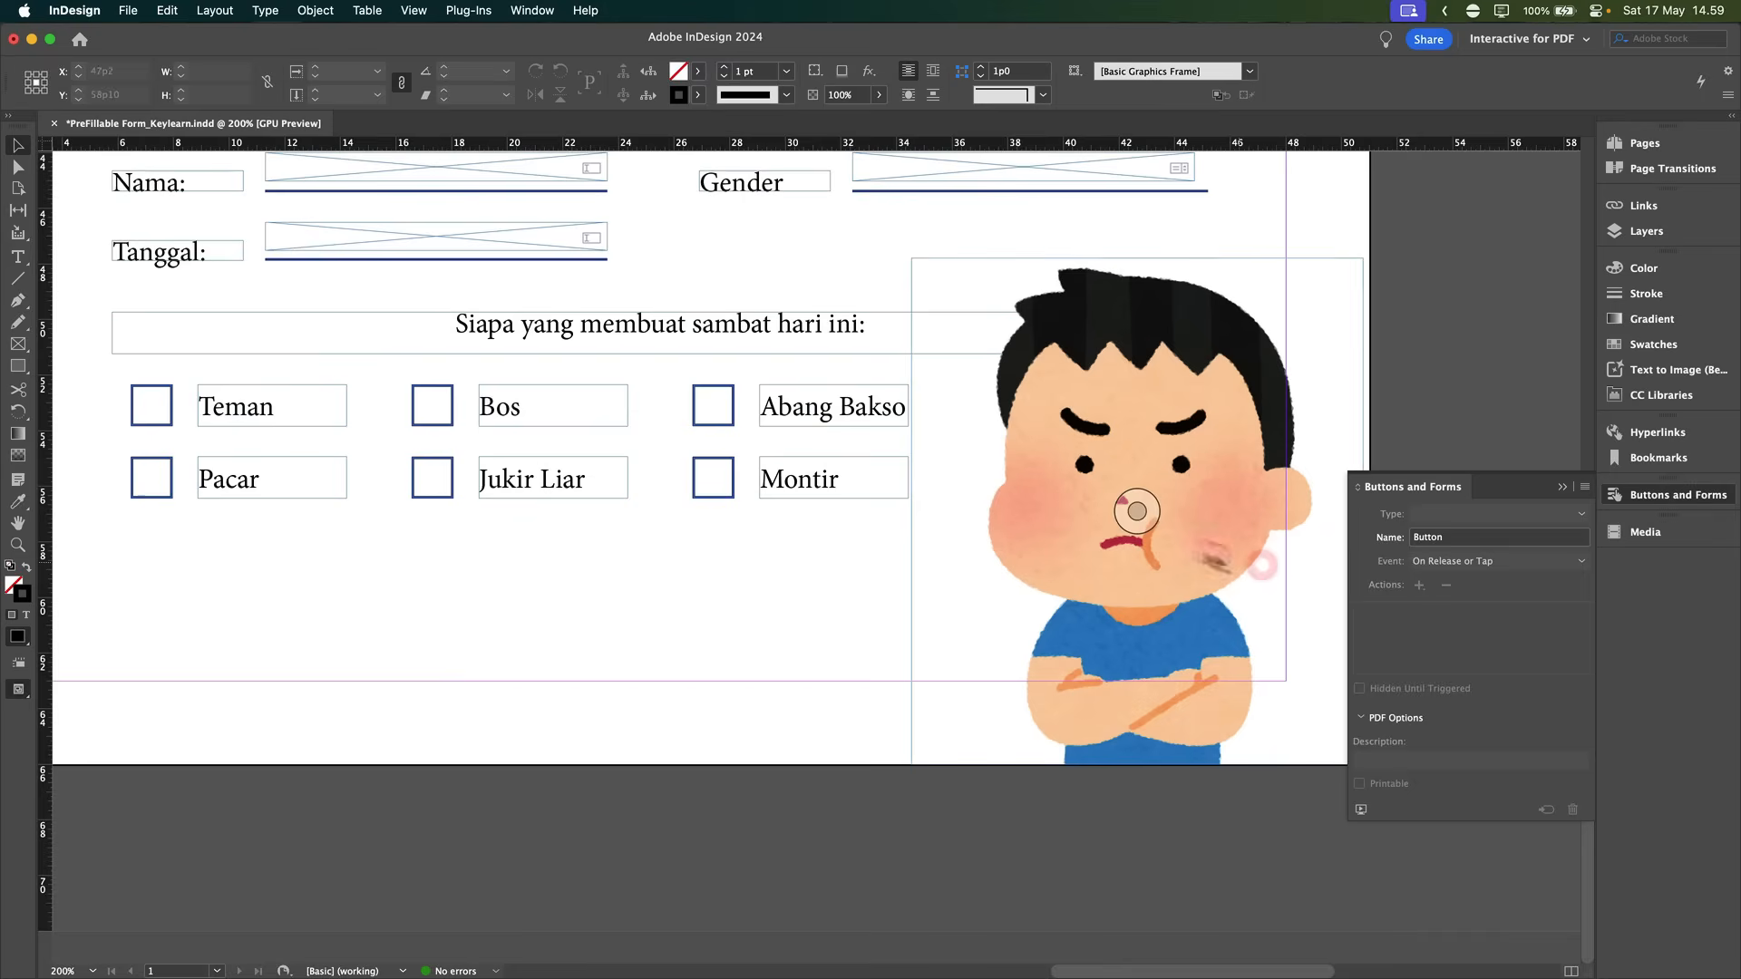
{"action": "scroll", "coordinate": [907, 512], "scroll_direction": "up", "scroll_amount": 2}
{"action": "scroll", "coordinate": [678, 515], "scroll_direction": "left", "scroll_amount": 3}
{"action": "left_click", "coordinate": [333, 465]}
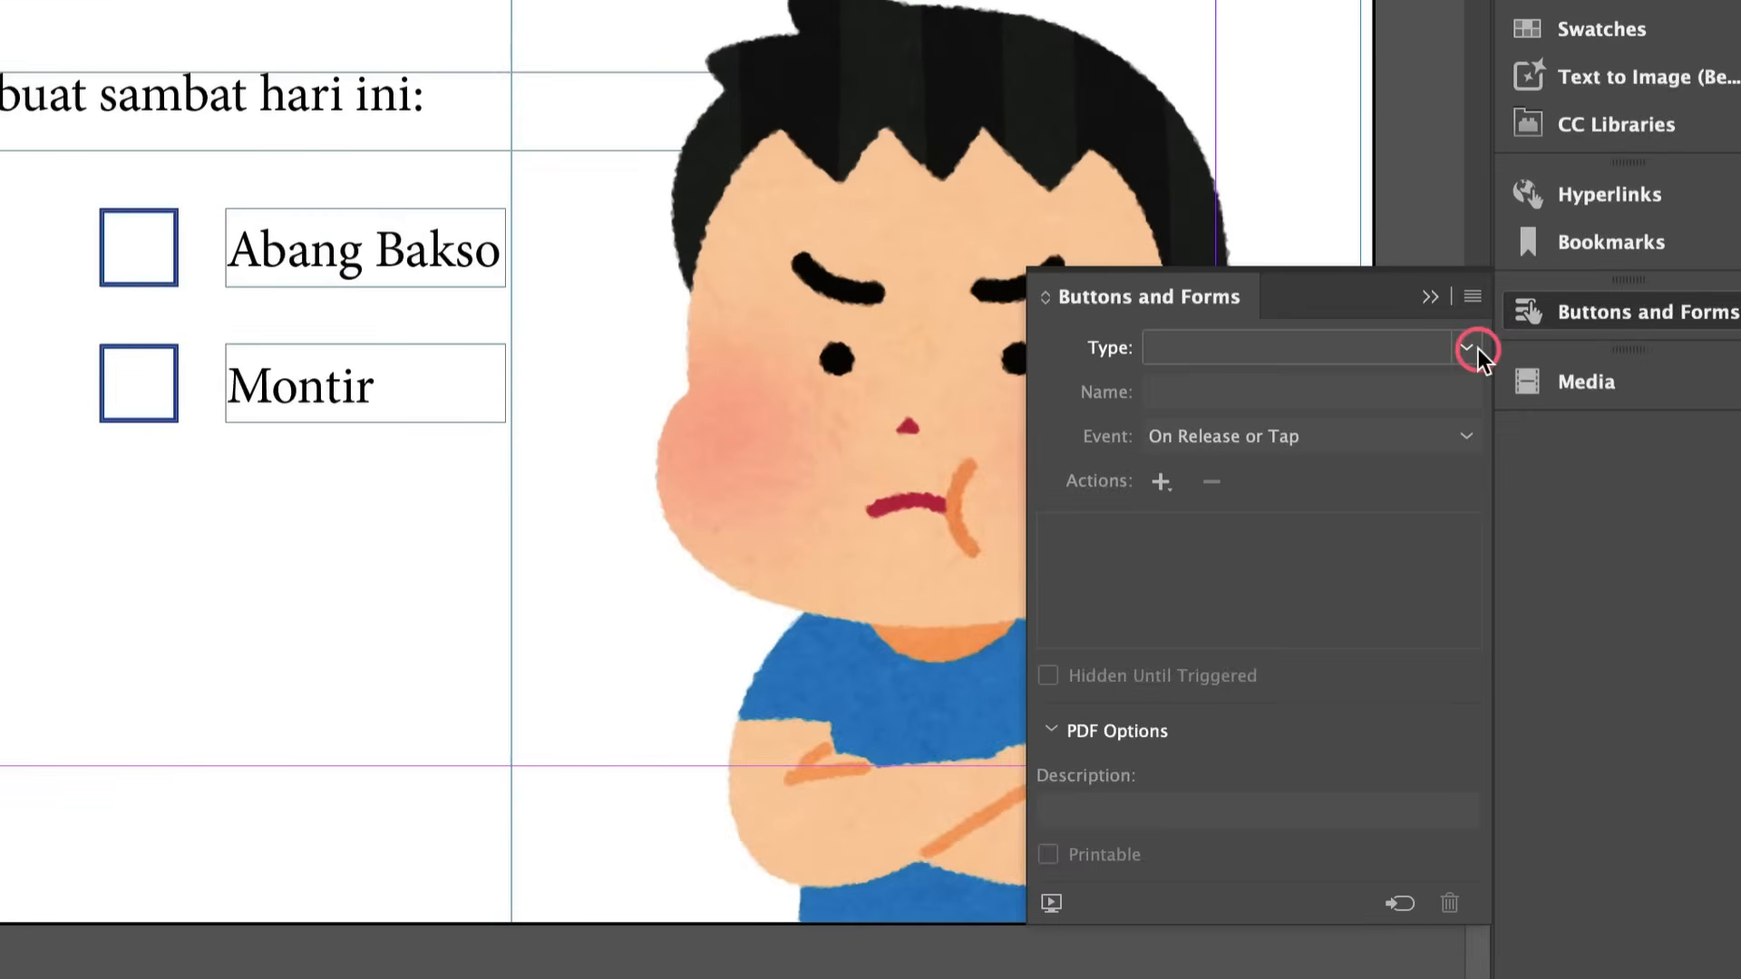
{"action": "left_click", "coordinate": [1583, 514]}
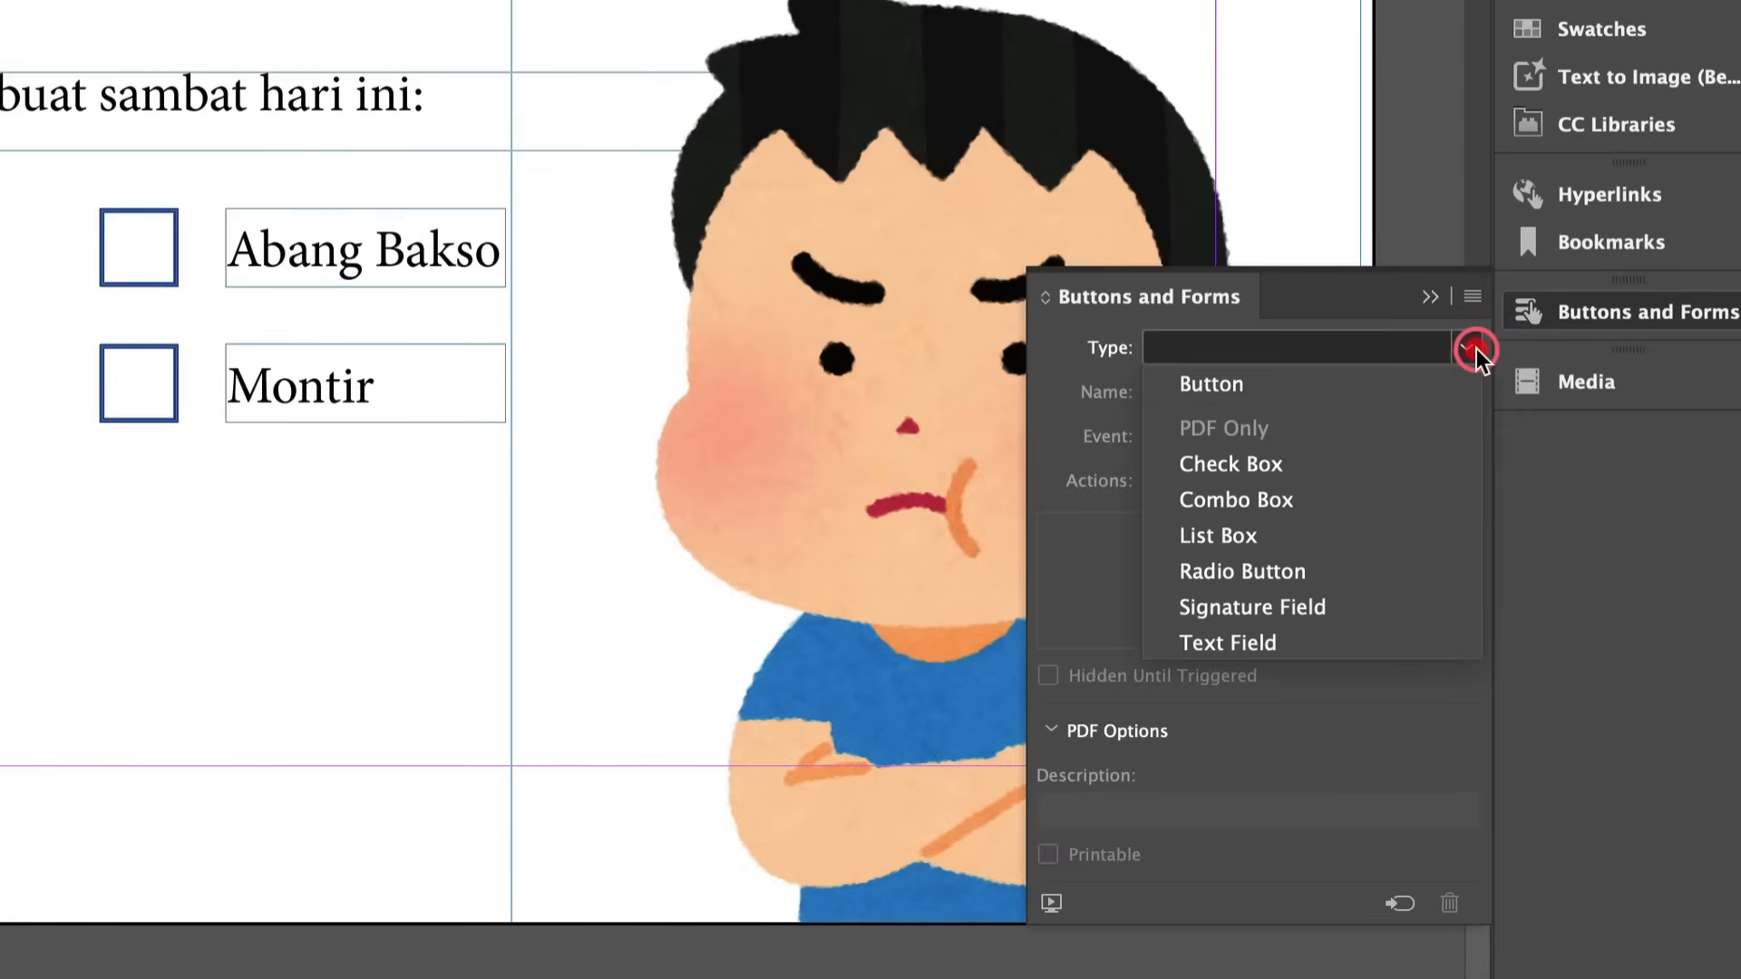
{"action": "left_click", "coordinate": [1293, 466]}
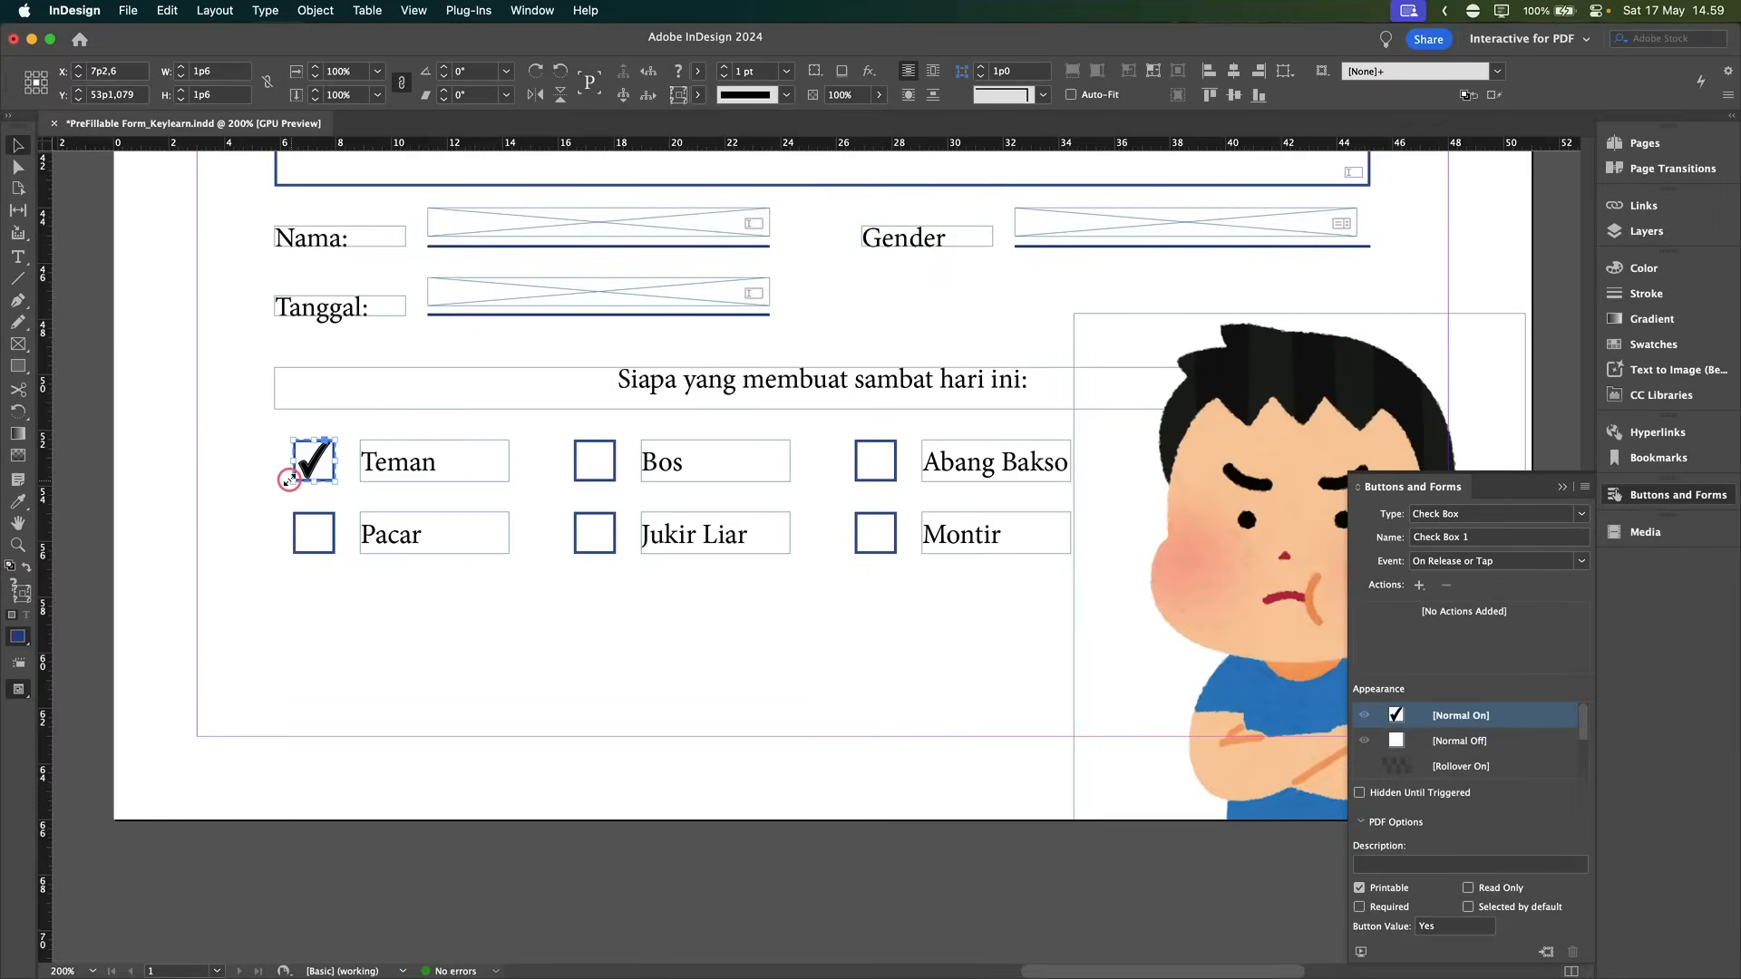
Step: Select the check mark shape inside the Teman check box and remove its stroke
{"action": "scroll", "coordinate": [289, 480], "scroll_direction": "up", "scroll_amount": 5}
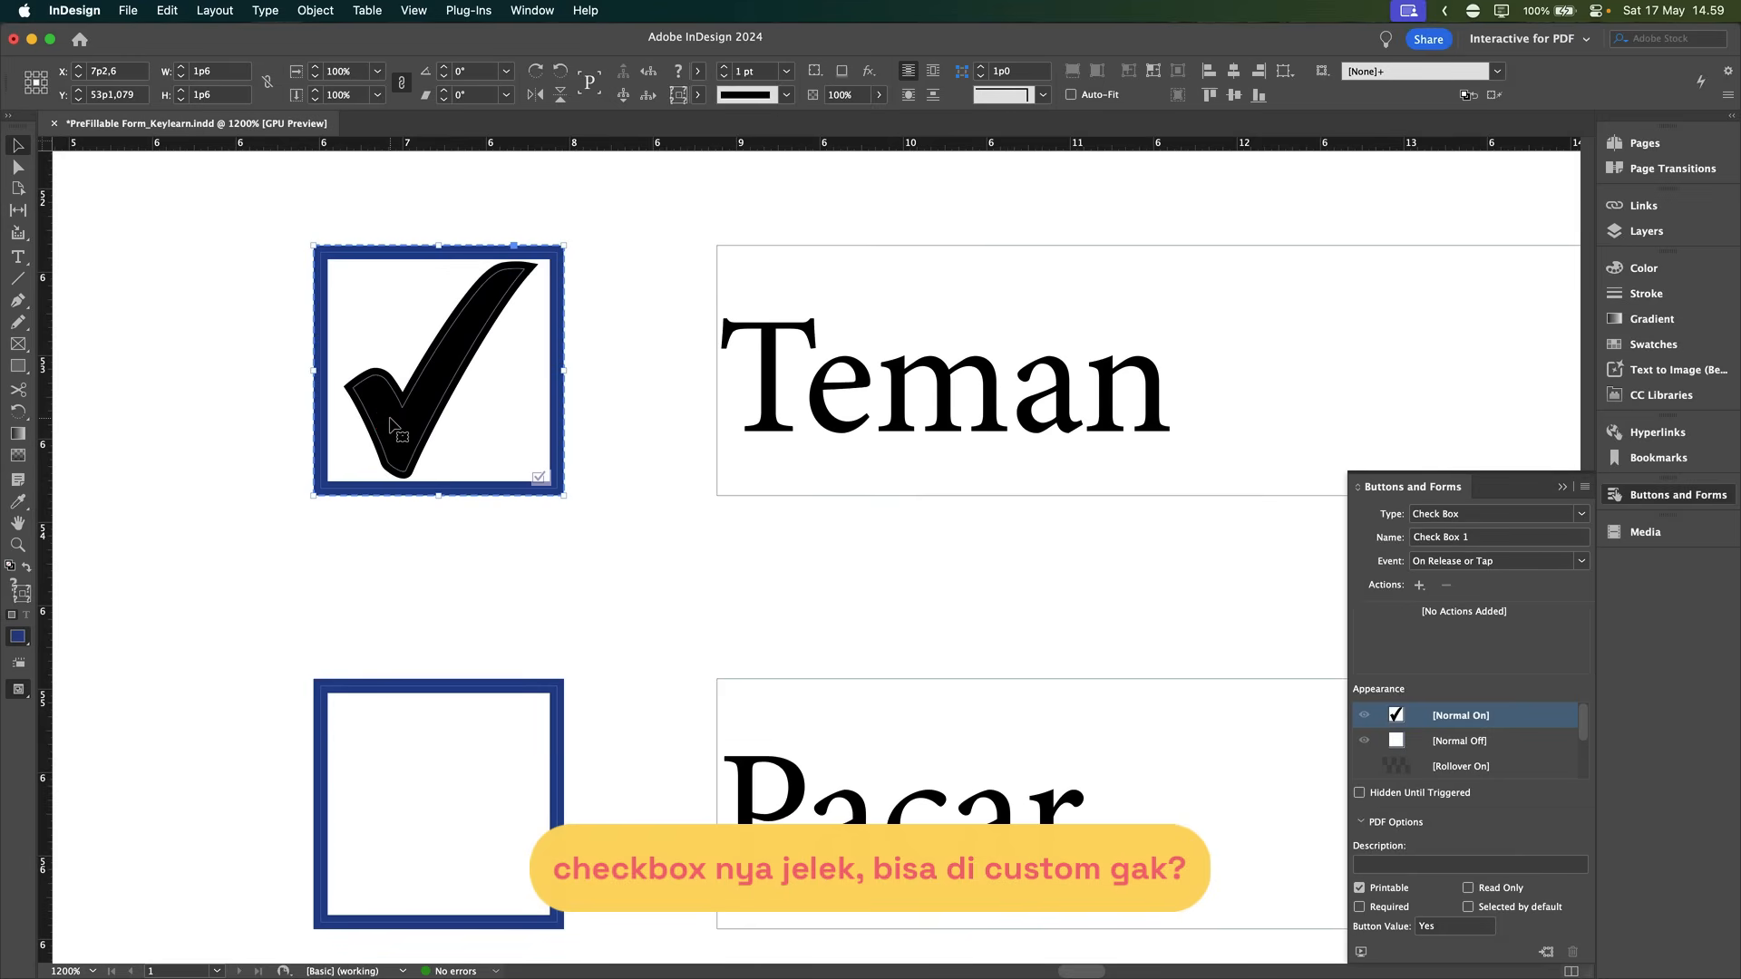
{"action": "double_click", "coordinate": [392, 425]}
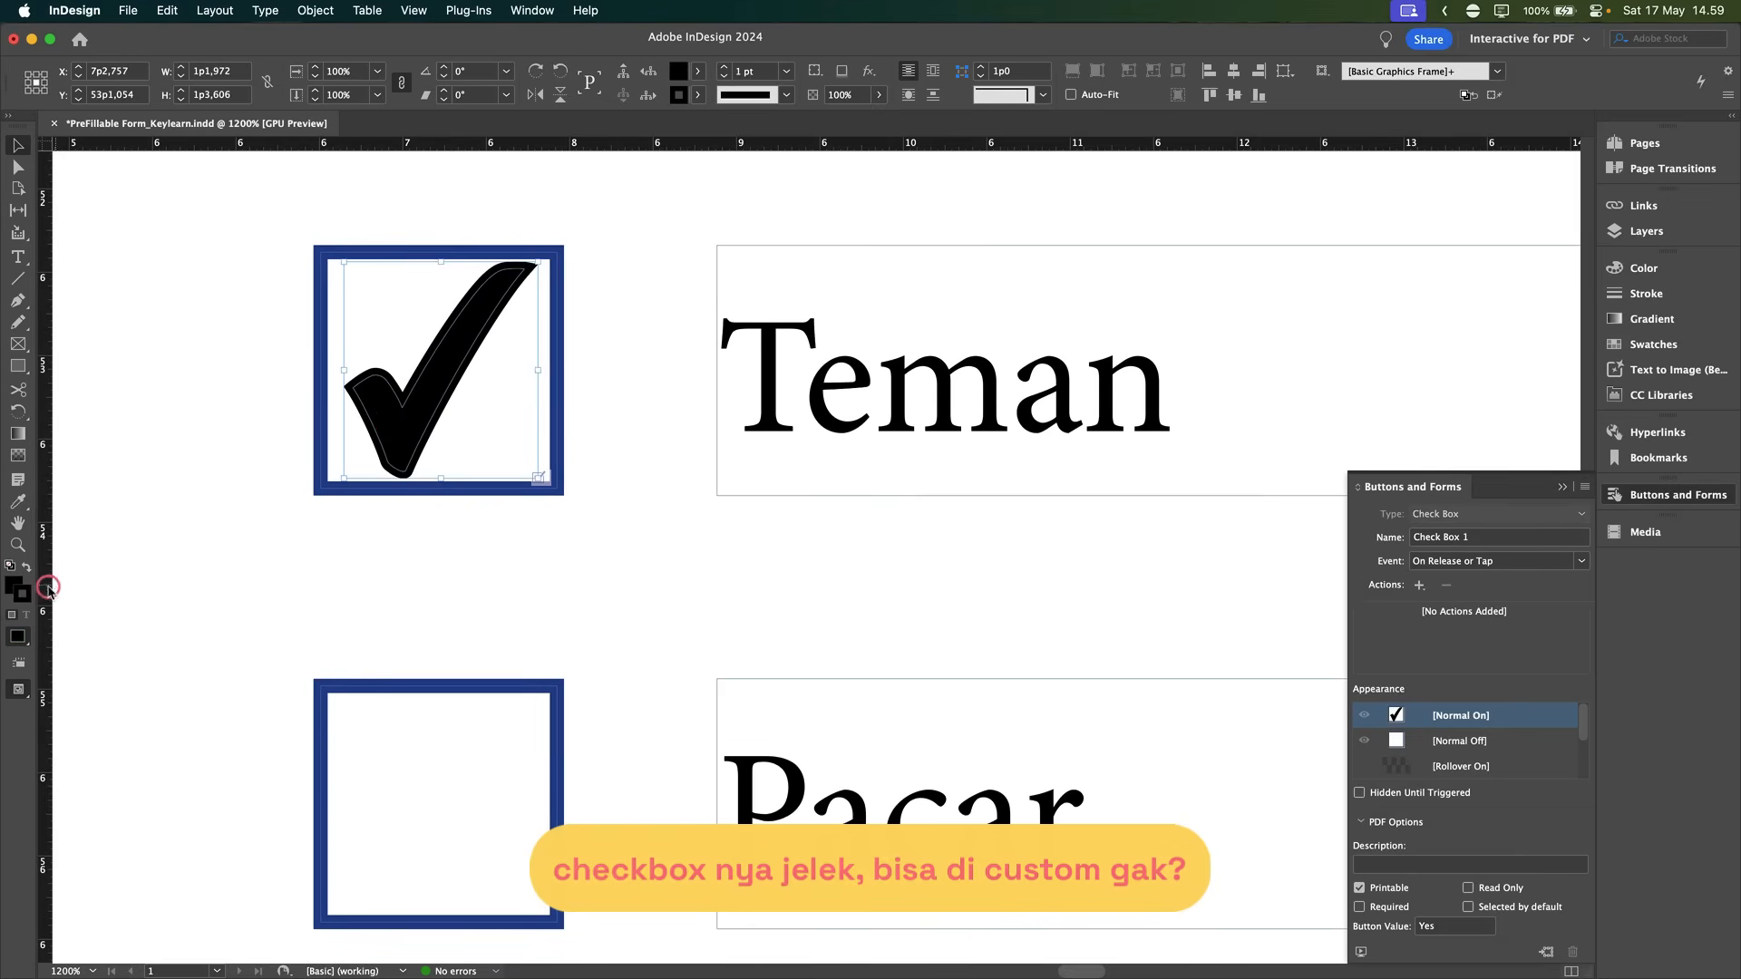
{"action": "left_click", "coordinate": [21, 597]}
{"action": "key", "text": "slash"}
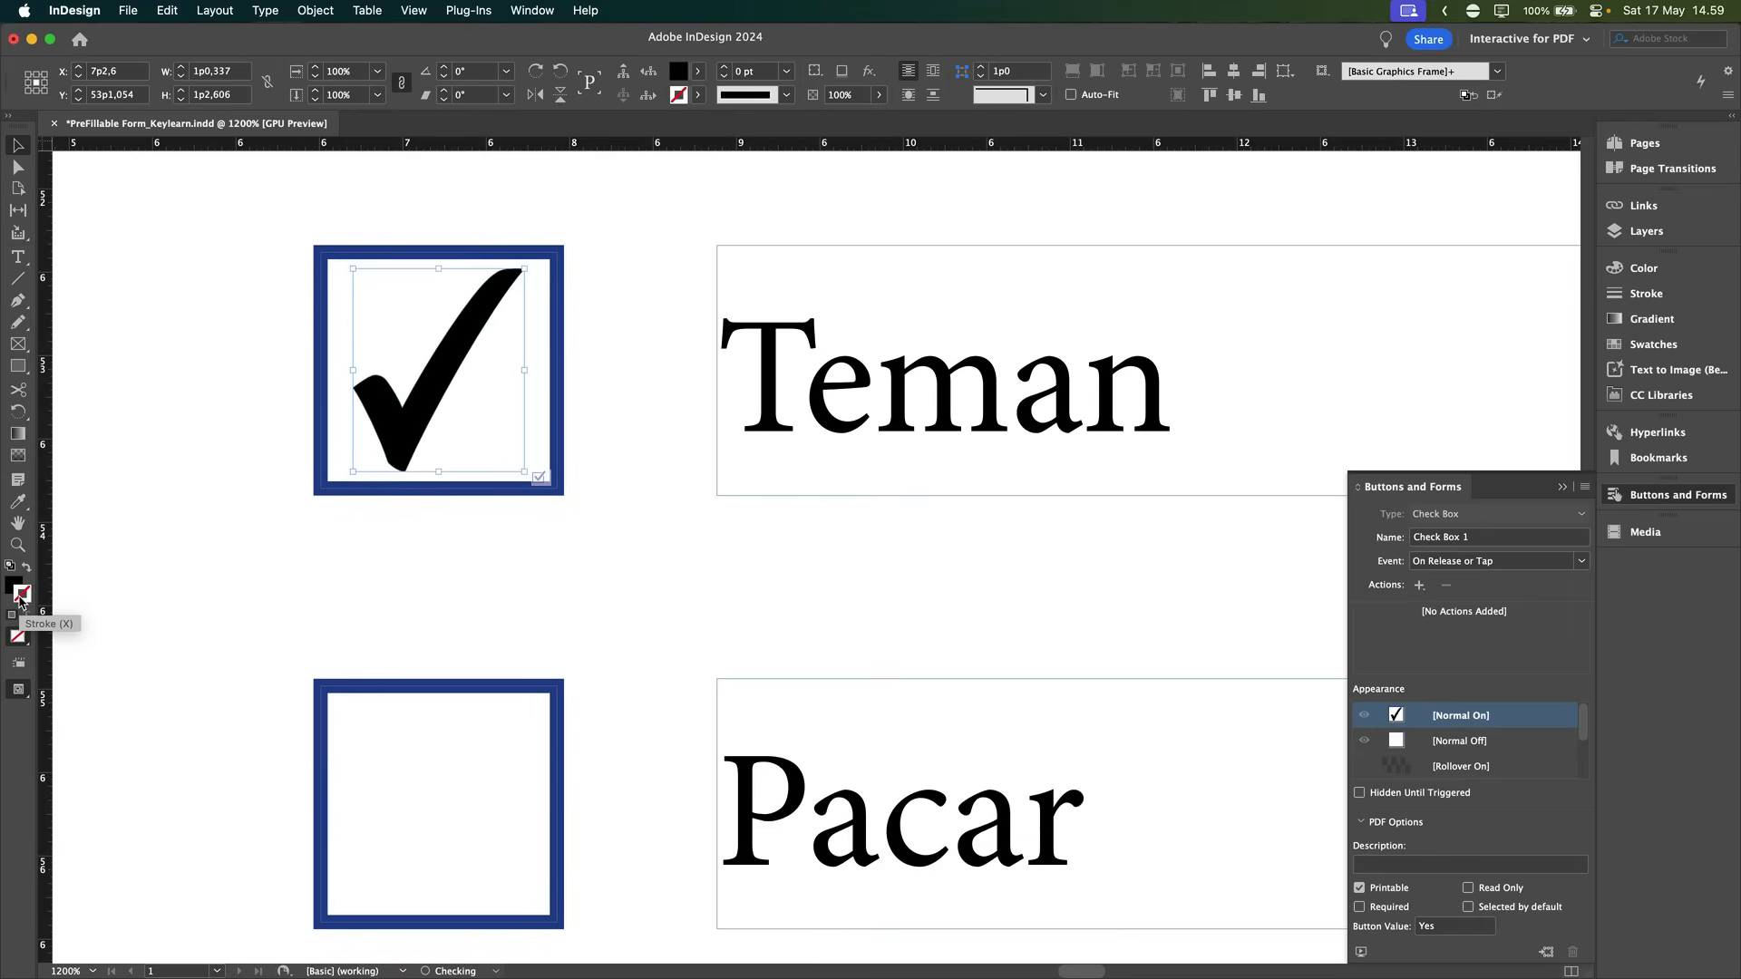
Step: Fill the Teman check mark with the magenta swatch C=0 M=100 Y=0 K=0
{"action": "left_click", "coordinate": [698, 71]}
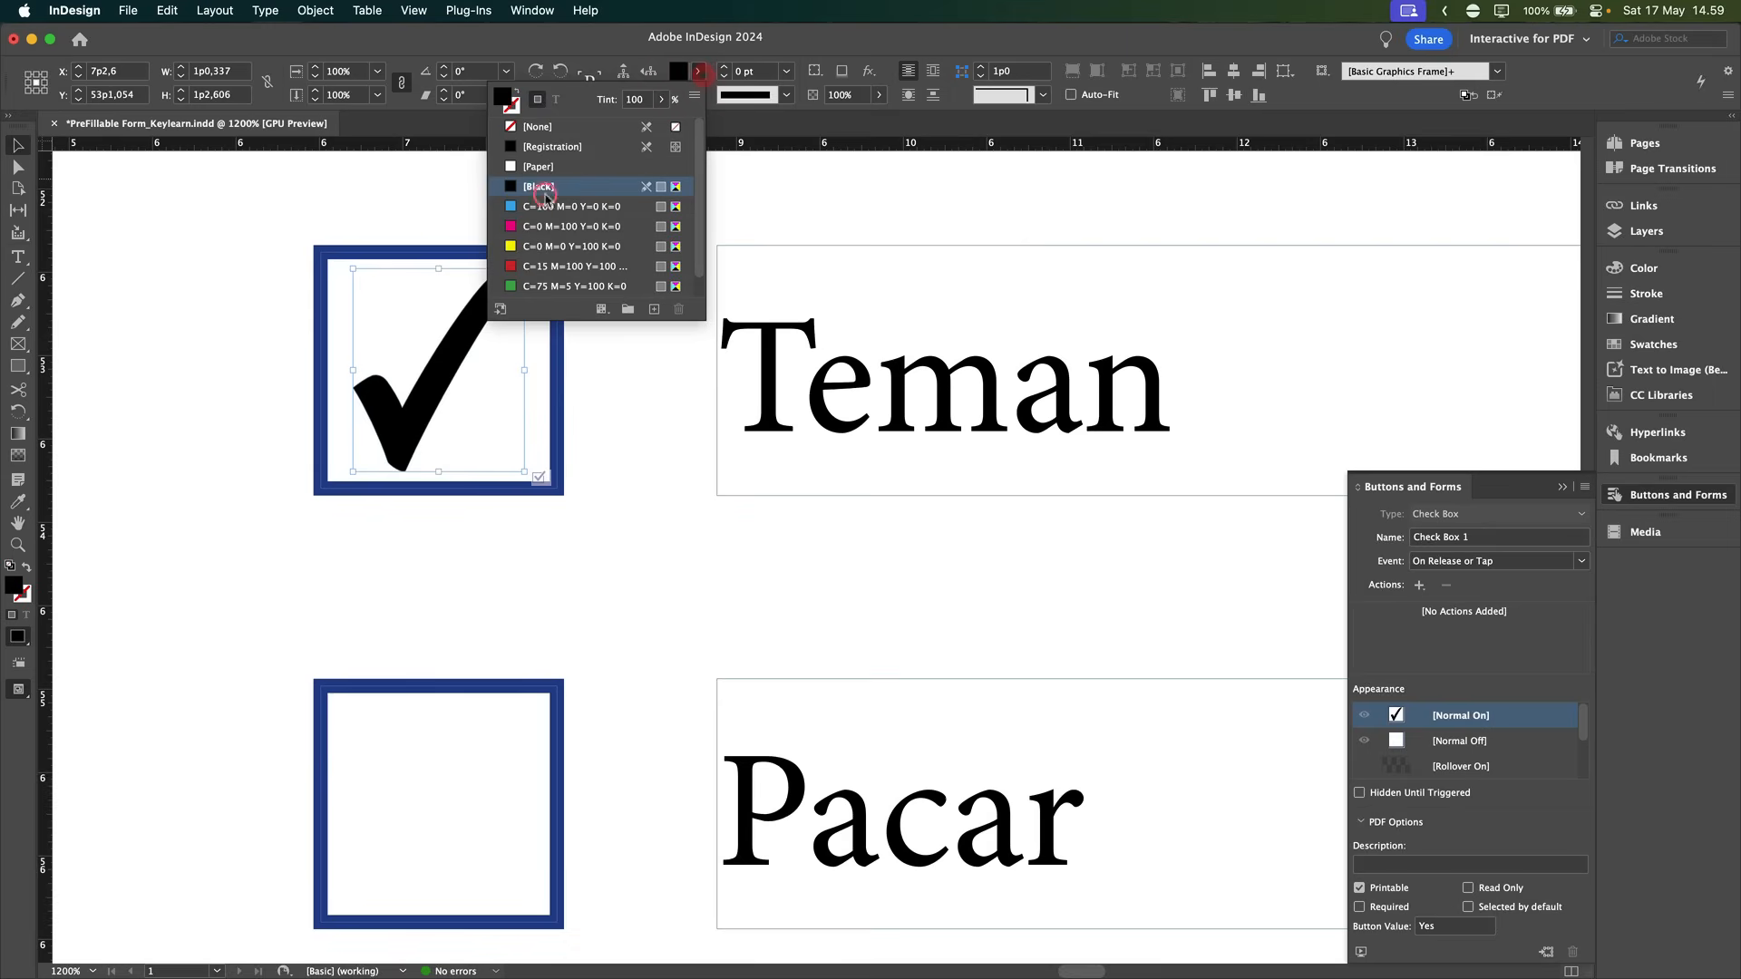
{"action": "left_click", "coordinate": [535, 226]}
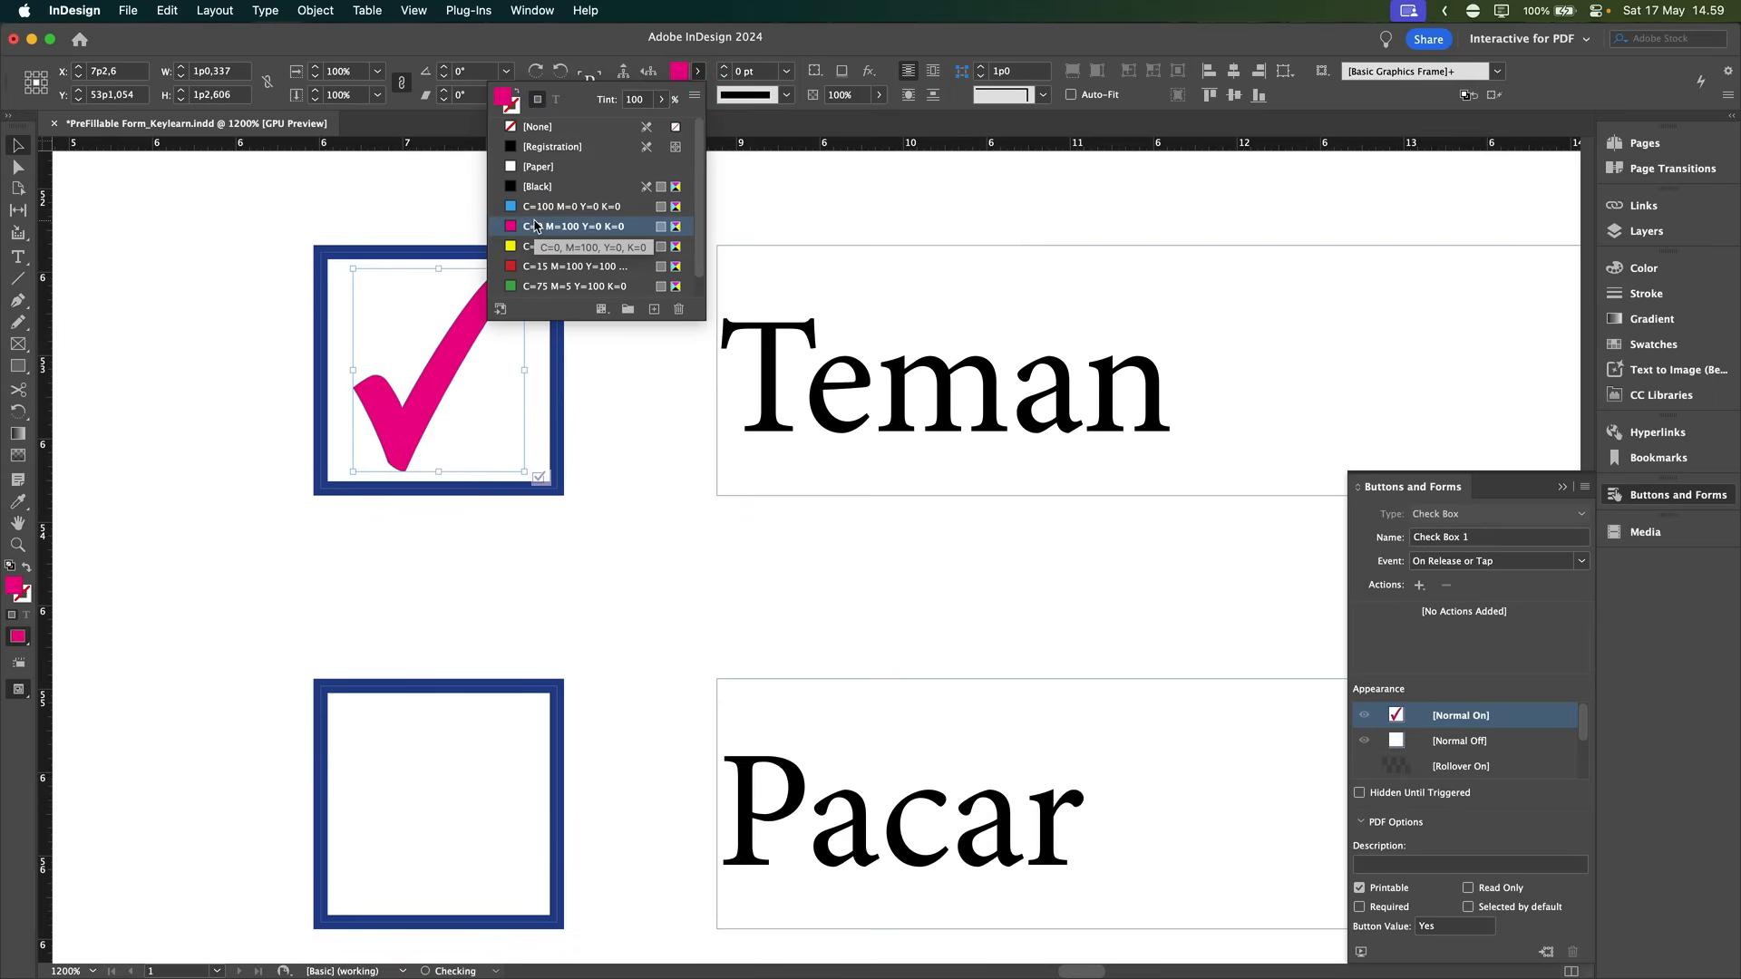
{"action": "left_click", "coordinate": [595, 481]}
{"action": "left_click", "coordinate": [454, 379]}
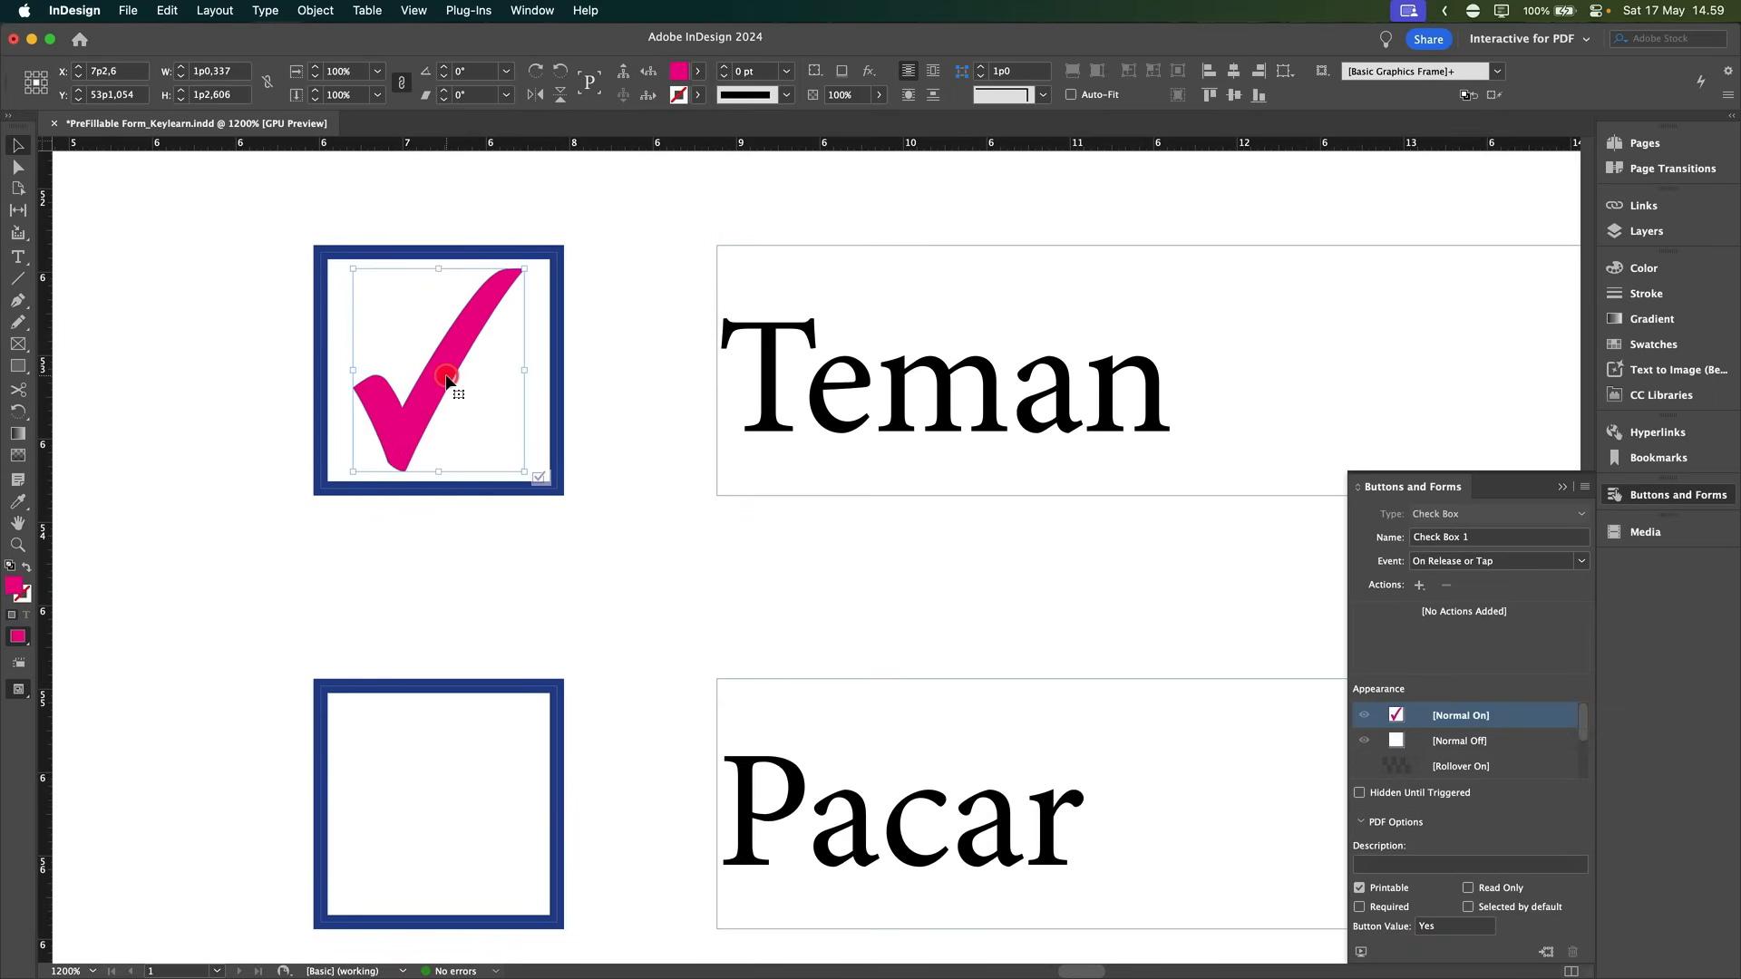
Step: Replace the empty square beside Pacar with an aligned copy of the Teman check box
{"action": "scroll", "coordinate": [1119, 624], "scroll_direction": "down", "scroll_amount": 2}
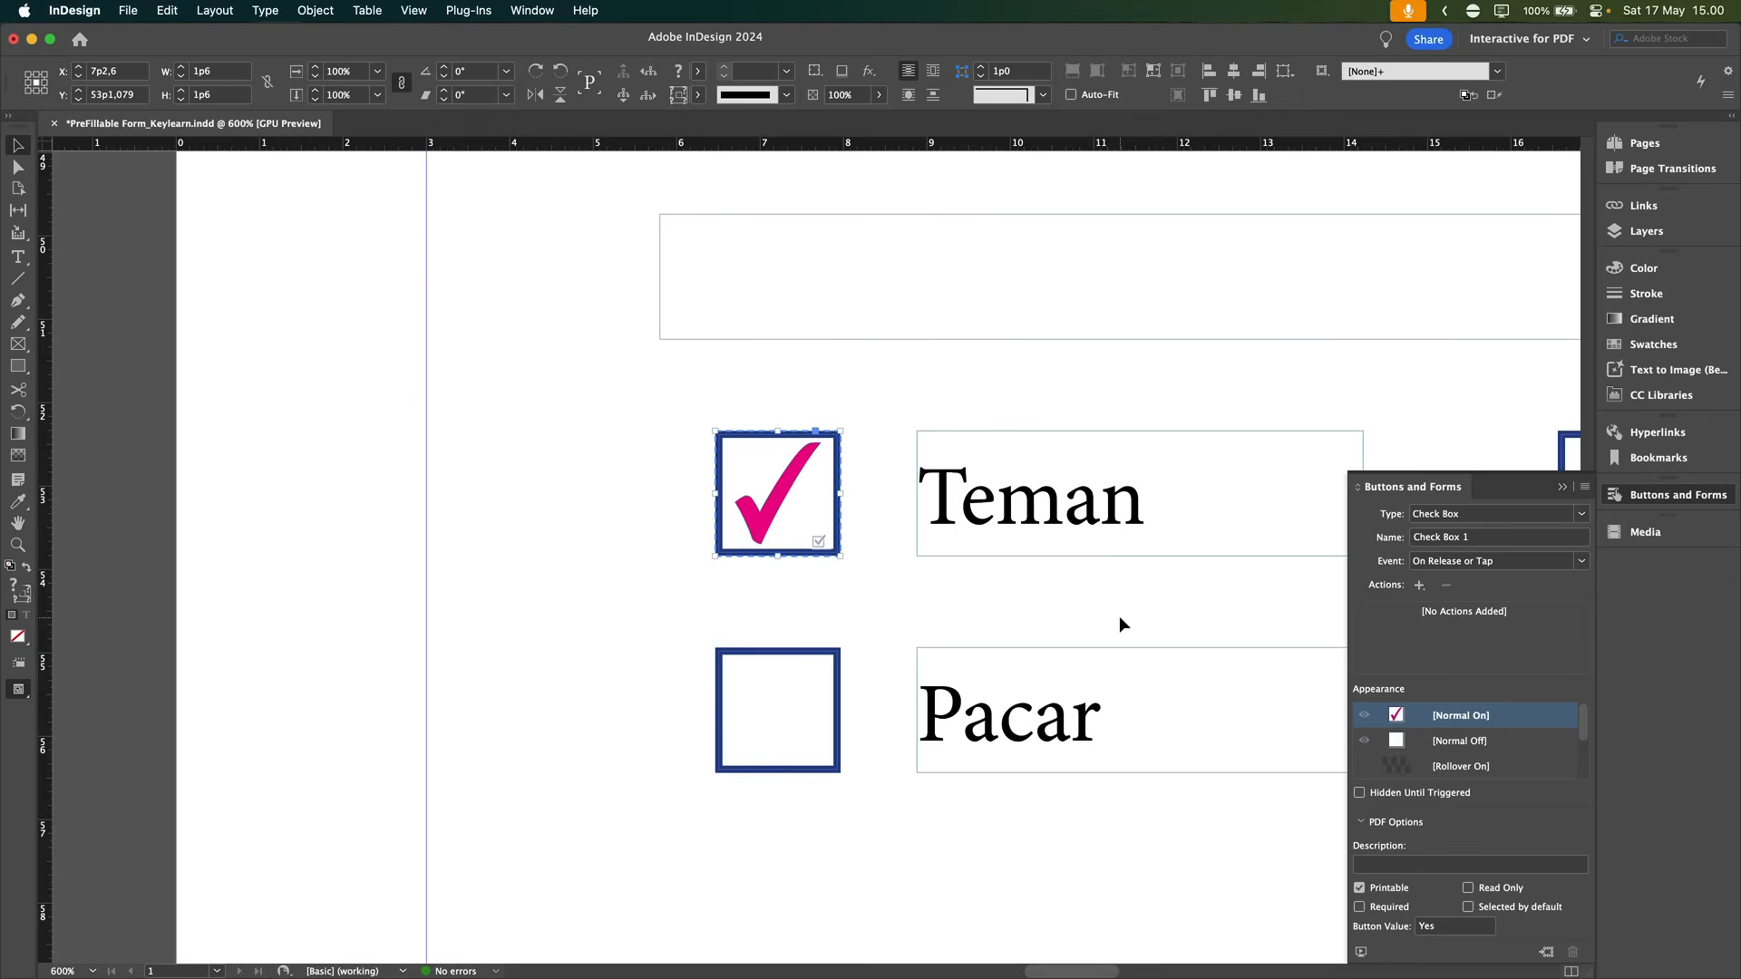
{"action": "scroll", "coordinate": [1107, 603], "scroll_direction": "down", "scroll_amount": 2}
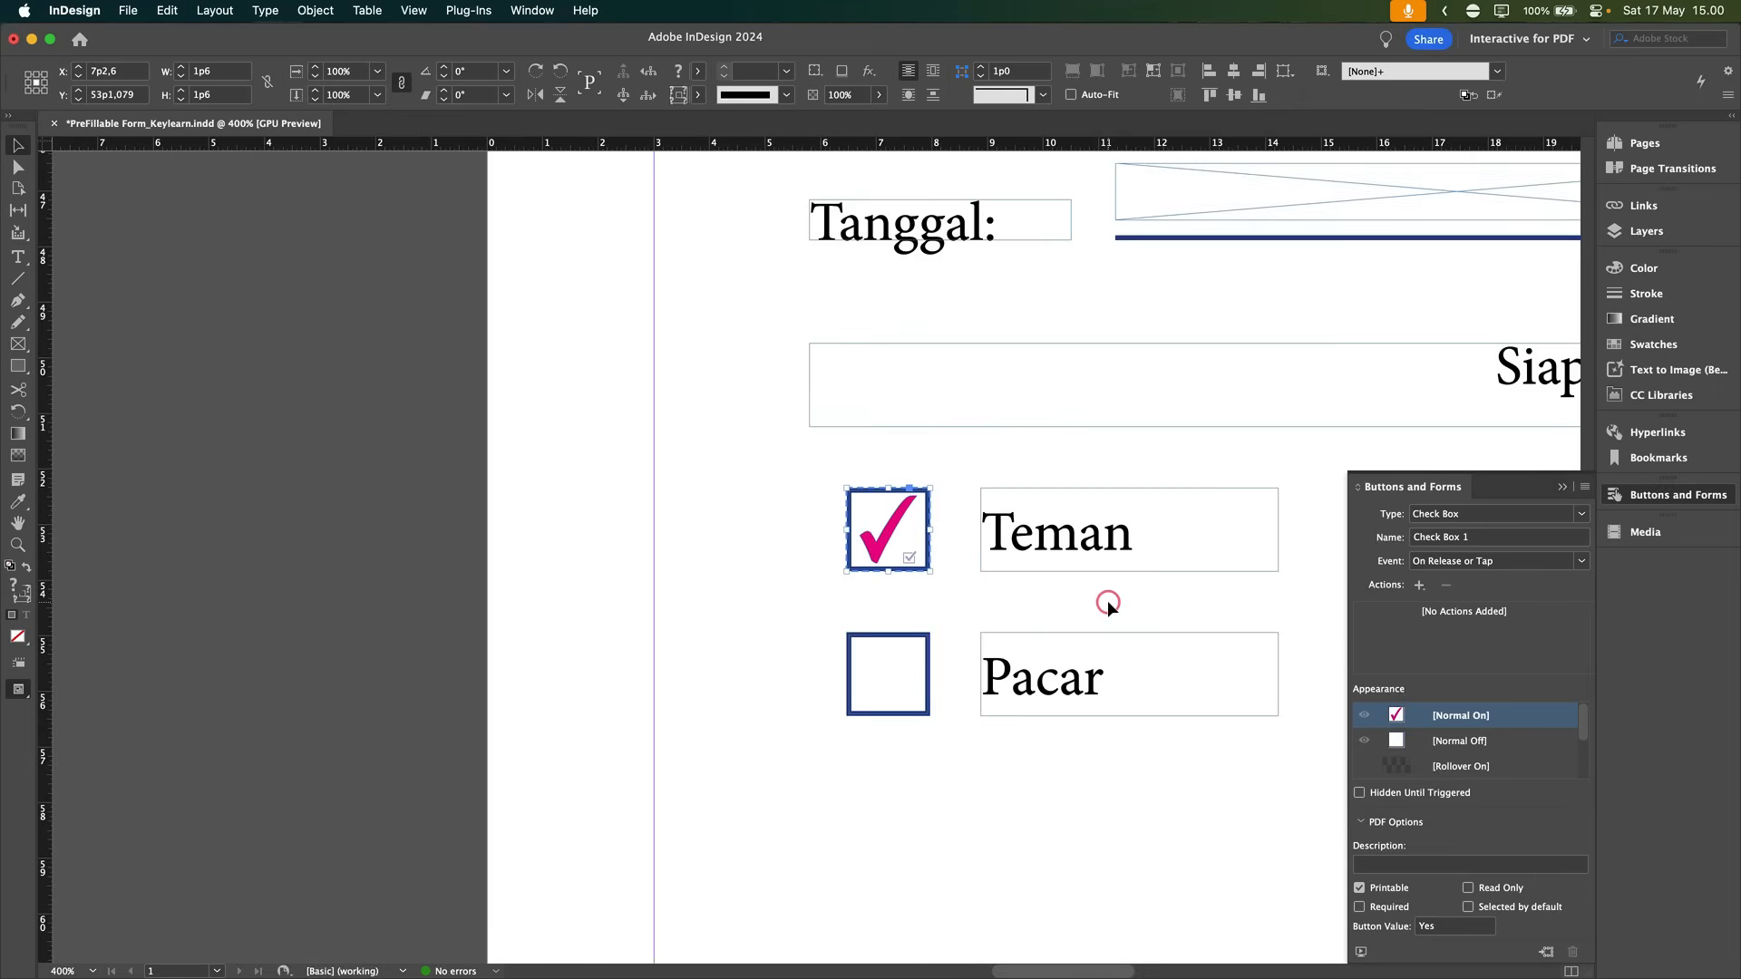
{"action": "left_click", "coordinate": [1125, 617]}
{"action": "left_click_drag", "start_coordinate": [1125, 617], "coordinate": [769, 559]}
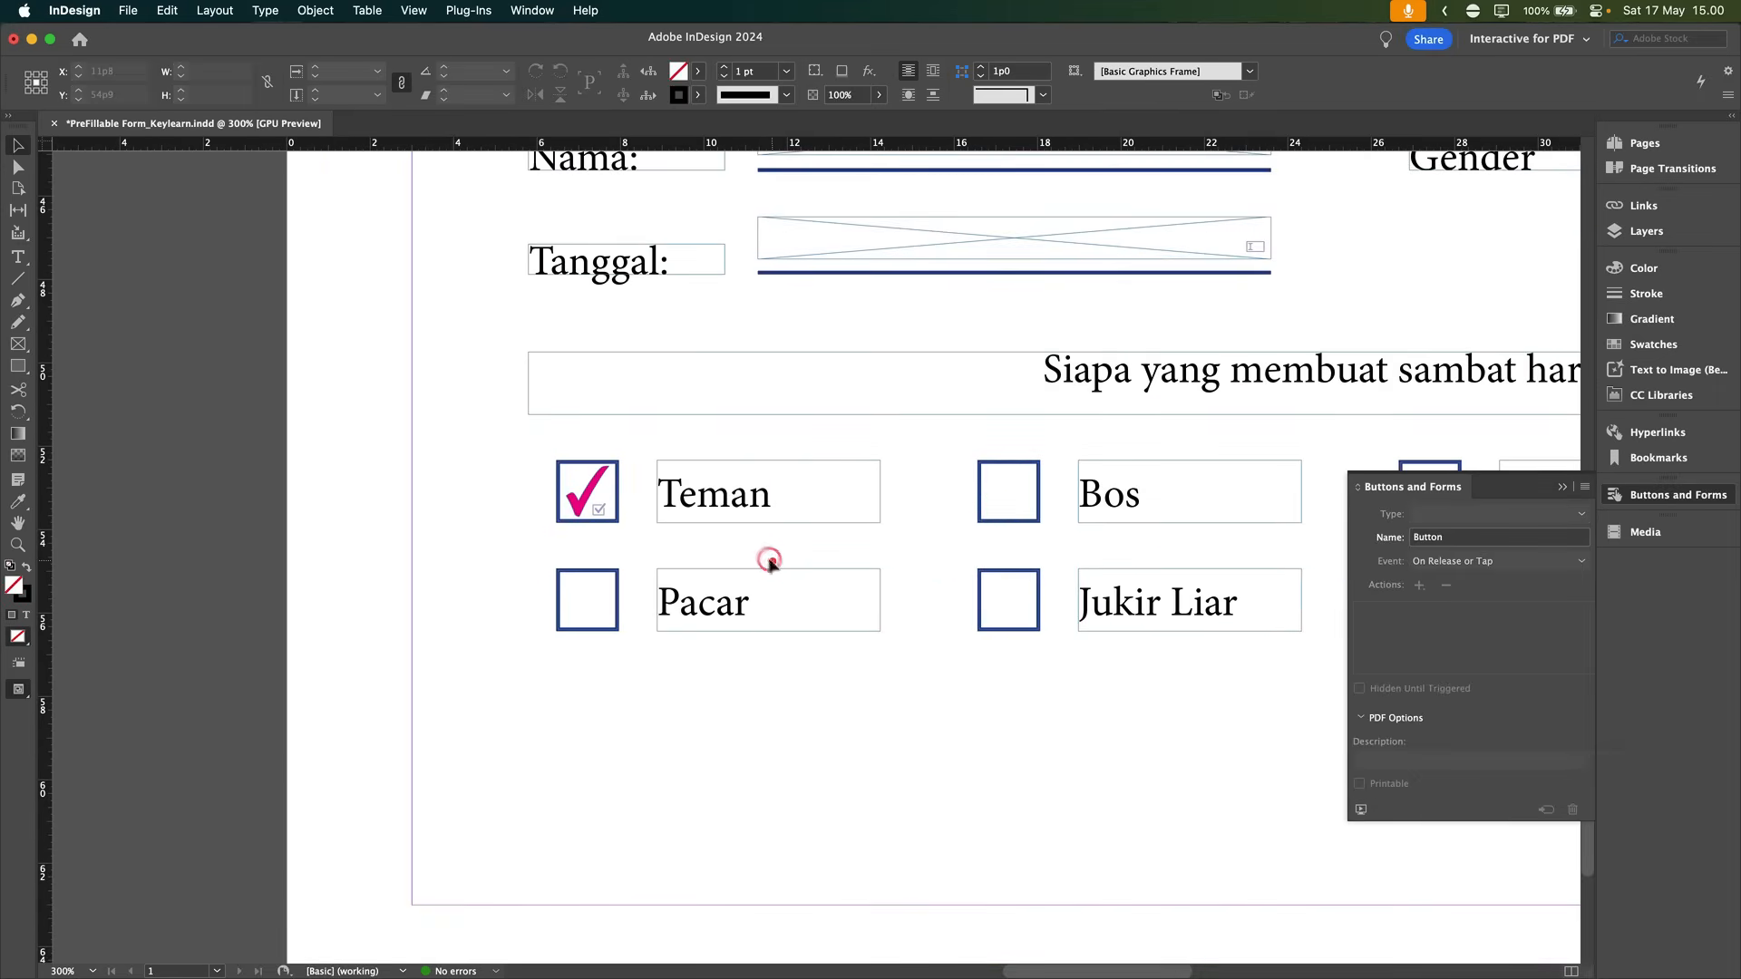
{"action": "left_click", "coordinate": [585, 503]}
{"action": "scroll", "coordinate": [615, 504], "scroll_direction": "down", "scroll_amount": 1}
{"action": "left_click", "coordinate": [595, 541]}
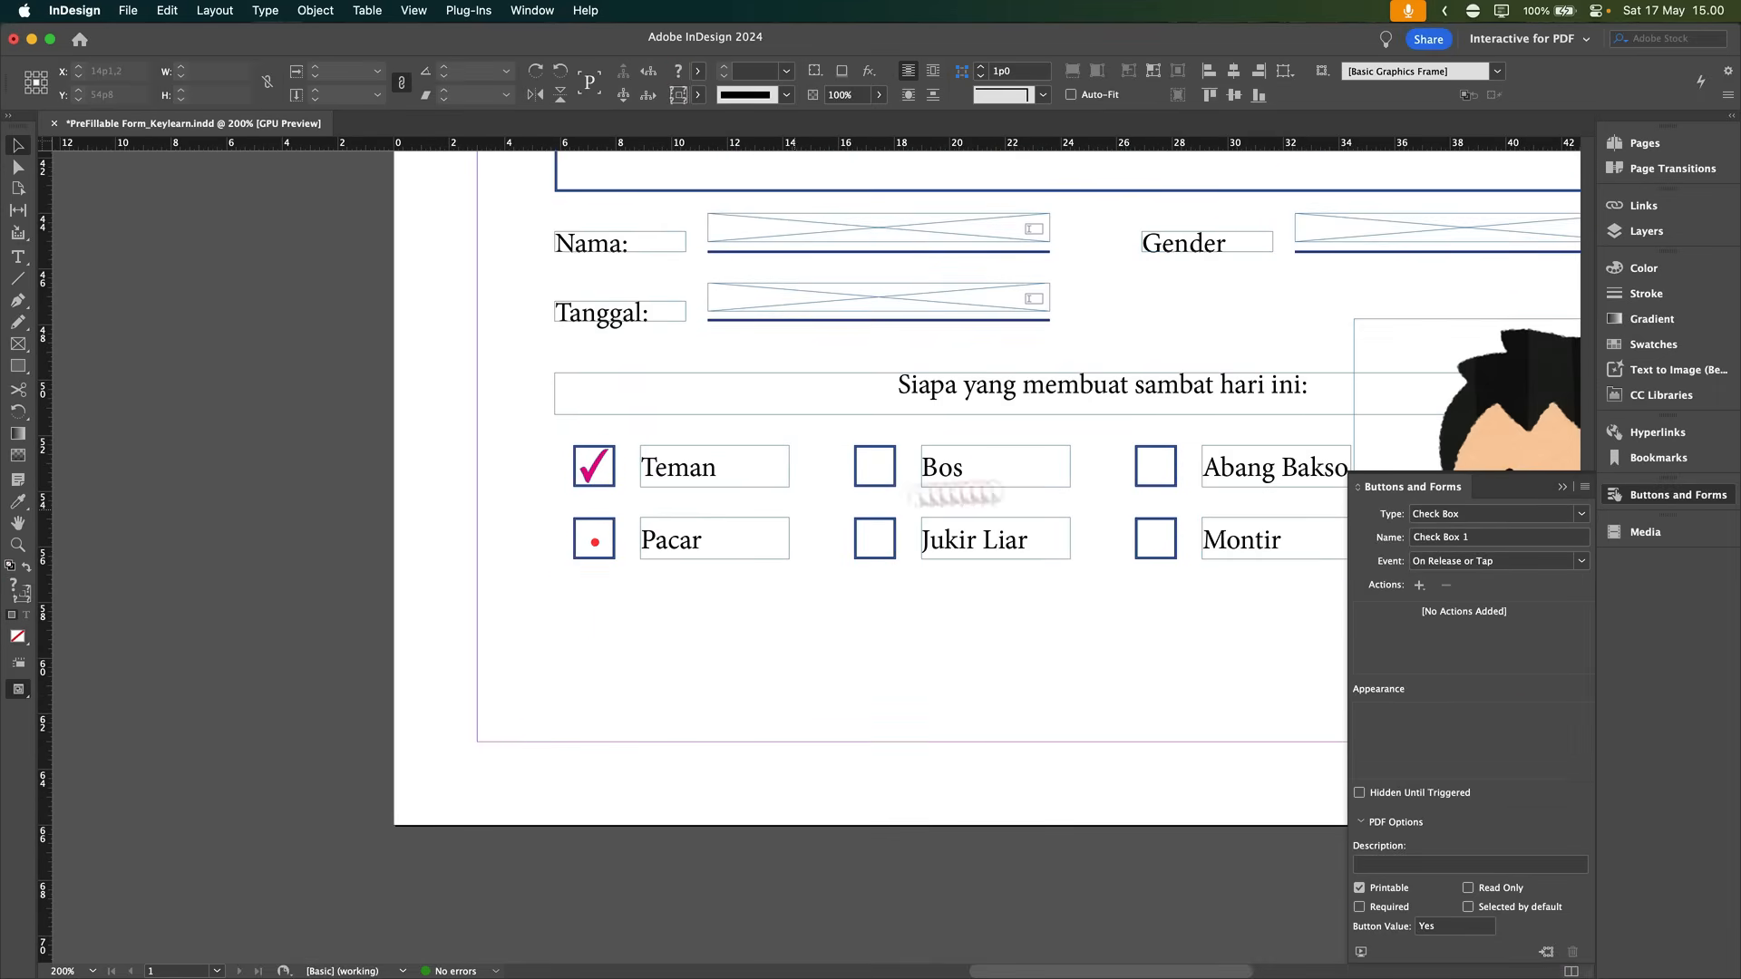
{"action": "left_click_drag", "start_coordinate": [594, 466], "coordinate": [607, 536]}
{"action": "key", "text": "super+z"}
{"action": "left_click", "coordinate": [603, 526]}
{"action": "left_click", "coordinate": [602, 526]}
{"action": "left_click", "coordinate": [604, 516]}
{"action": "key", "text": "super+v"}
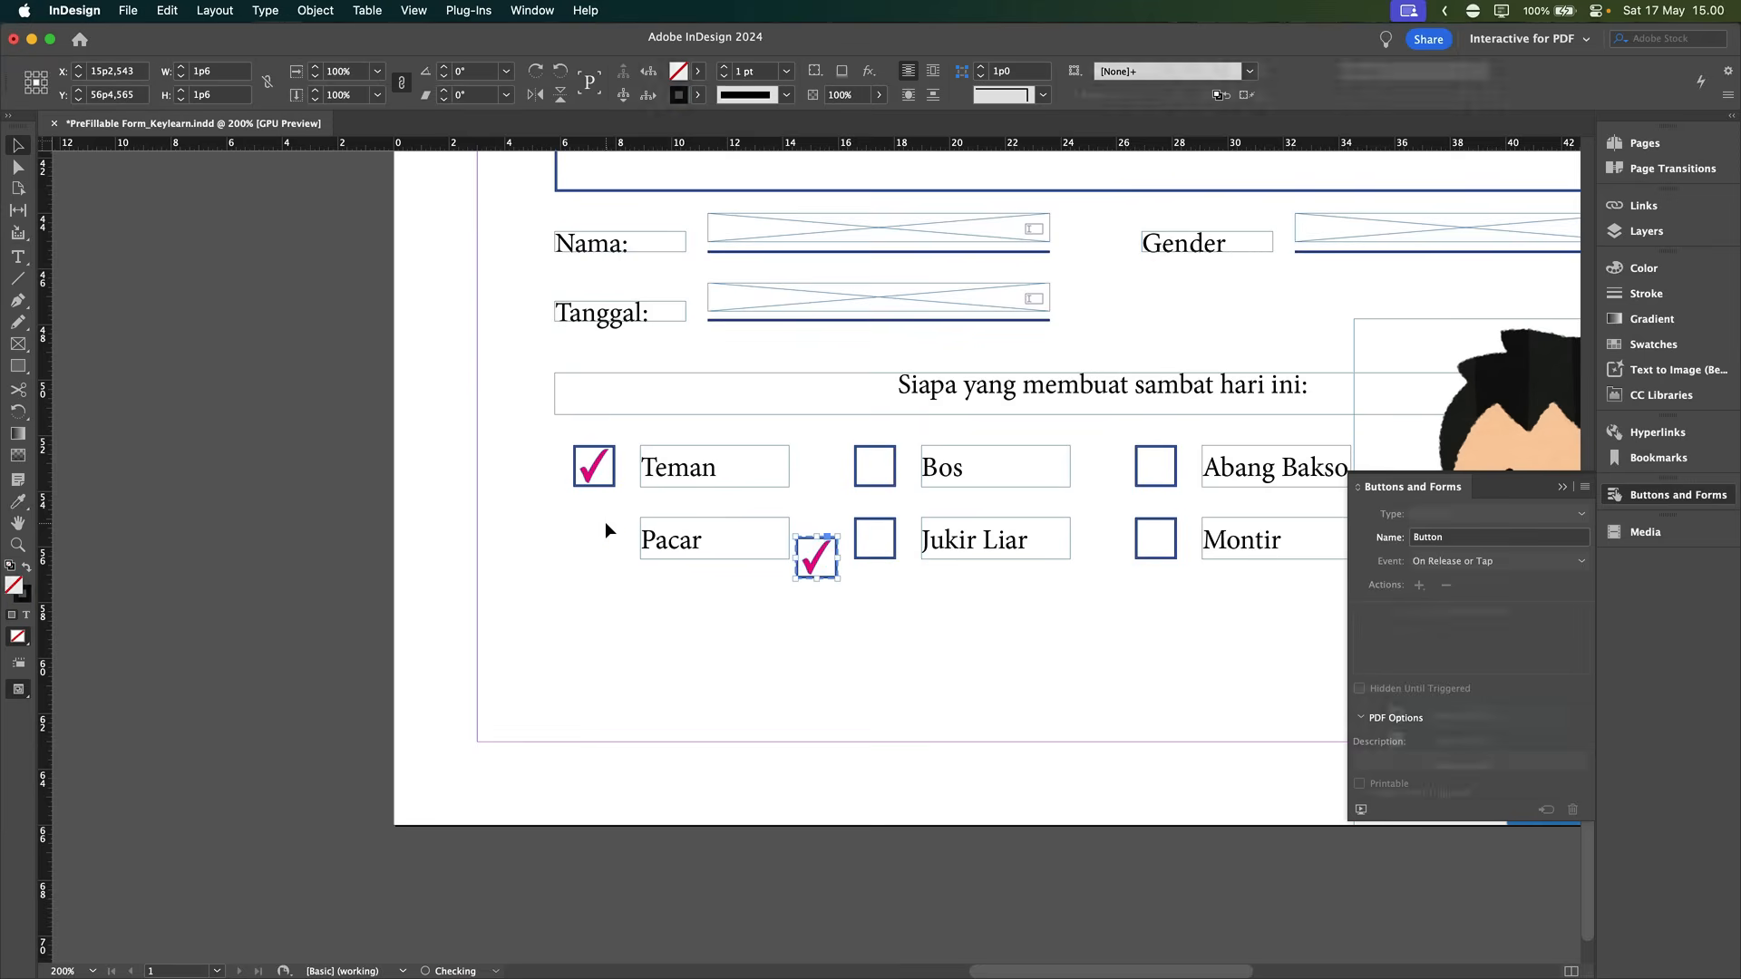
{"action": "key", "text": "super+z"}
{"action": "key", "text": "alt+shift+super+v"}
{"action": "left_click", "coordinate": [476, 487]}
Step: Replace the empty squares beside Bos and Jukir Liar with copies of the Teman and Pacar check boxes
{"action": "left_click_drag", "start_coordinate": [528, 435], "coordinate": [1150, 544]}
{"action": "key", "text": "super+z"}
{"action": "key", "text": "super+x"}
{"action": "left_click_drag", "start_coordinate": [834, 438], "coordinate": [906, 584]}
{"action": "key", "text": "Delete"}
{"action": "key", "text": "alt+shift+super+v"}
Step: Replace the empty squares beside Abang Bakso and Montir with copies of the Bos and Jukir Liar check boxes
{"action": "left_click", "coordinate": [1147, 537], "text": "shift"}
{"action": "left_click_drag", "start_coordinate": [816, 470], "coordinate": [897, 572]}
{"action": "left_click_drag", "start_coordinate": [876, 531], "coordinate": [1157, 531]}
{"action": "key", "text": "super+x"}
{"action": "left_click_drag", "start_coordinate": [1126, 443], "coordinate": [1185, 573]}
{"action": "key", "text": "Delete"}
{"action": "key", "text": "alt+shift+super+v"}
{"action": "scroll", "coordinate": [1184, 573], "scroll_direction": "right", "scroll_amount": 3}
{"action": "left_click", "coordinate": [955, 658]}
{"action": "scroll", "coordinate": [955, 658], "scroll_direction": "down", "scroll_amount": 2}
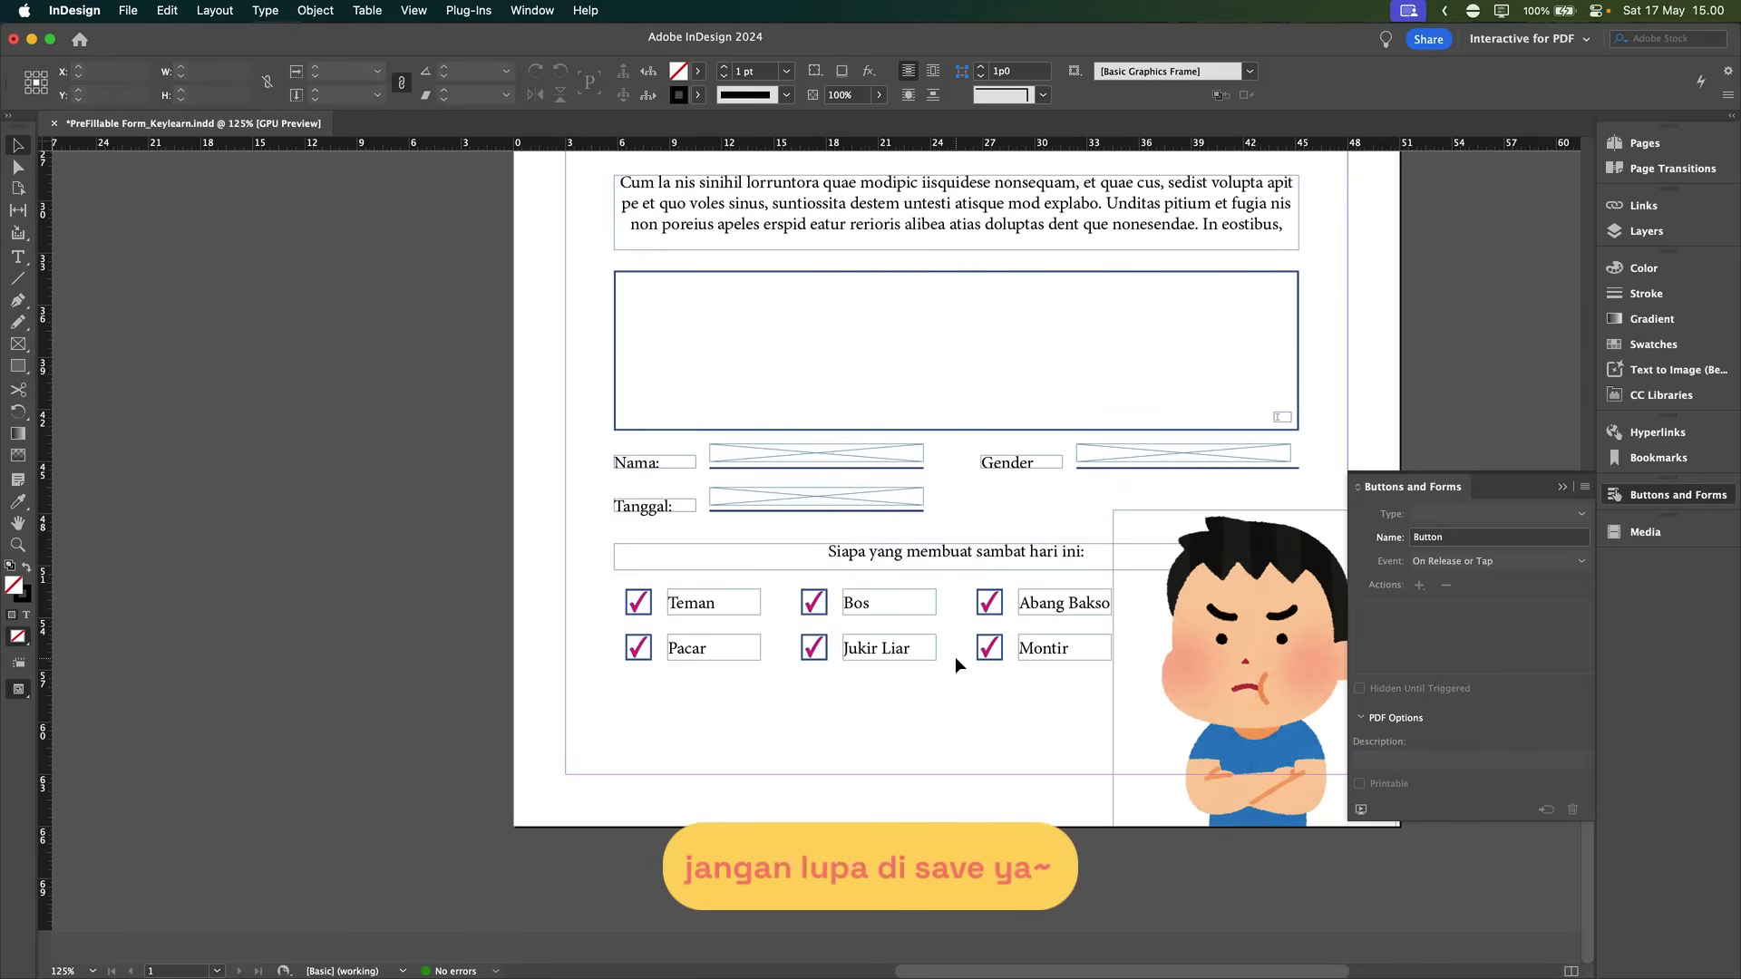
Step: Save the document as a new file named illable Form_Keylearn in the Fillable Form folder
{"action": "key", "text": "shift+super+s"}
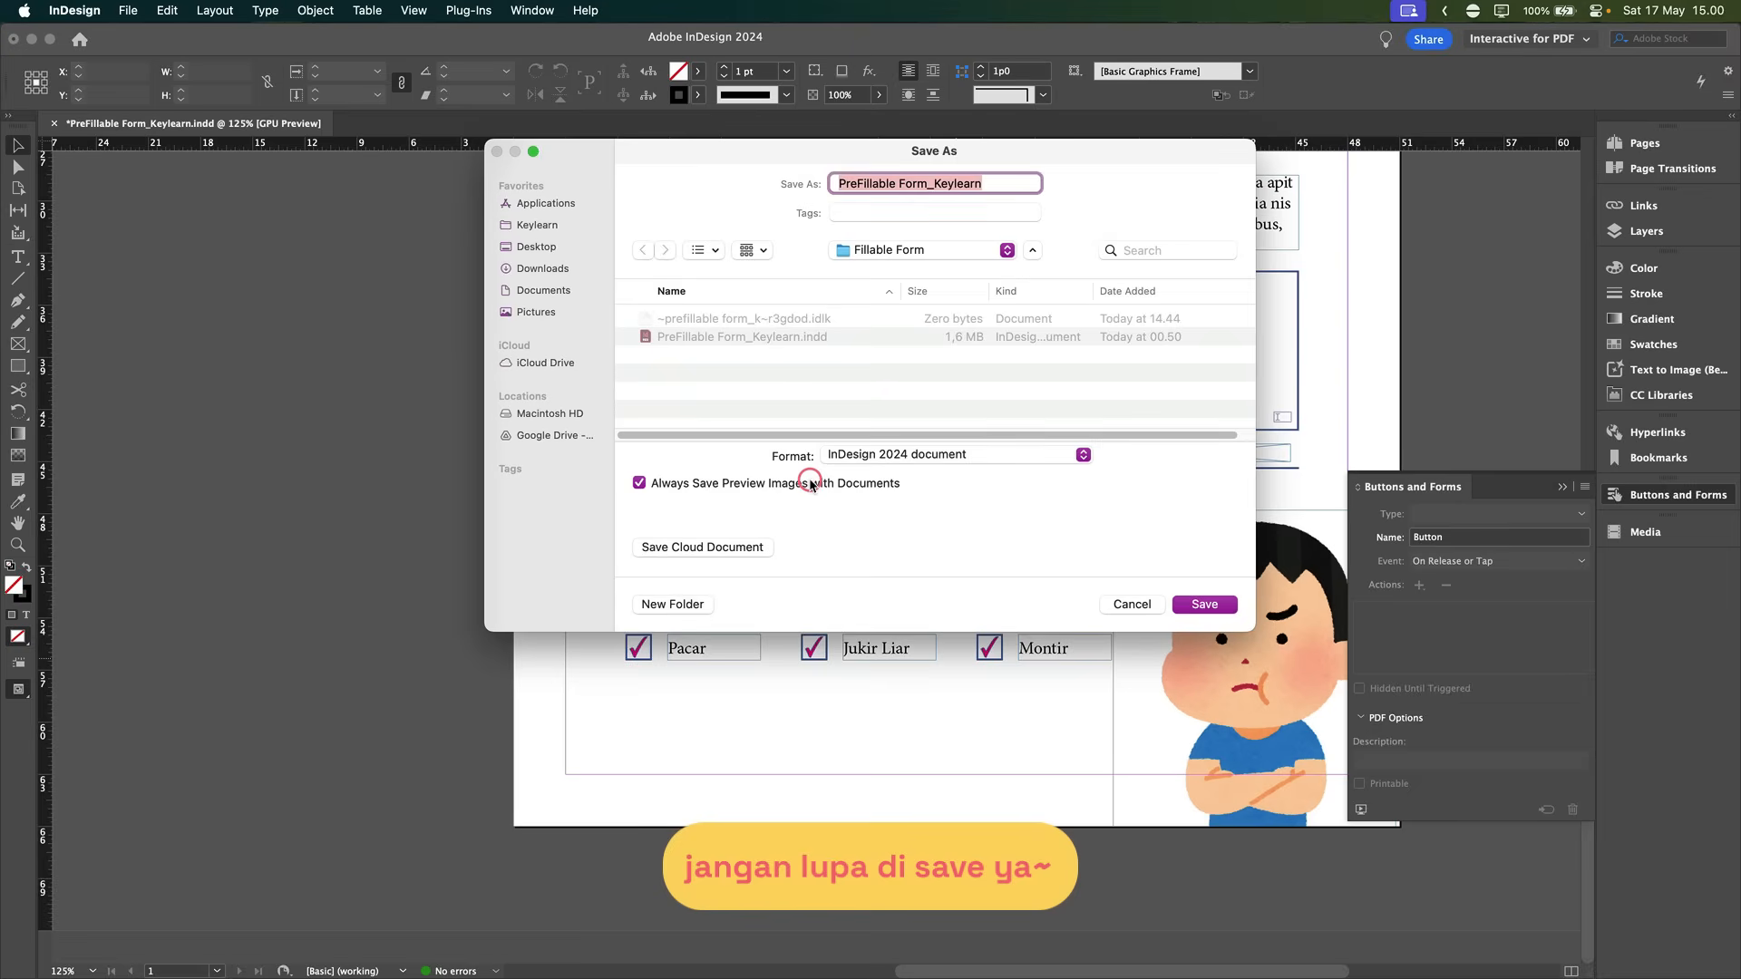
{"action": "key", "text": "Right"}
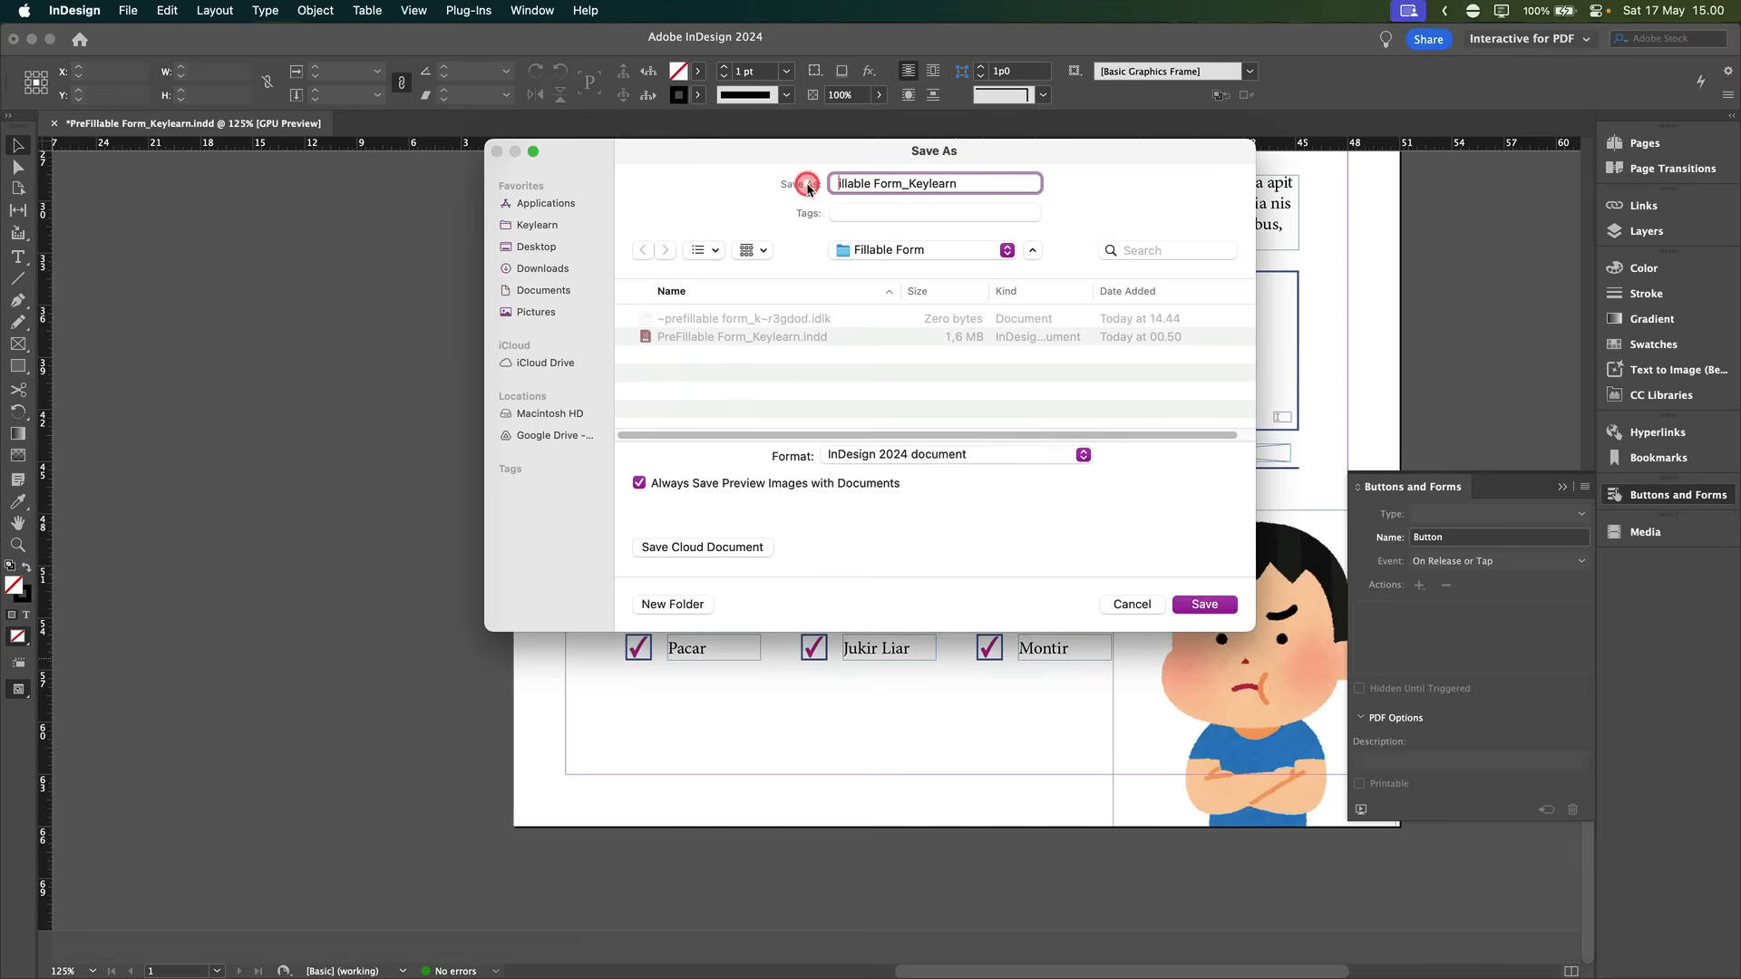
{"action": "key", "text": "Return"}
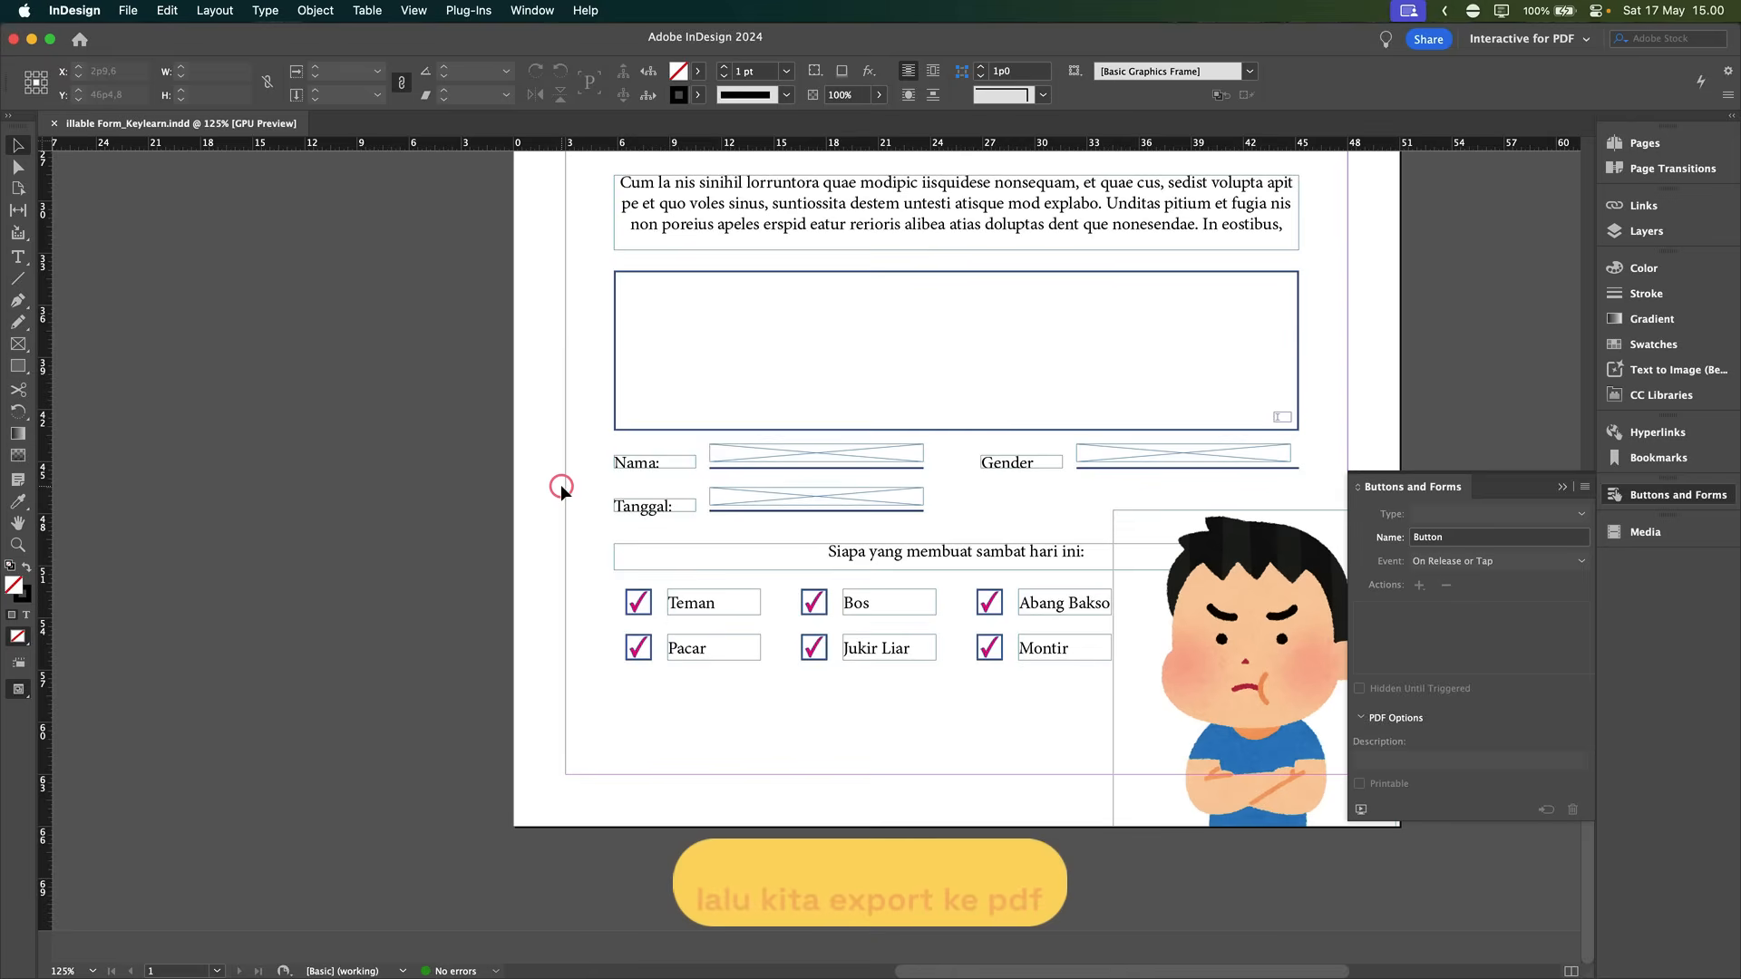
Step: Set up an export of the document in Adobe PDF (Interactive) format, keeping the document name and the Fillable Form folder
{"action": "key", "text": "super+e"}
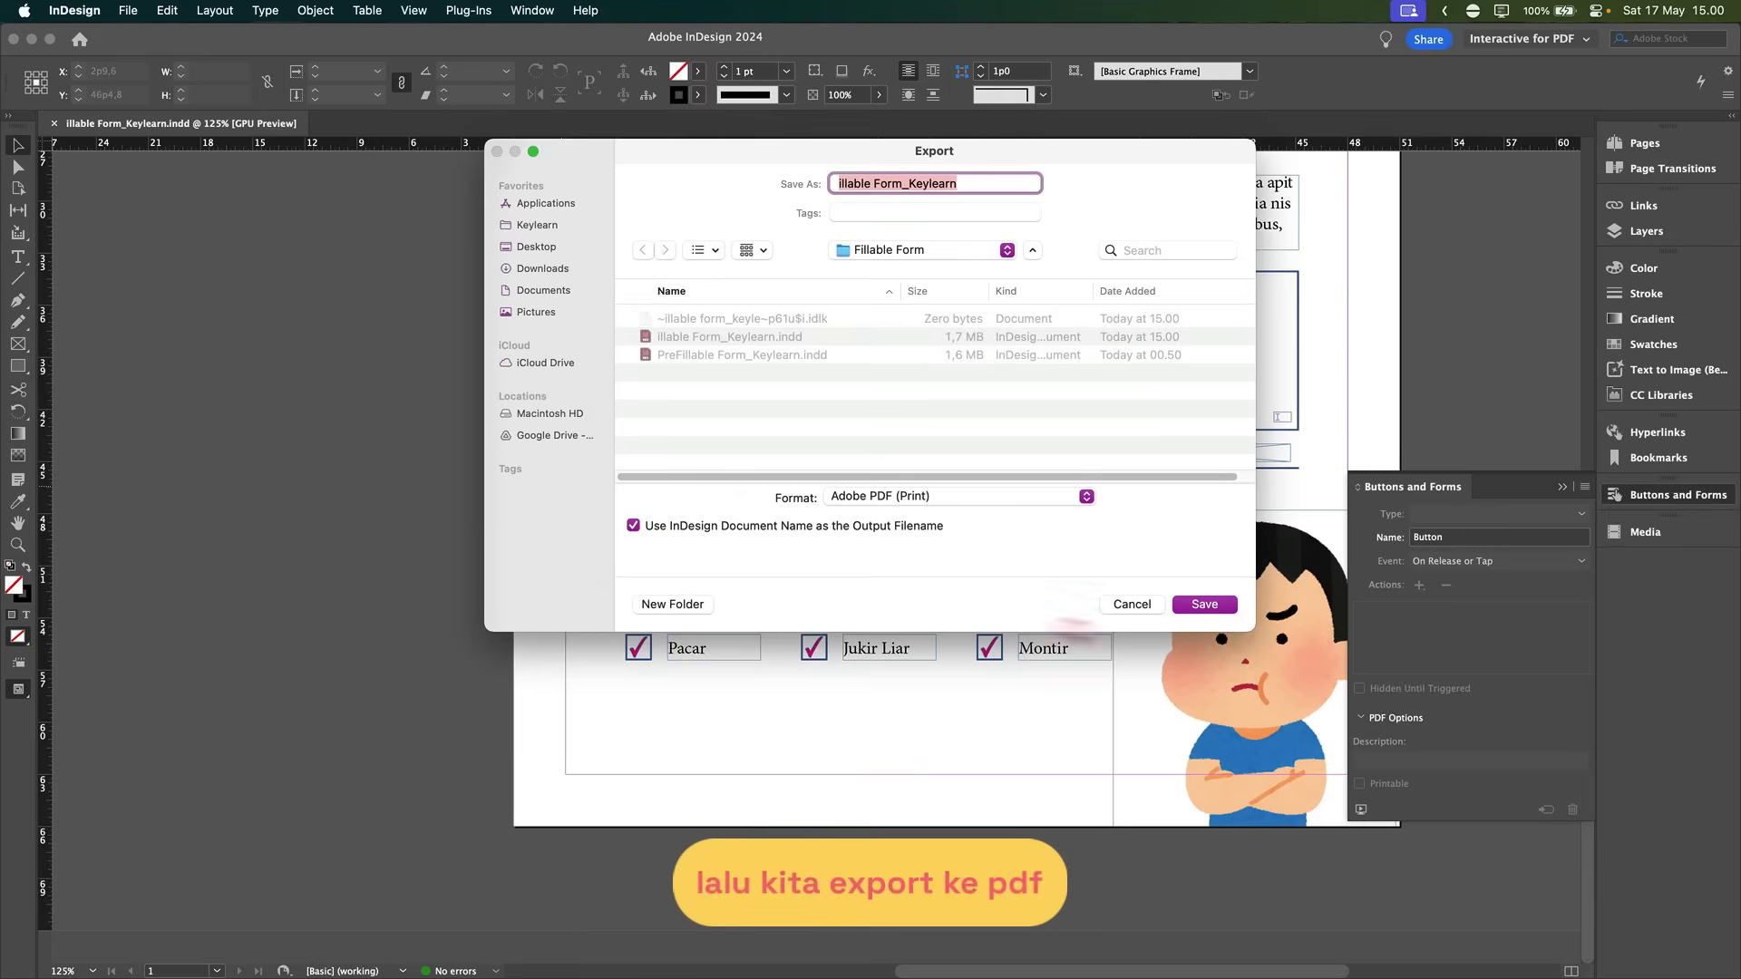
{"action": "left_click", "coordinate": [1129, 607]}
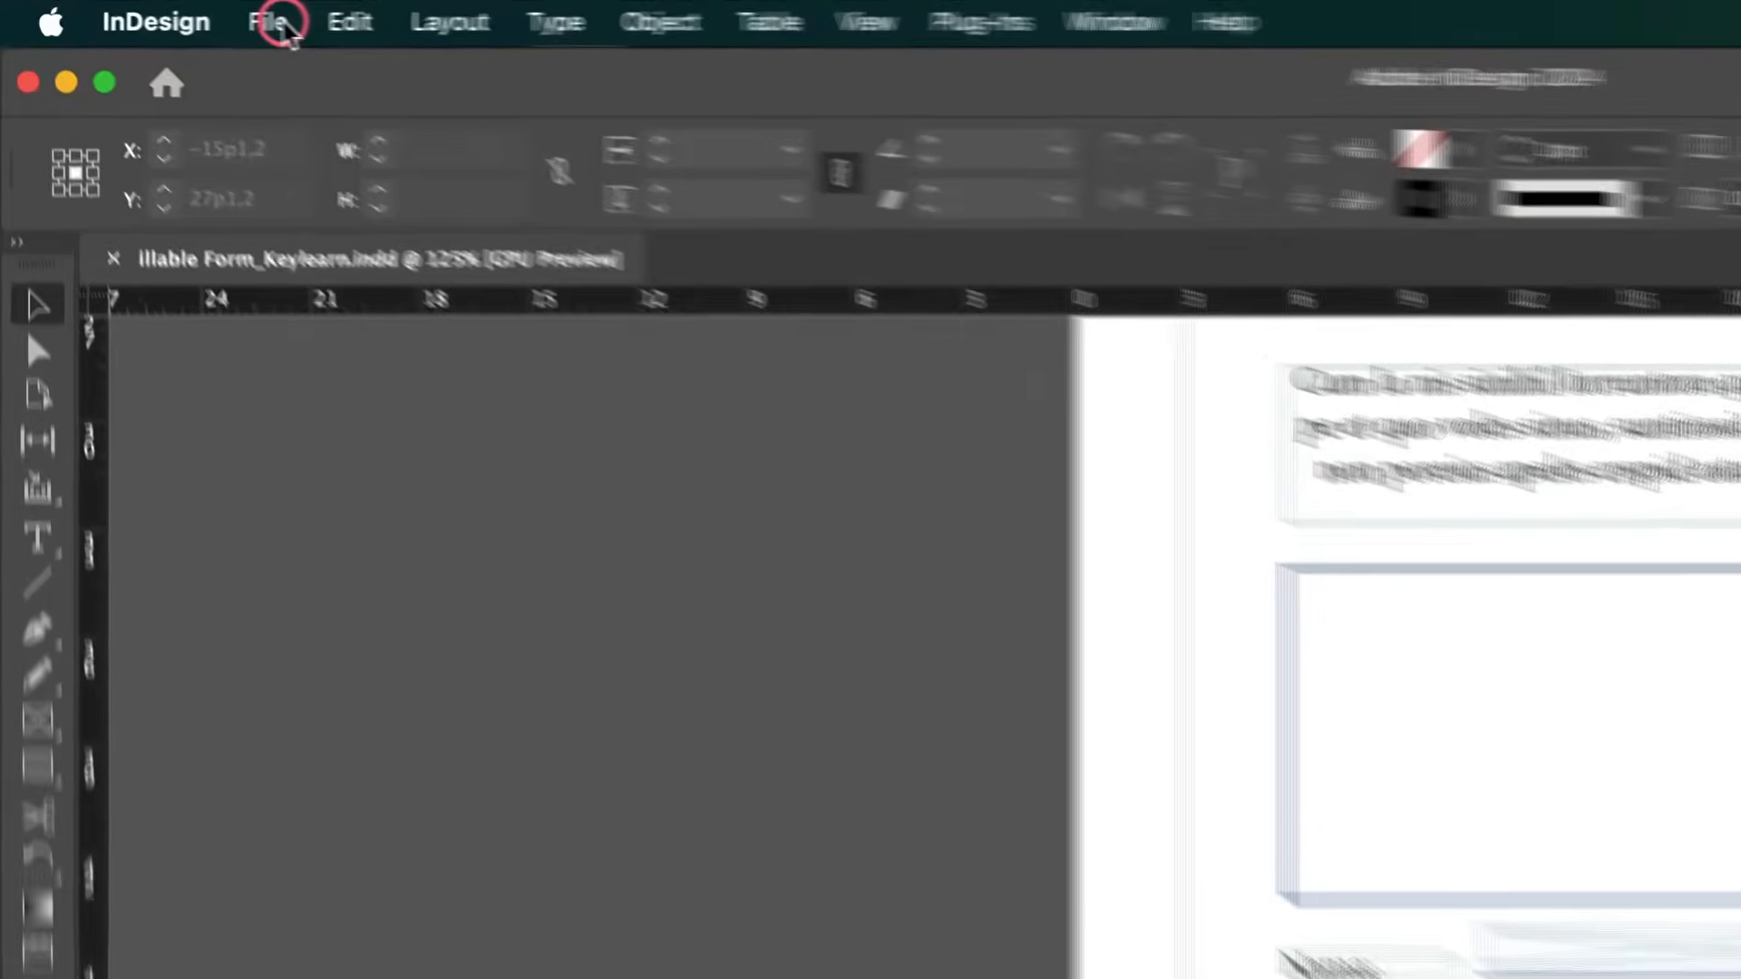
{"action": "left_click", "coordinate": [130, 11]}
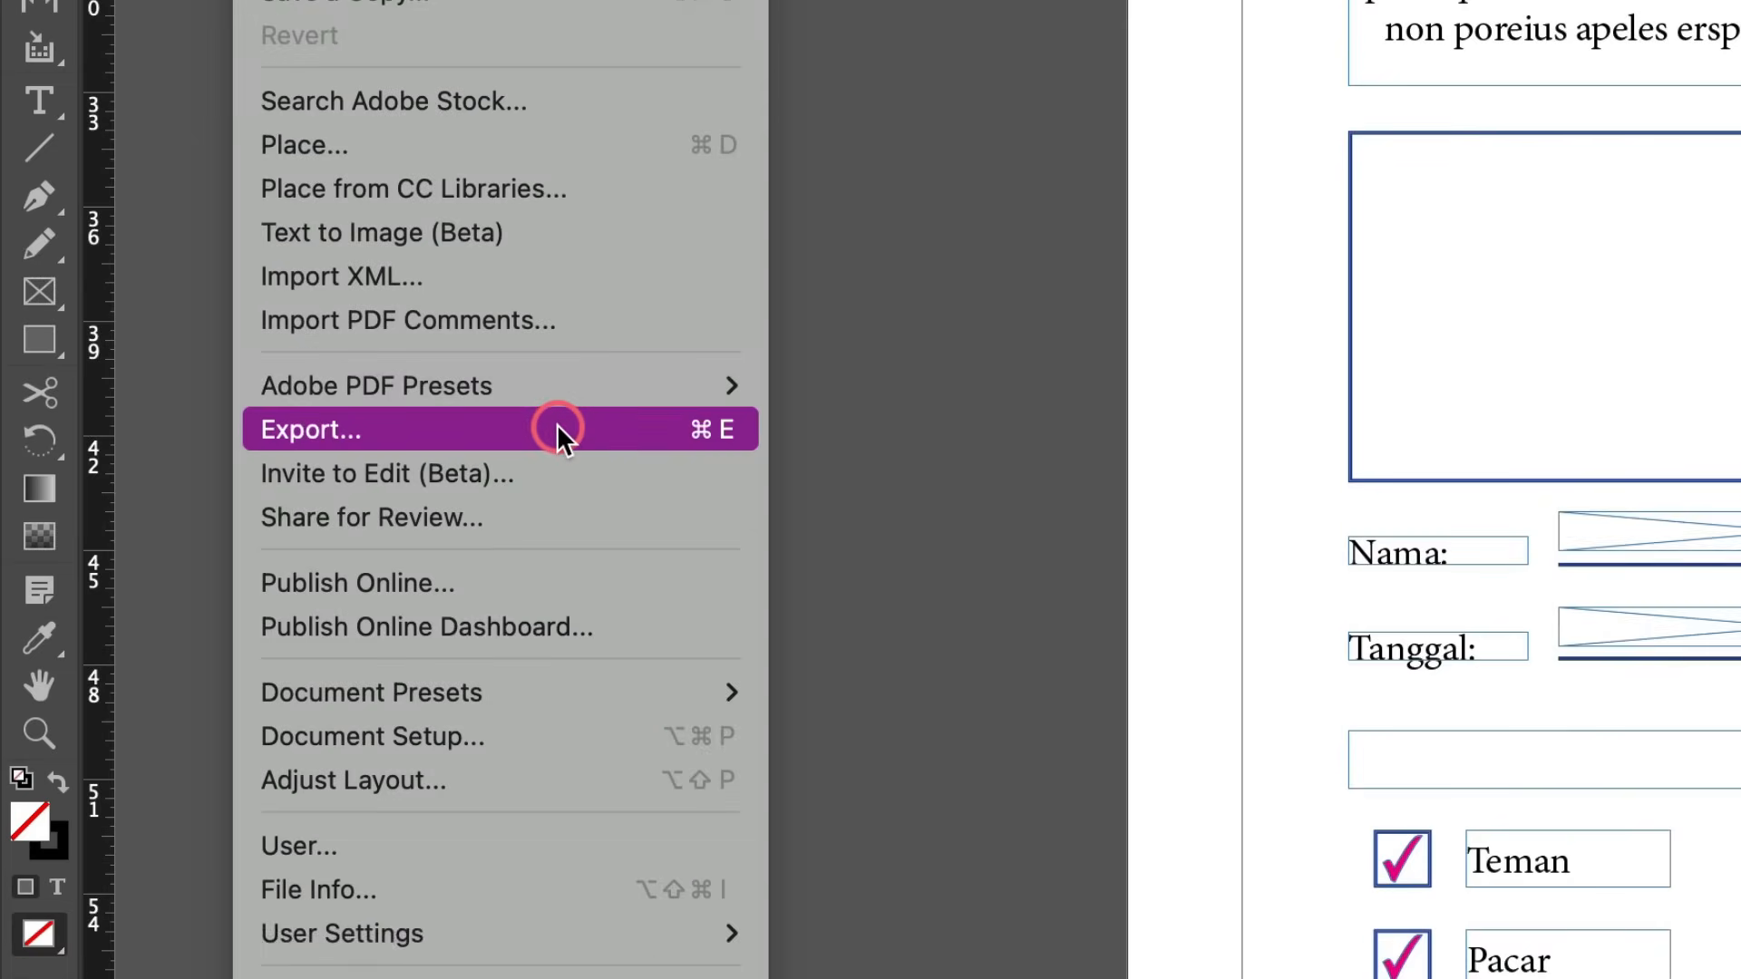
{"action": "left_click", "coordinate": [556, 896]}
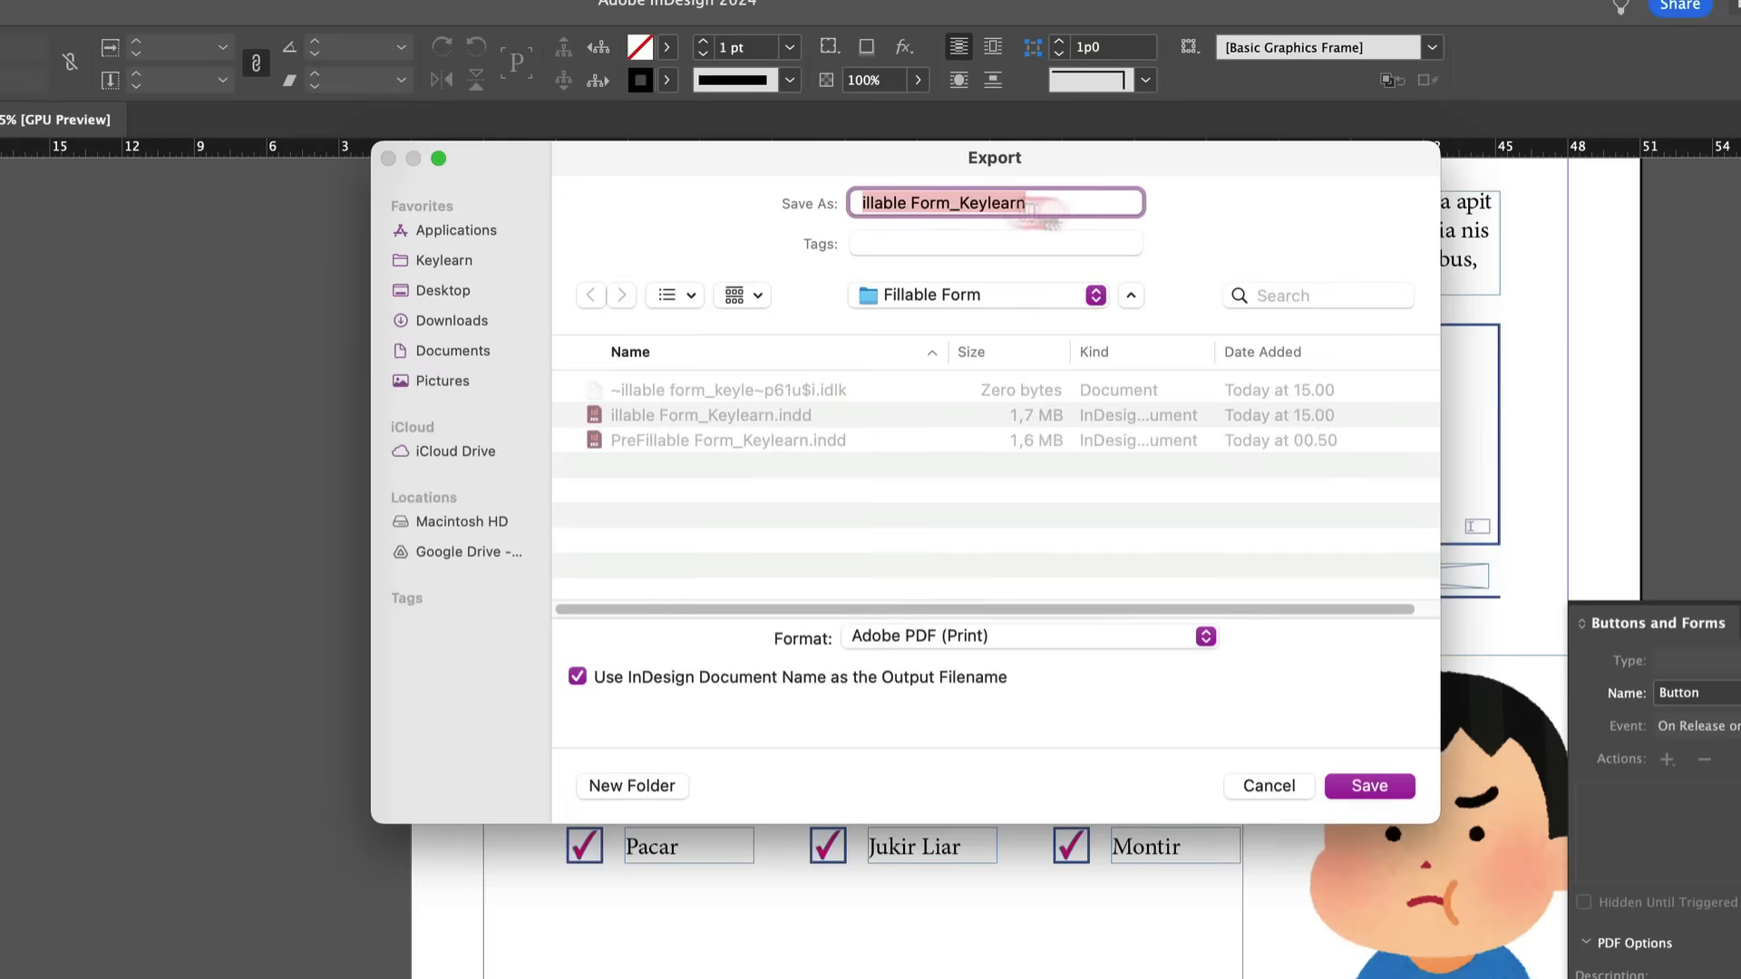
{"action": "left_click", "coordinate": [927, 634]}
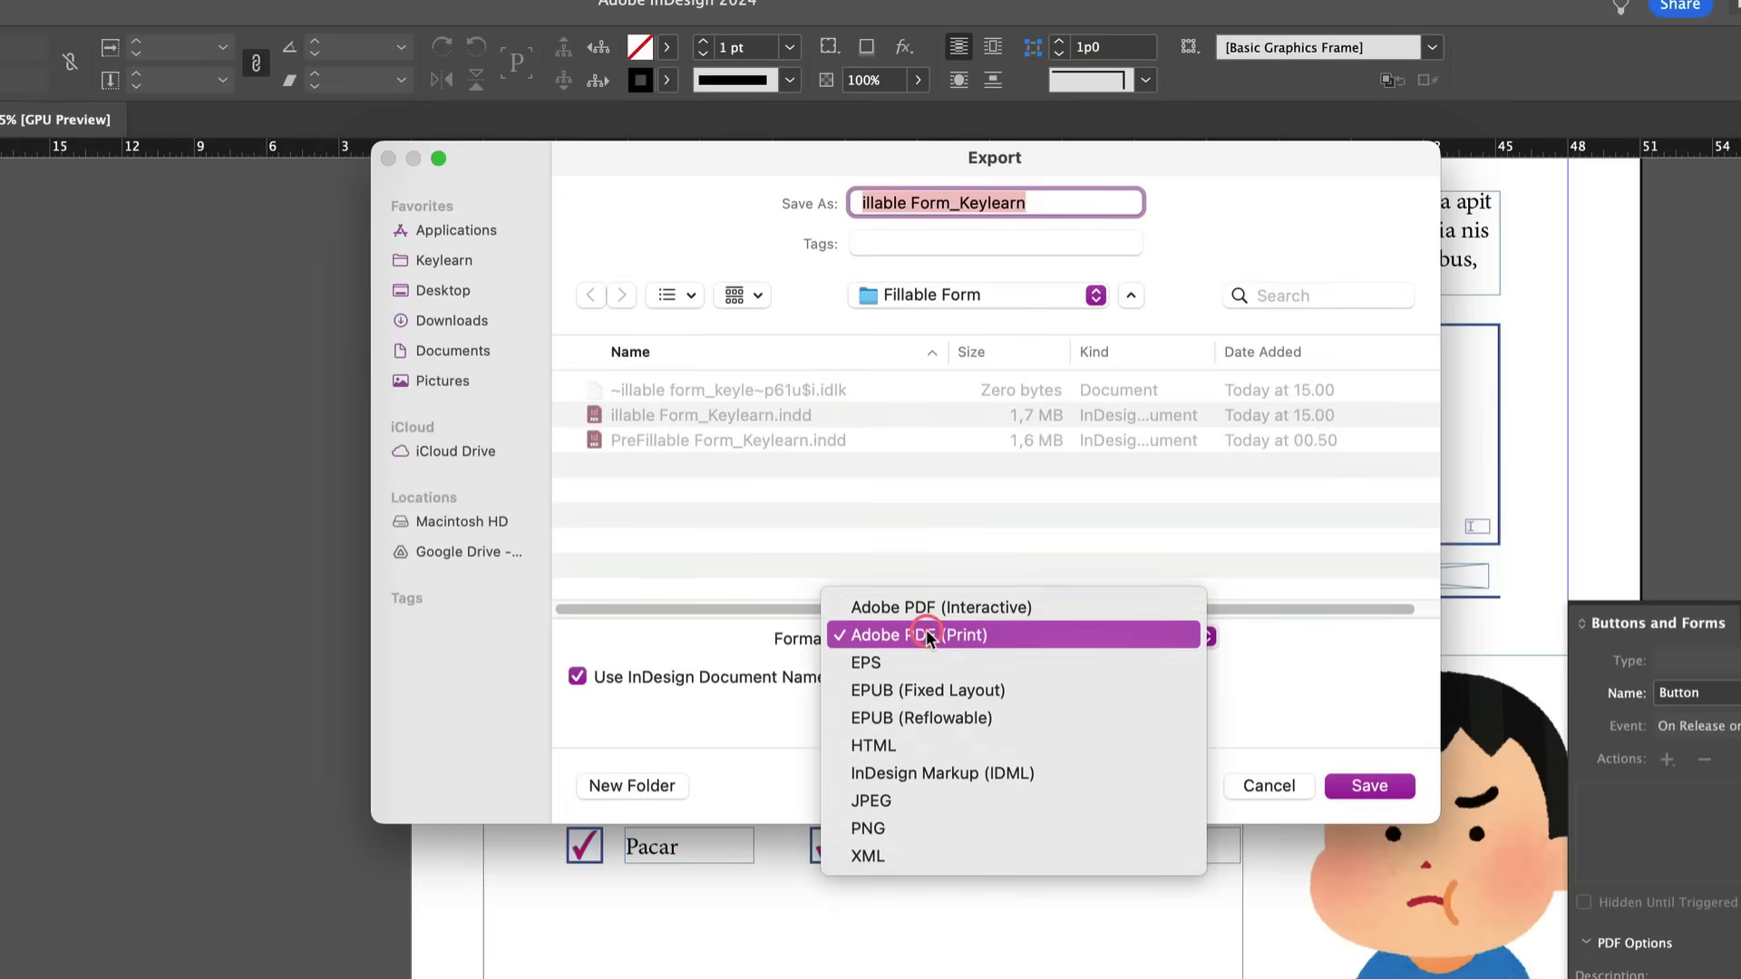
{"action": "left_click", "coordinate": [929, 616]}
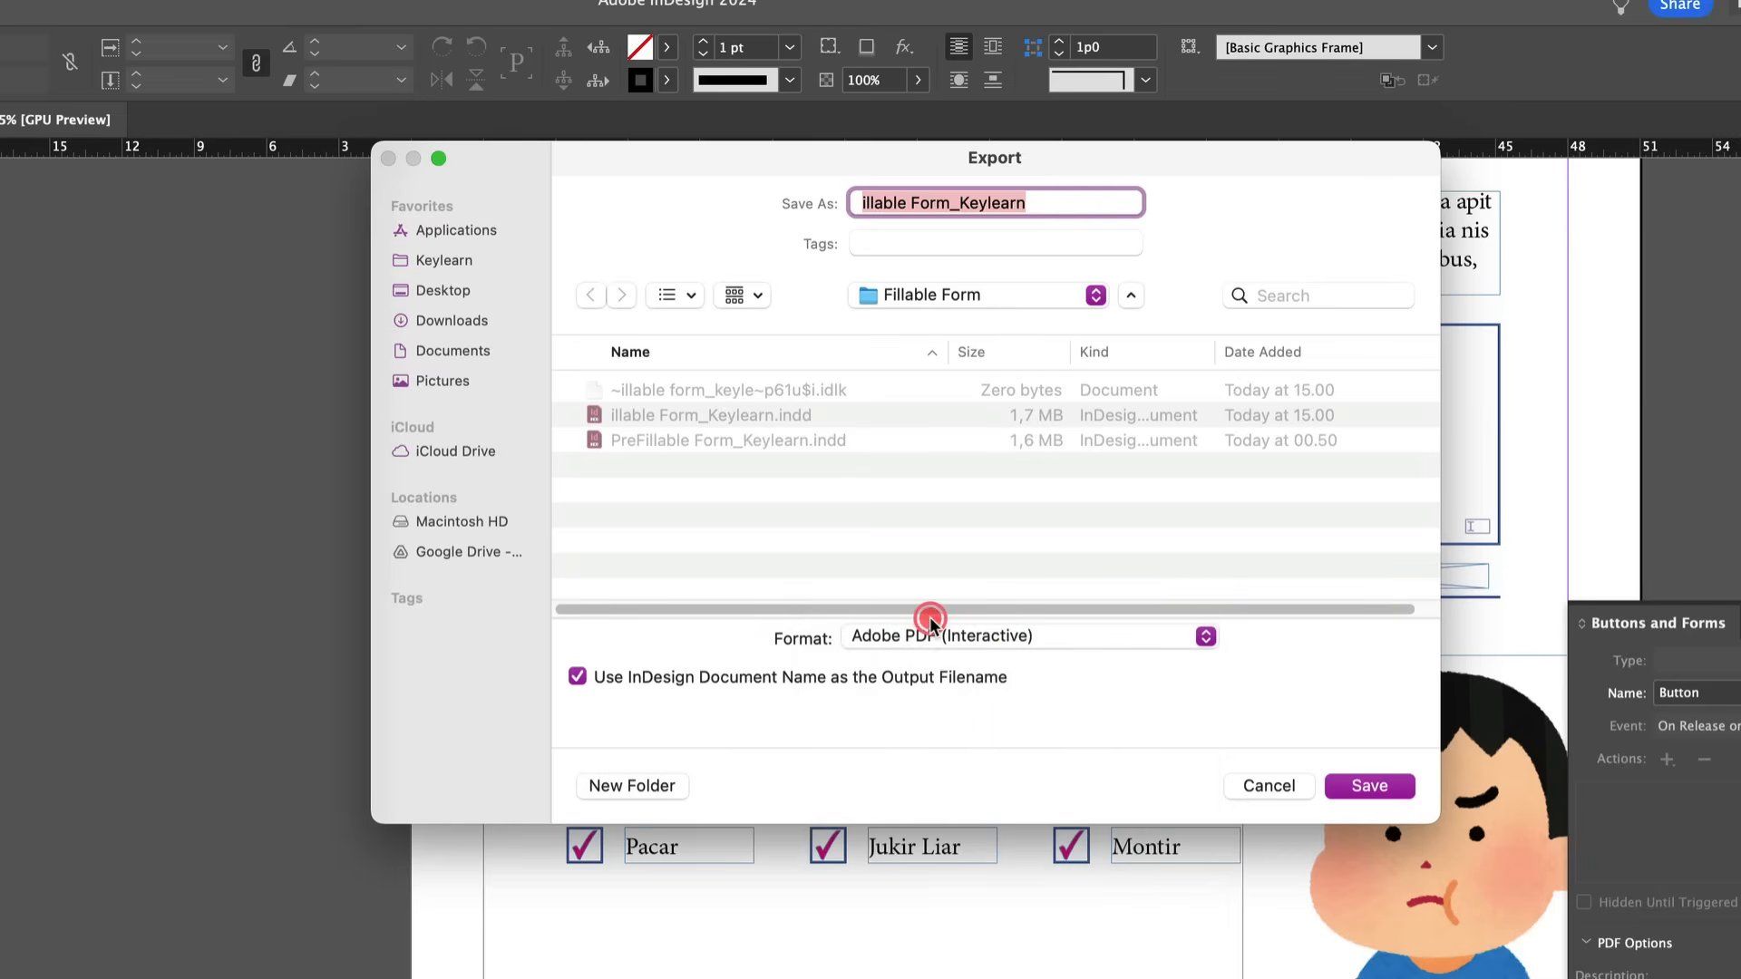
{"action": "left_click", "coordinate": [1358, 787]}
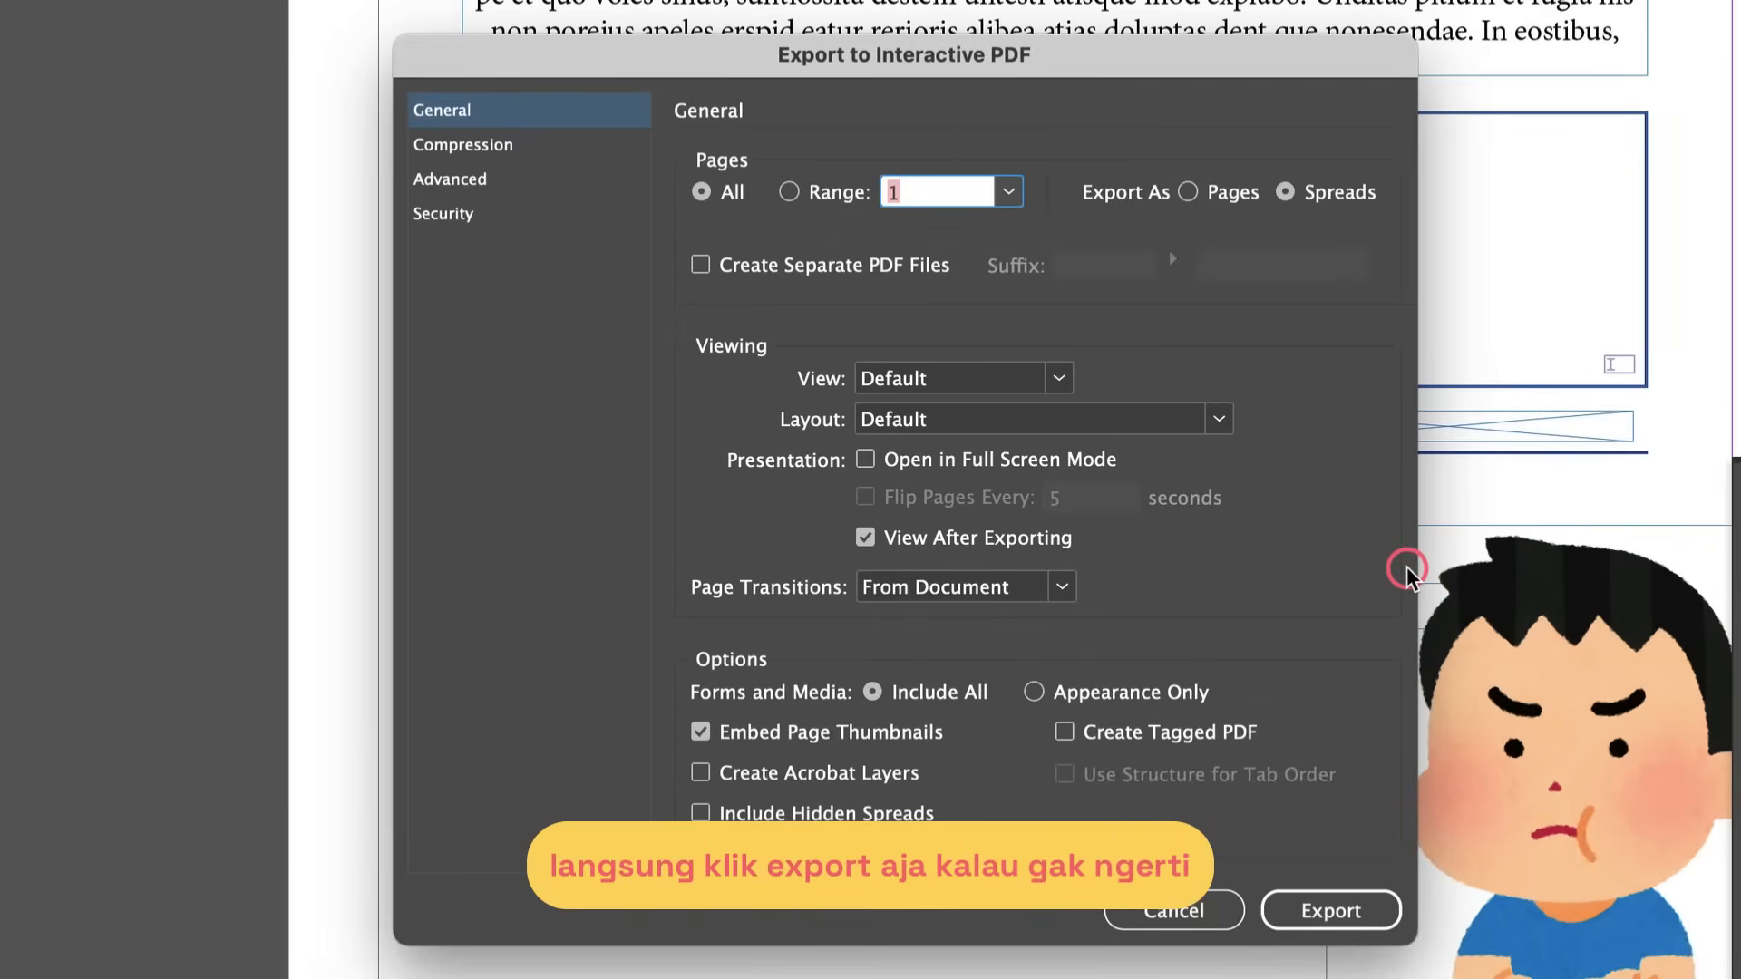
Step: Review the Compression, Advanced, Security and General export settings and export the interactive PDF, accepting the conversion of colors to RGB
{"action": "left_click", "coordinate": [465, 144]}
{"action": "left_click", "coordinate": [470, 179]}
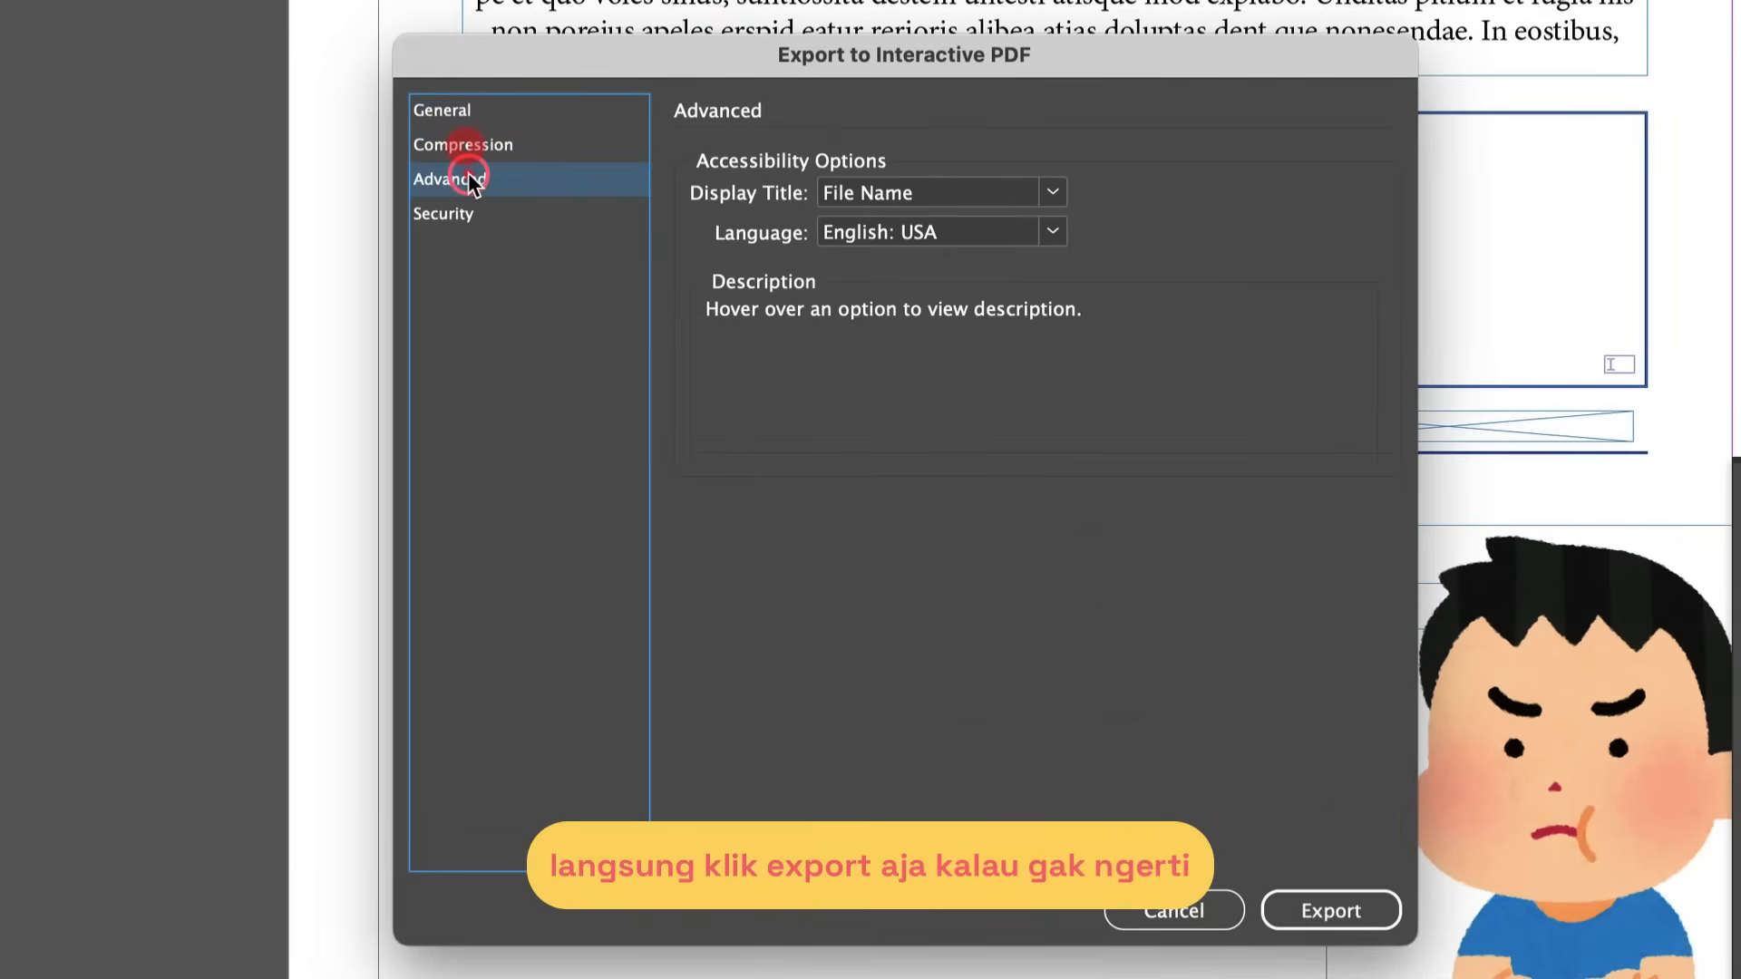
{"action": "left_click", "coordinate": [462, 211]}
{"action": "left_click", "coordinate": [467, 109]}
{"action": "left_click", "coordinate": [1316, 884]}
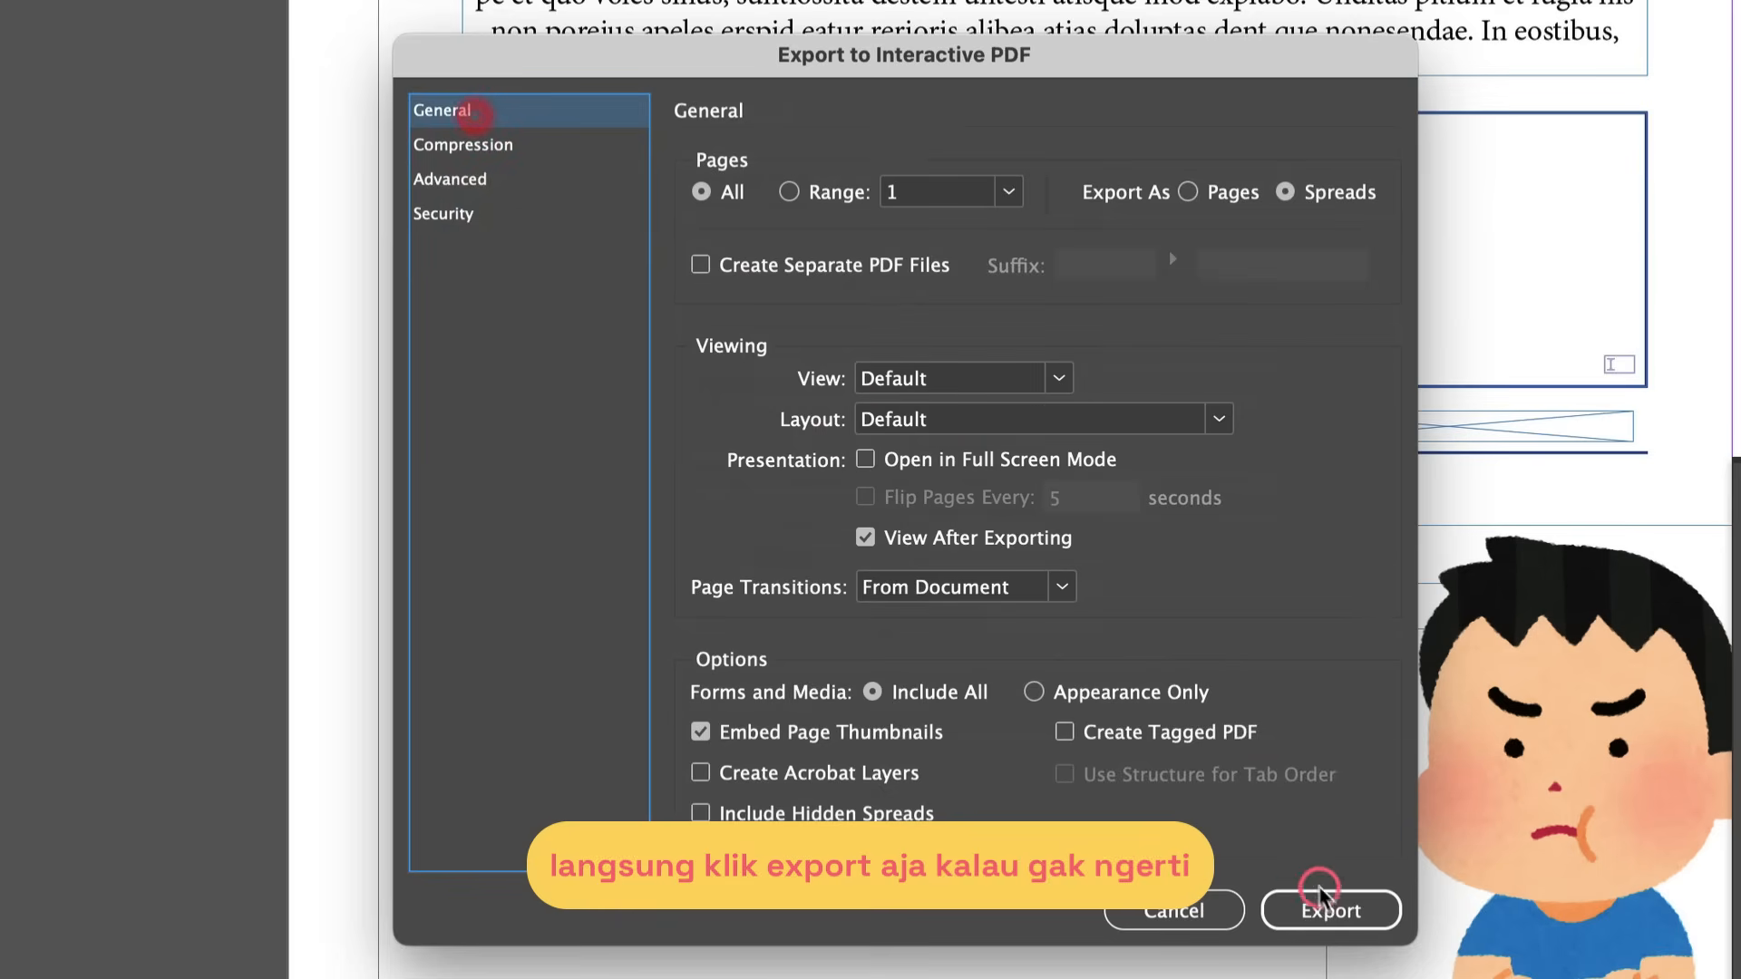
{"action": "left_click", "coordinate": [1331, 909]}
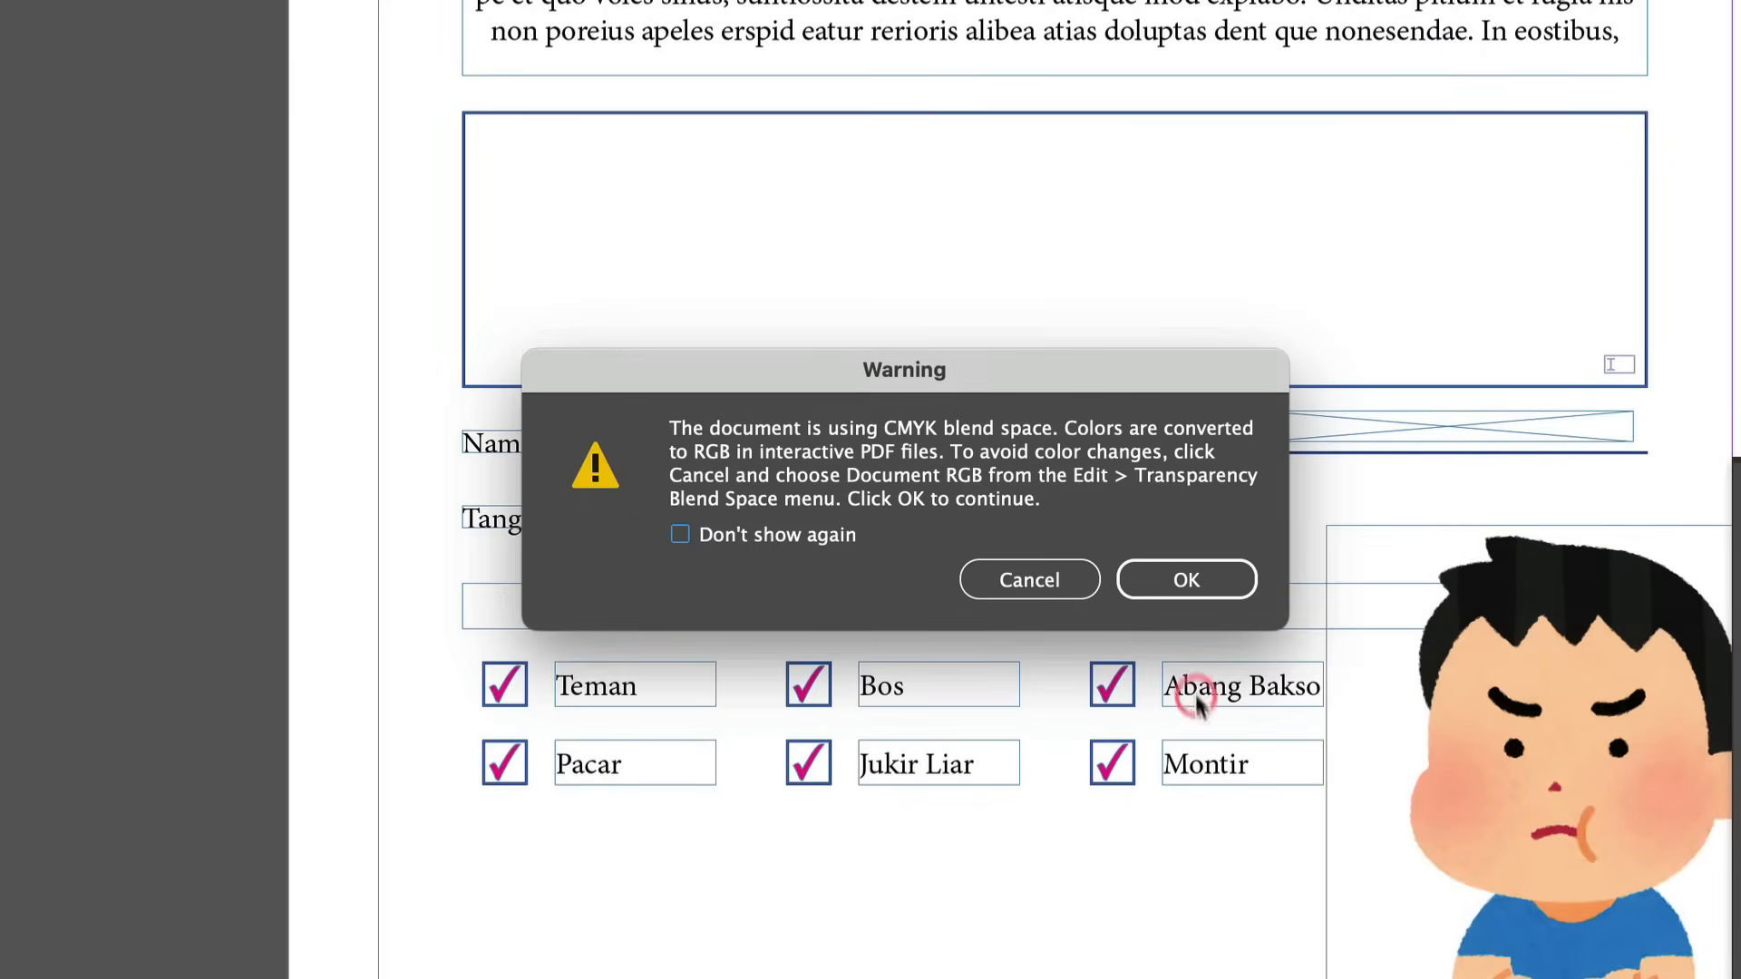
{"action": "left_click", "coordinate": [1186, 579]}
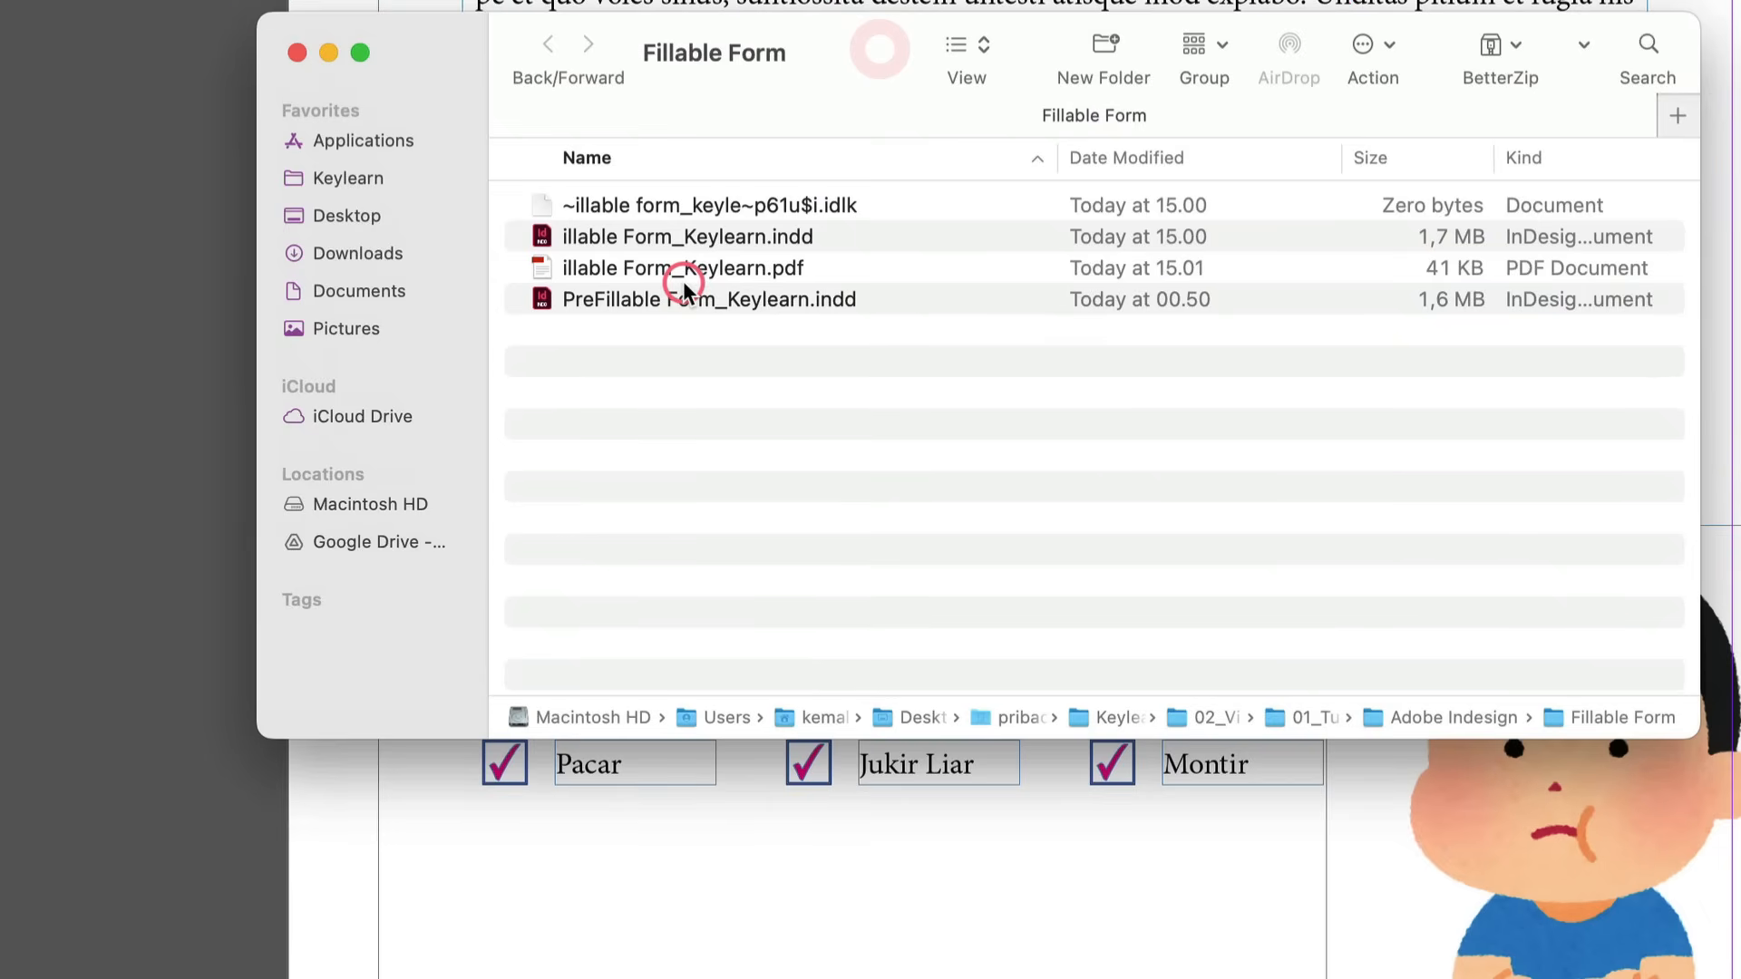
Step: Open the exported file illable Form_Keylearn.pdf from the Fillable Form folder in Adobe Acrobat
{"action": "left_click", "coordinate": [666, 272]}
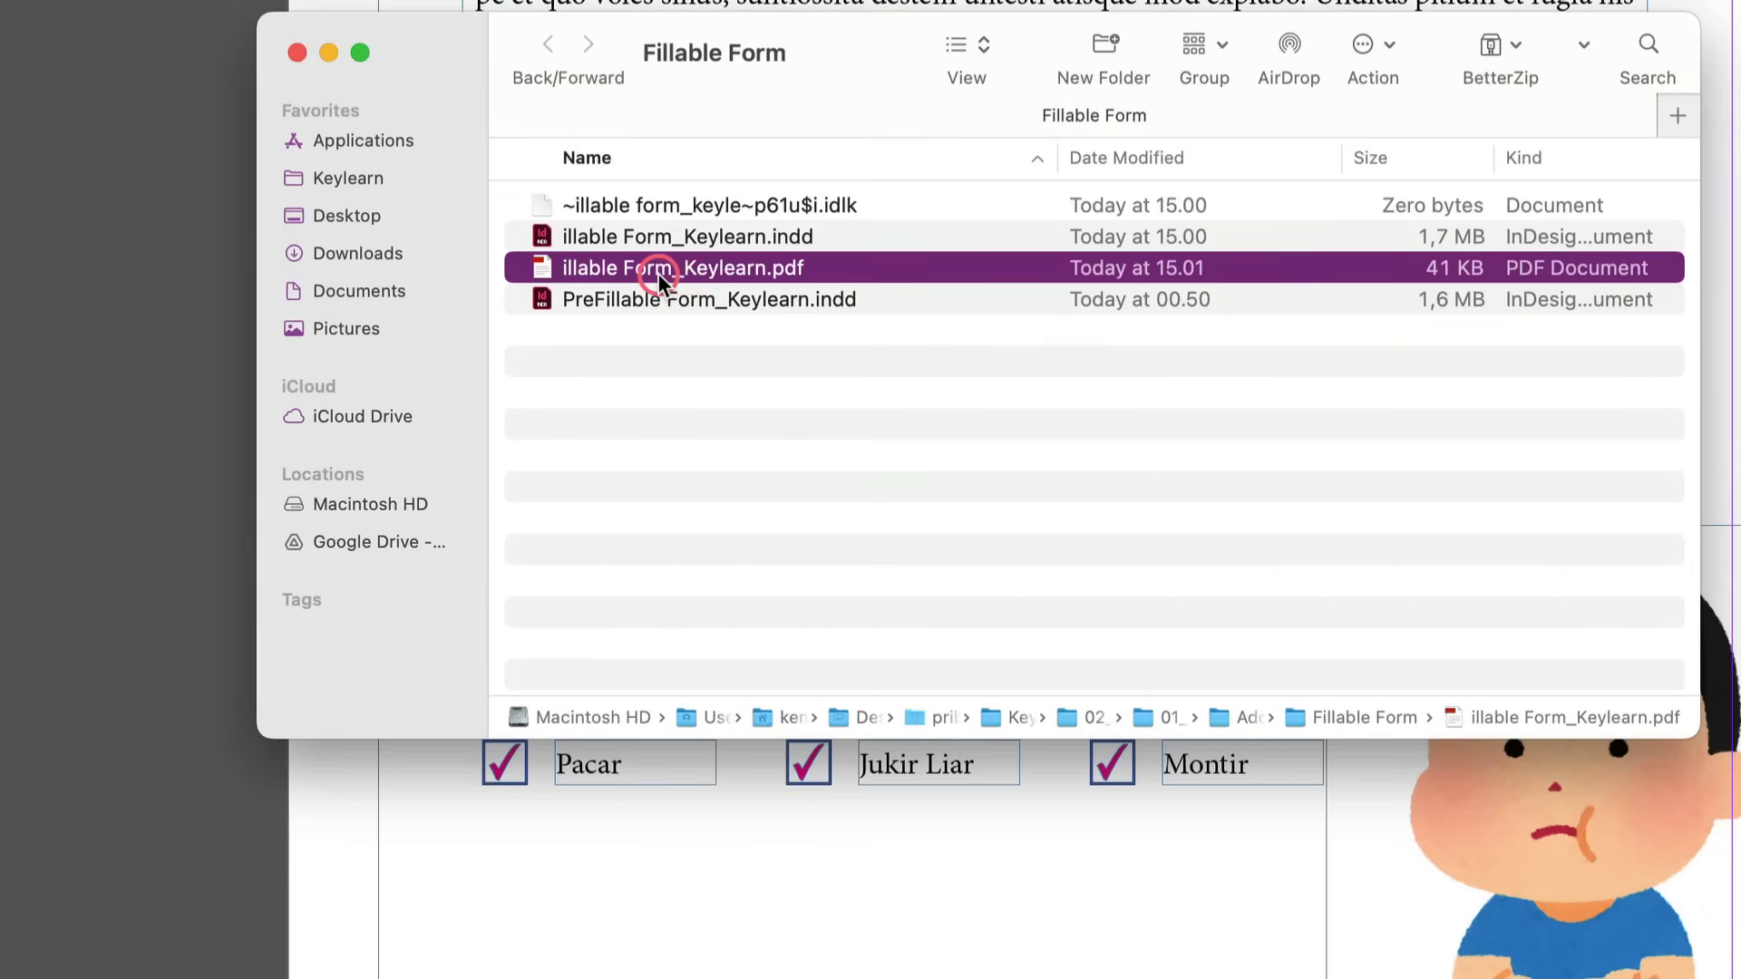
{"action": "right_click", "coordinate": [656, 274]}
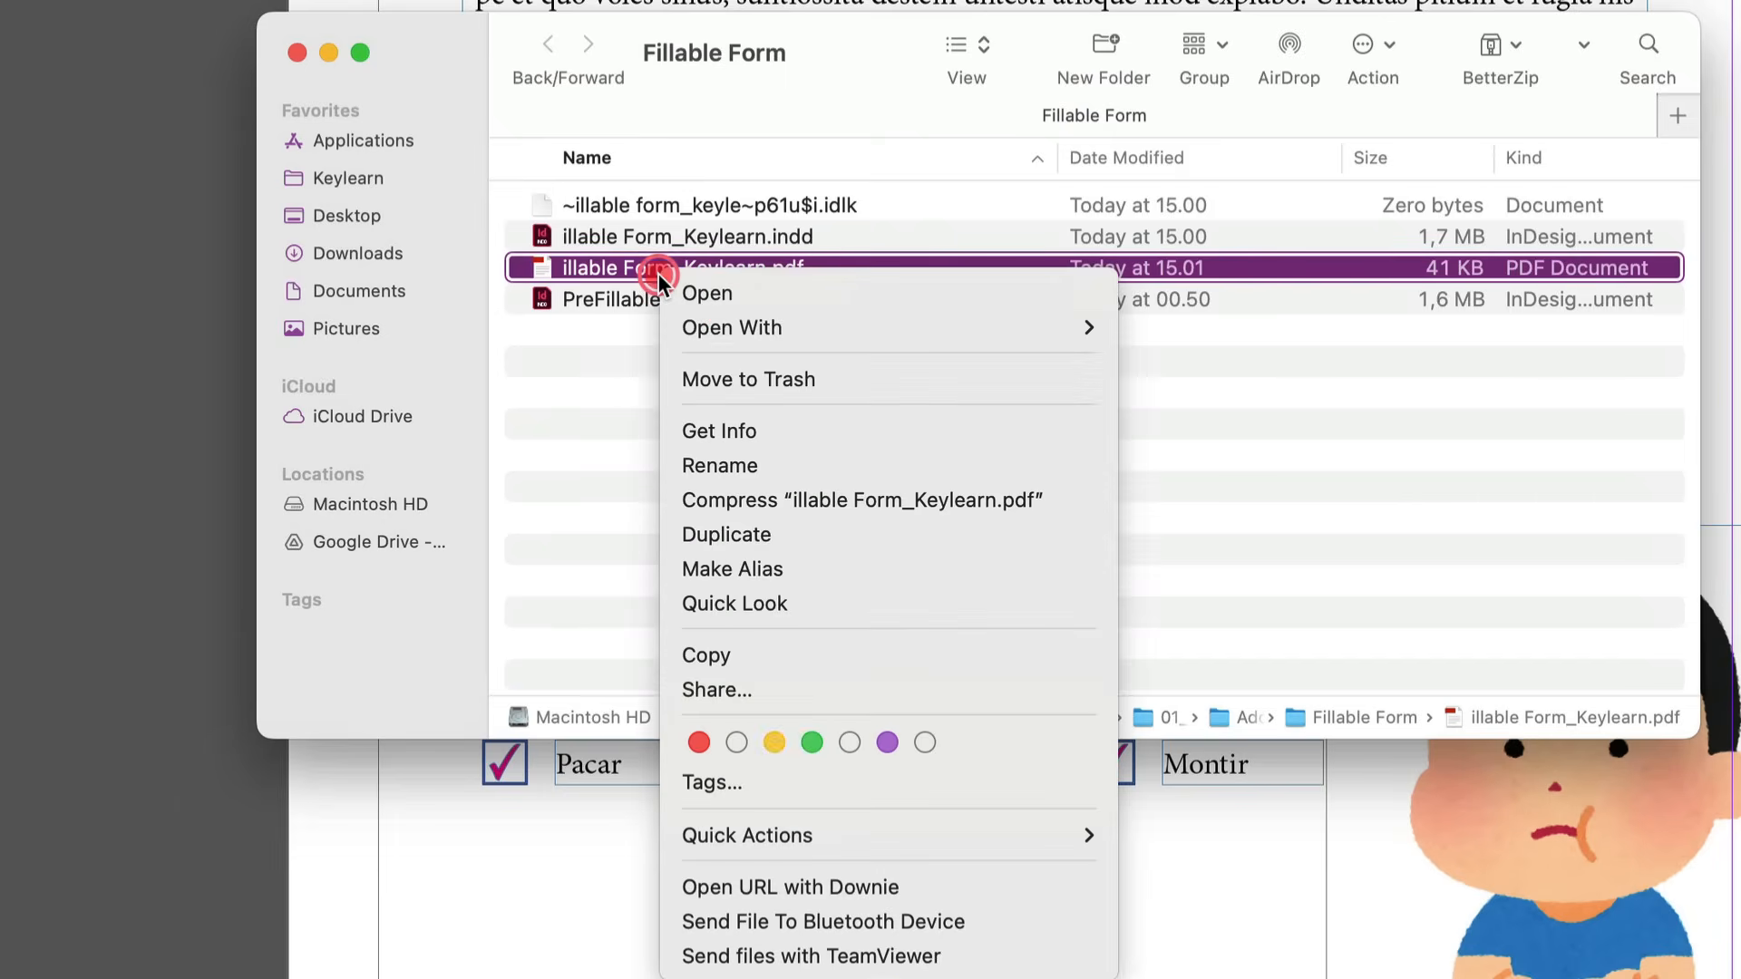
{"action": "left_click", "coordinate": [758, 322]}
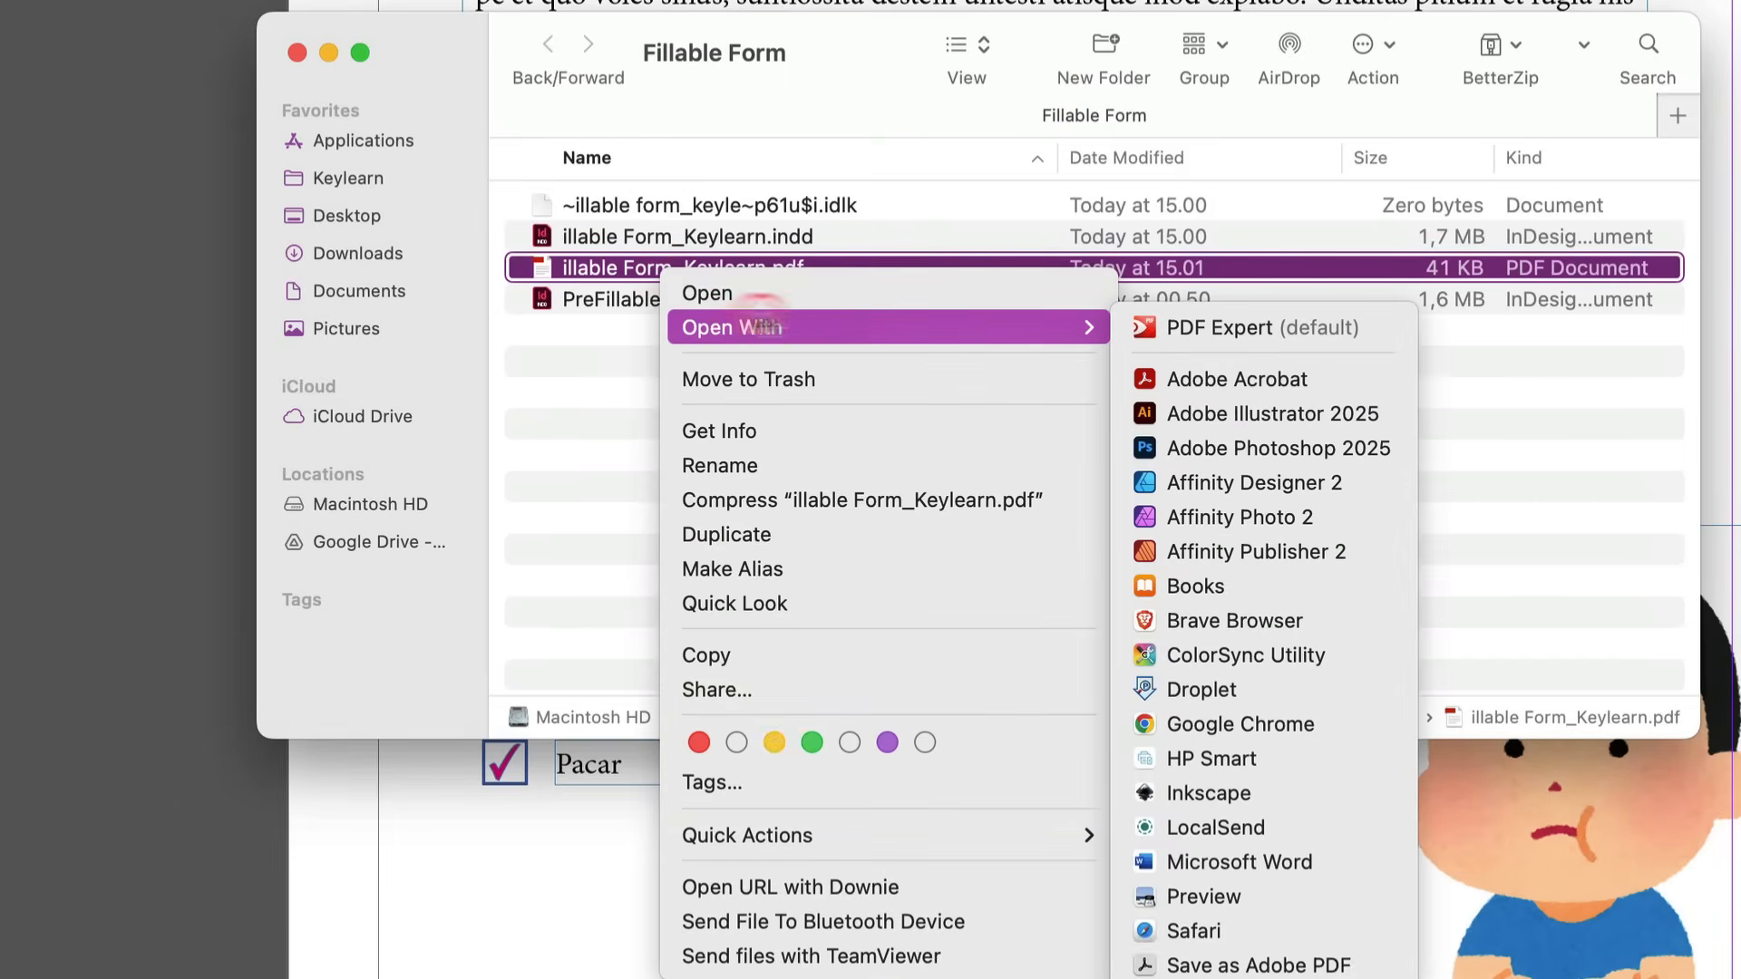
{"action": "left_click", "coordinate": [1195, 369]}
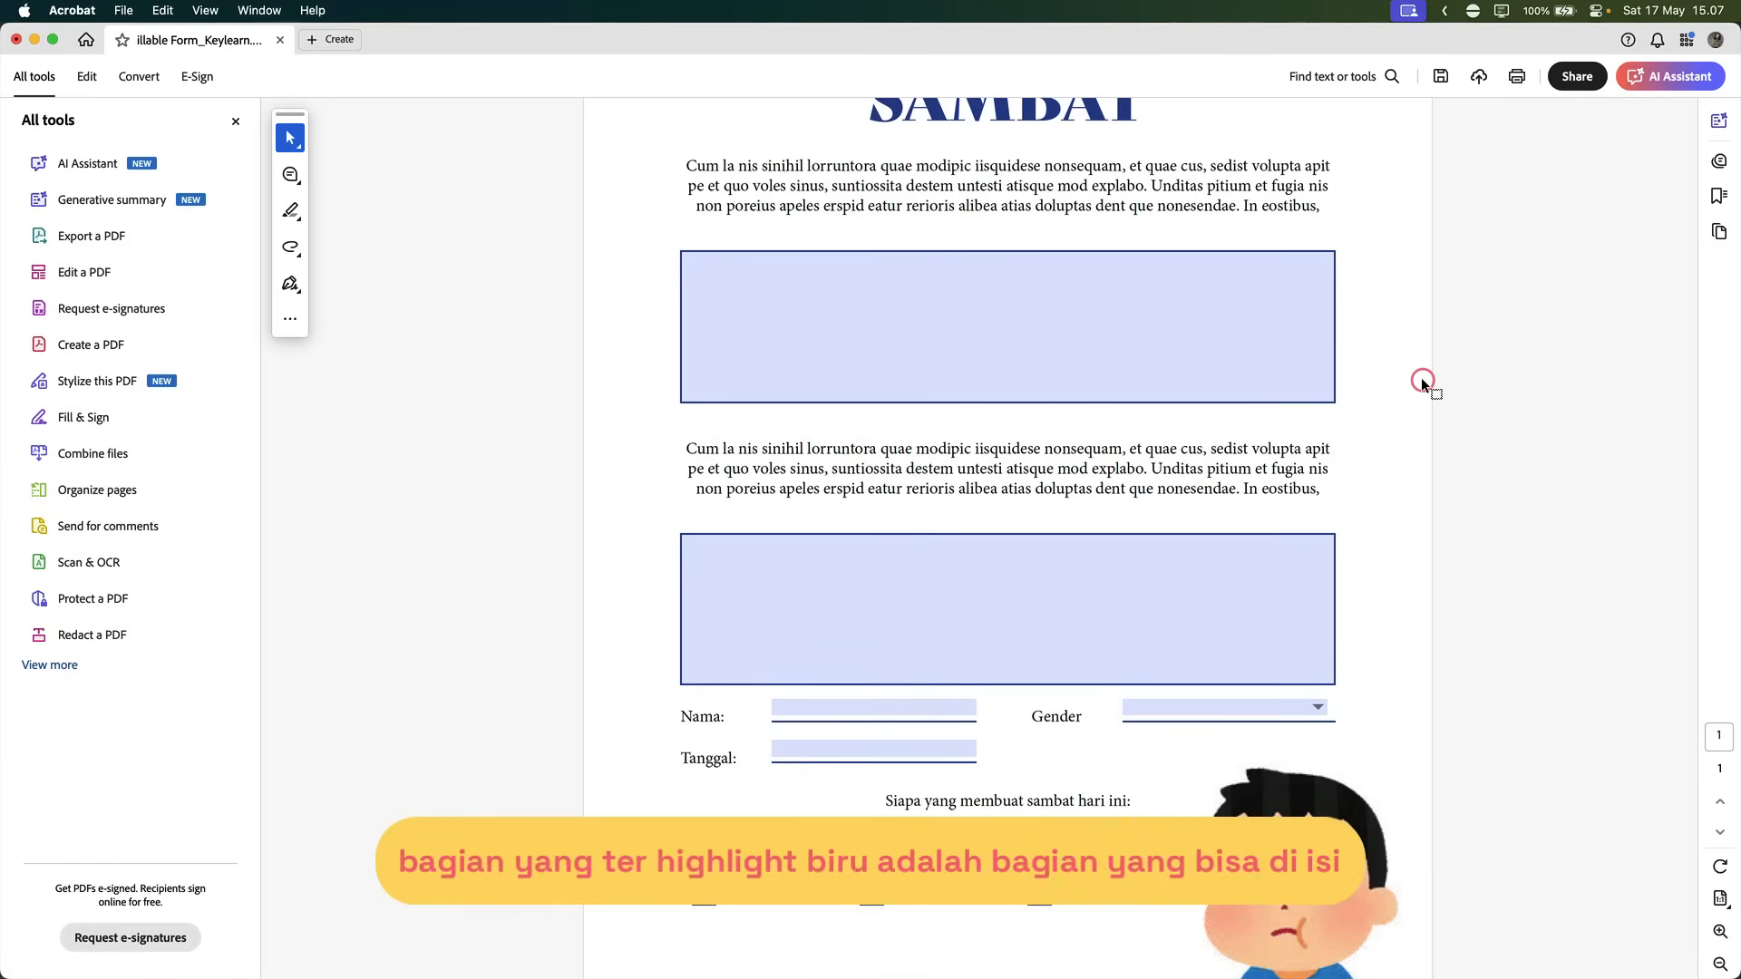
Step: Fill the upper large text box with "Aku hari ini sambat karena ayam," and the lower one with "ayamnya tiba-tiba jadi pedas"
{"action": "left_click", "coordinate": [1154, 330]}
{"action": "type", "text": "Aku hari ini sambat karena ayam,"}
{"action": "left_click", "coordinate": [1080, 624]}
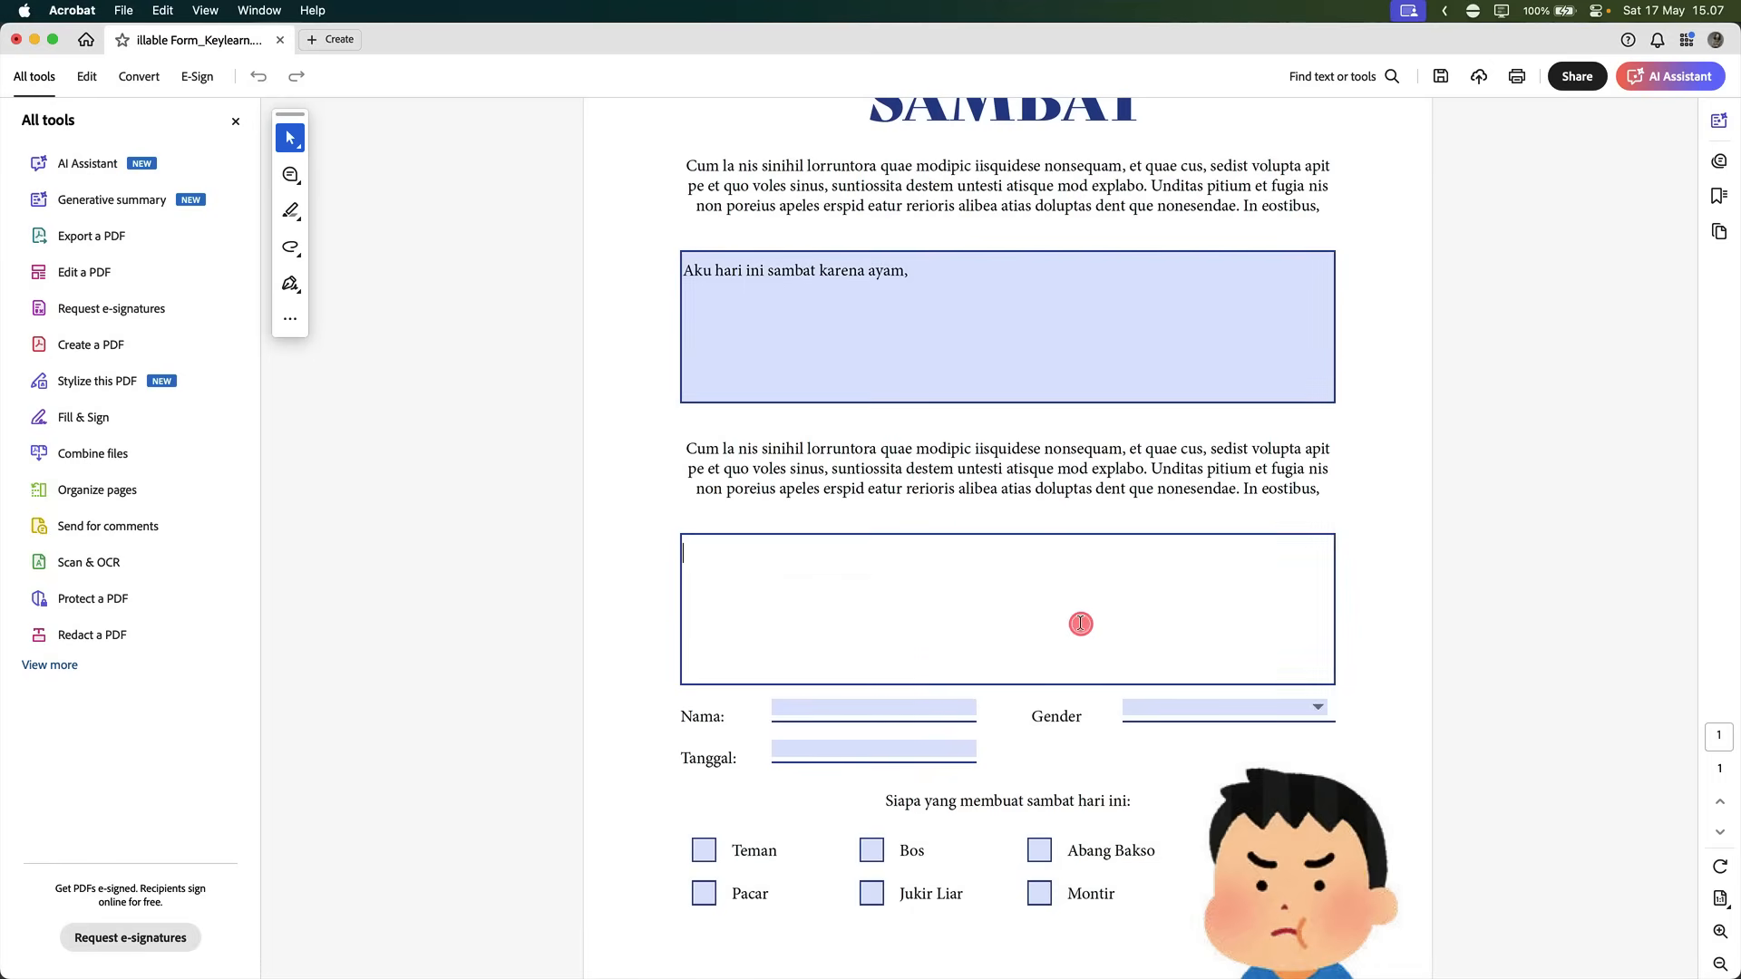
{"action": "type", "text": "ayamnya tiba-tiba jadi pedas"}
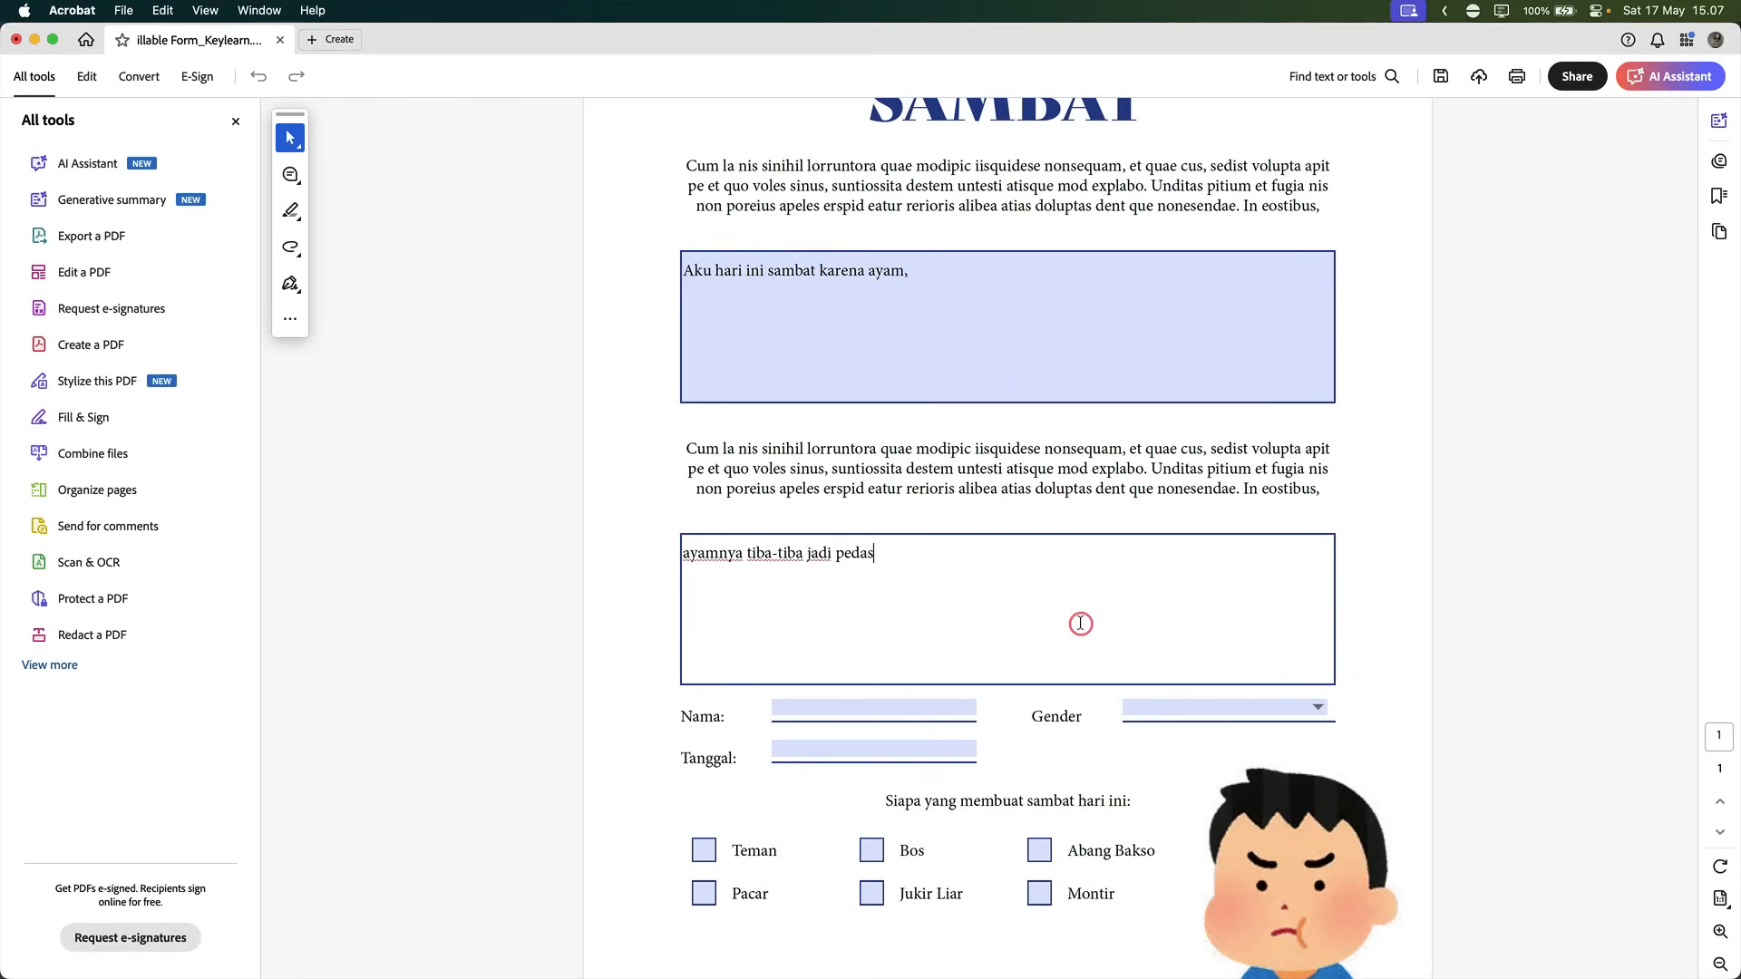
Step: Fill in the Nama field with Keylearn and the Tanggal field with 12 Mei
{"action": "left_click", "coordinate": [943, 713]}
{"action": "type", "text": "Keylearn"}
{"action": "left_click", "coordinate": [915, 750]}
{"action": "type", "text": "12 Mei"}
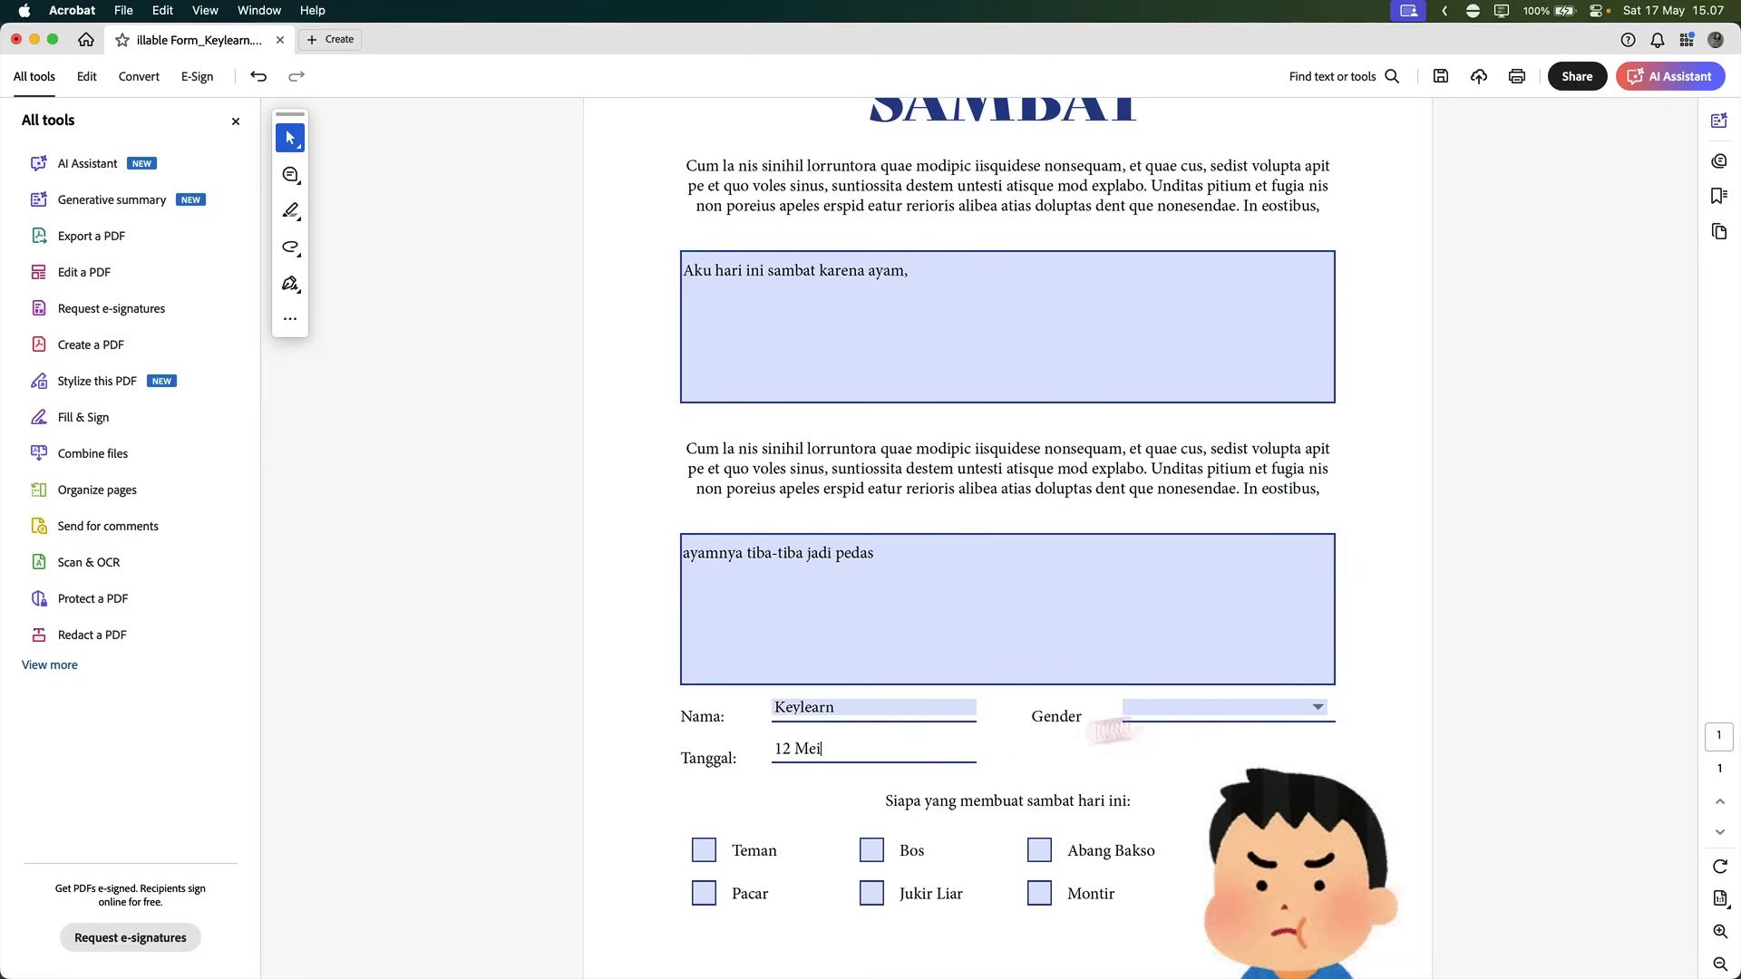
Step: Choose Laki-Laki as the Gender in the form
{"action": "left_click", "coordinate": [1206, 709]}
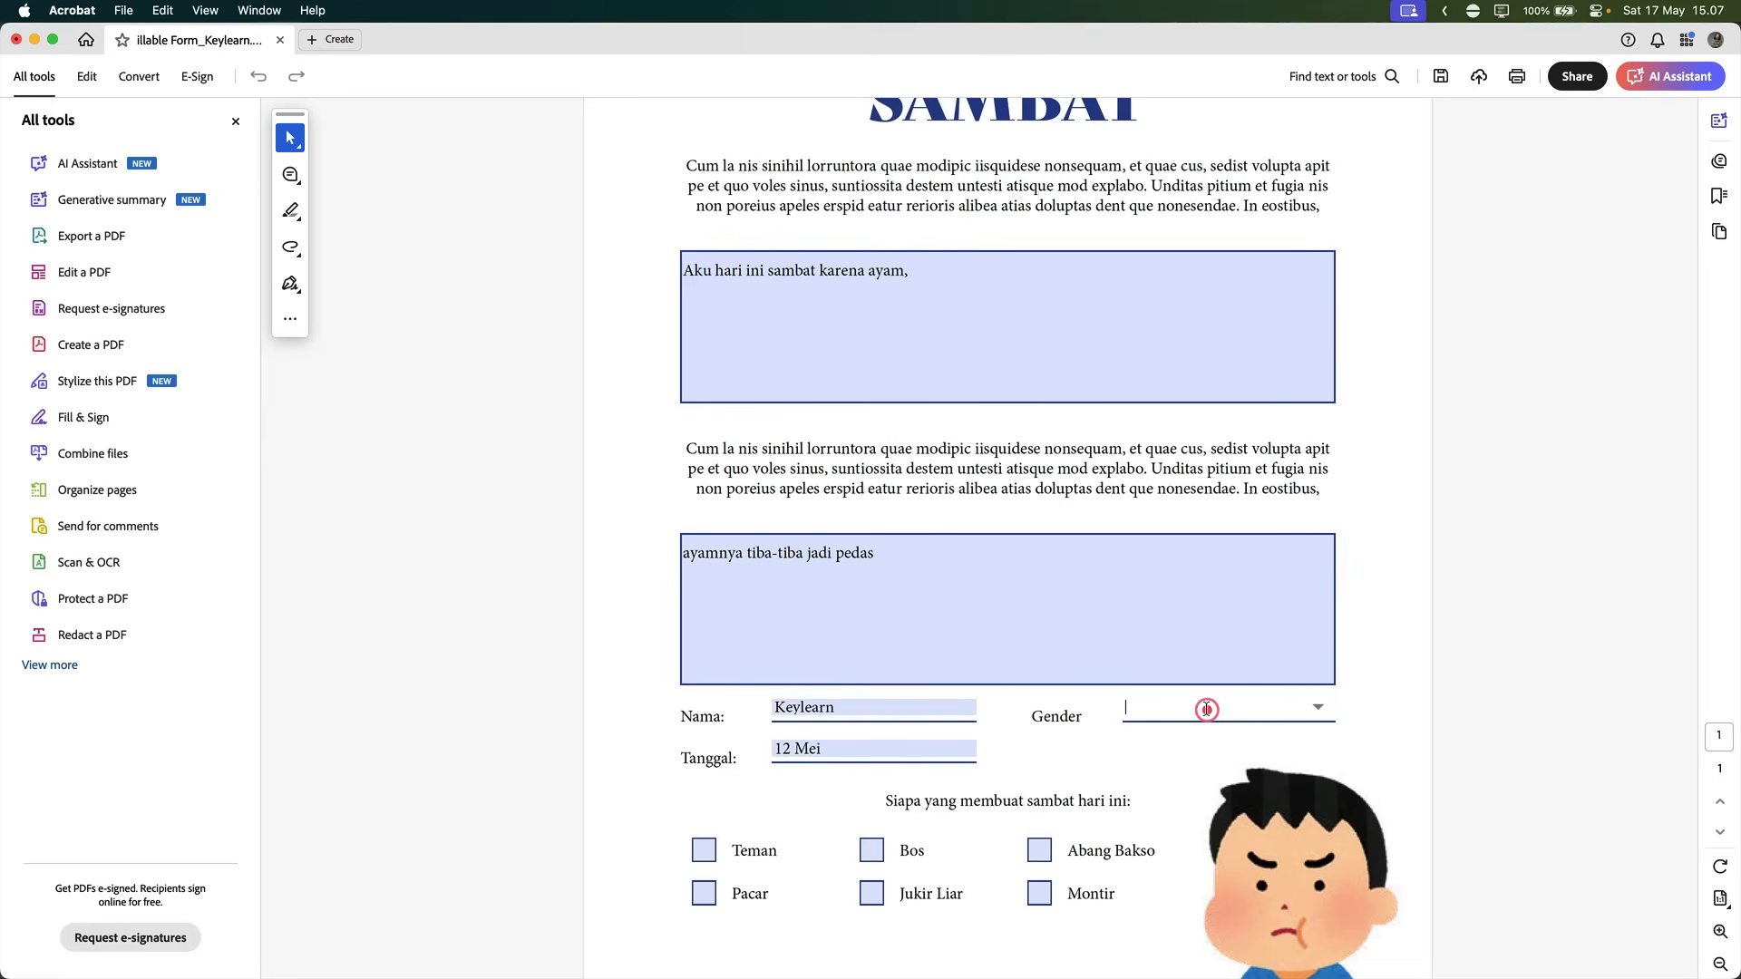
{"action": "left_click", "coordinate": [1319, 708]}
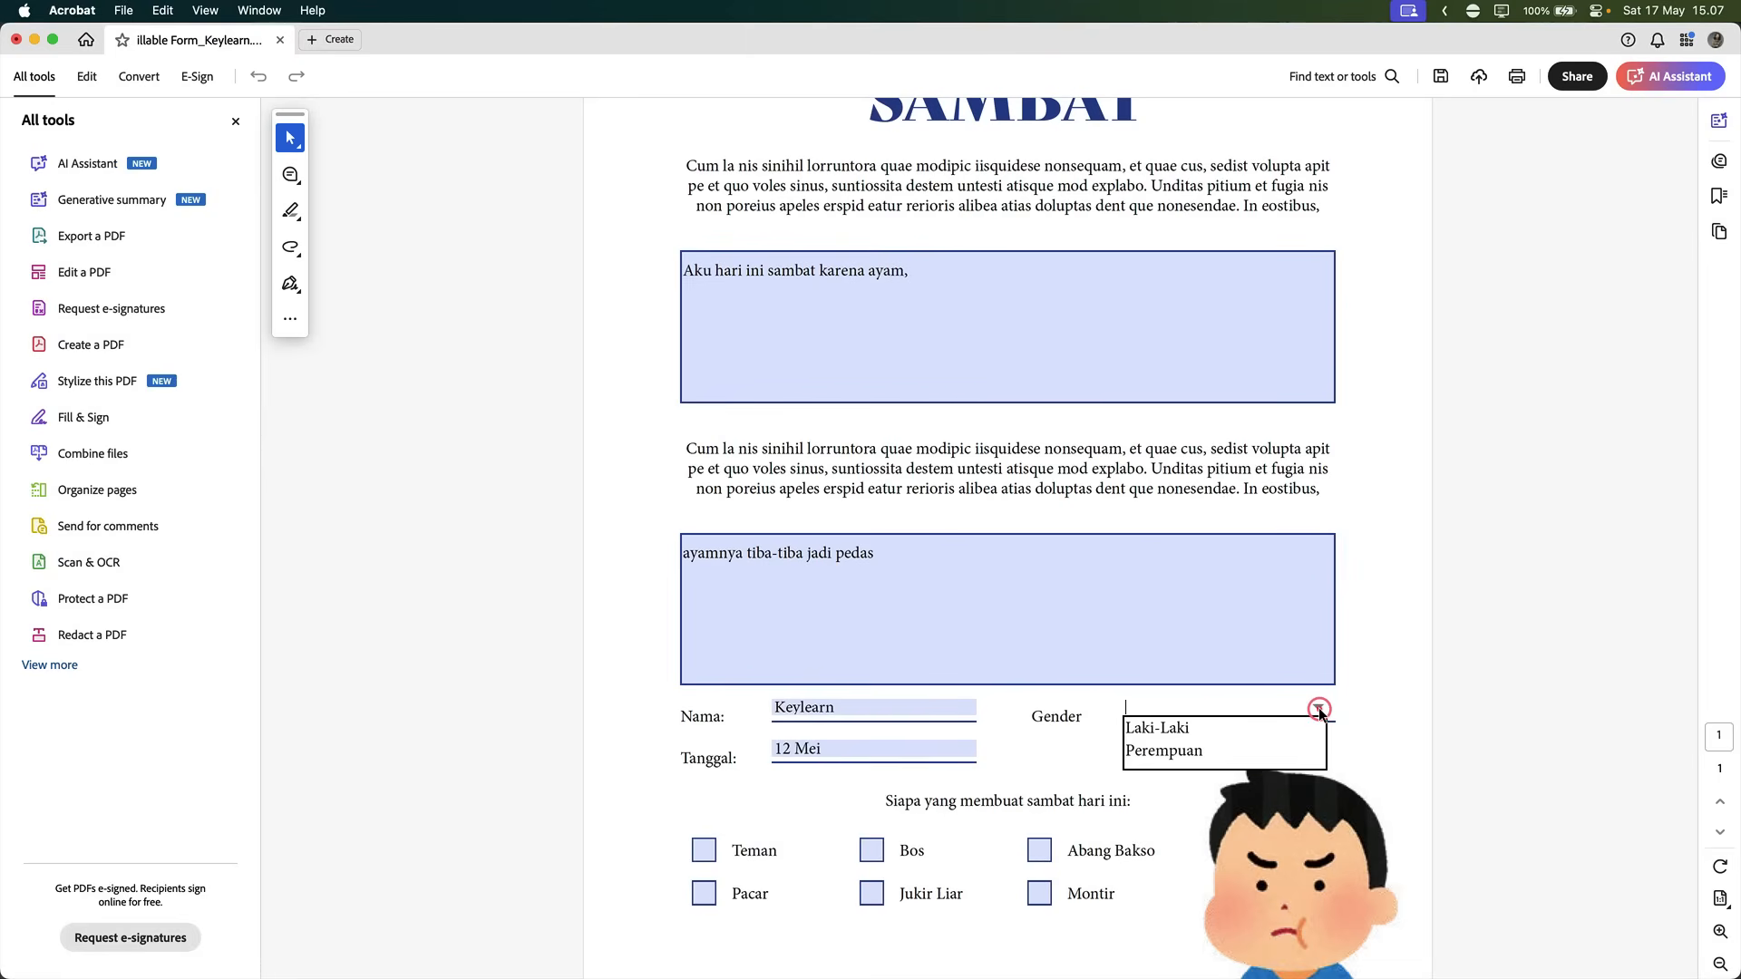
{"action": "left_click", "coordinate": [1226, 726]}
Step: Tick the Teman, Bos and Montir check boxes under "Siapa yang membuat sambat hari ini" and save the filled-in form
{"action": "scroll", "coordinate": [1373, 682], "scroll_direction": "down", "scroll_amount": 2}
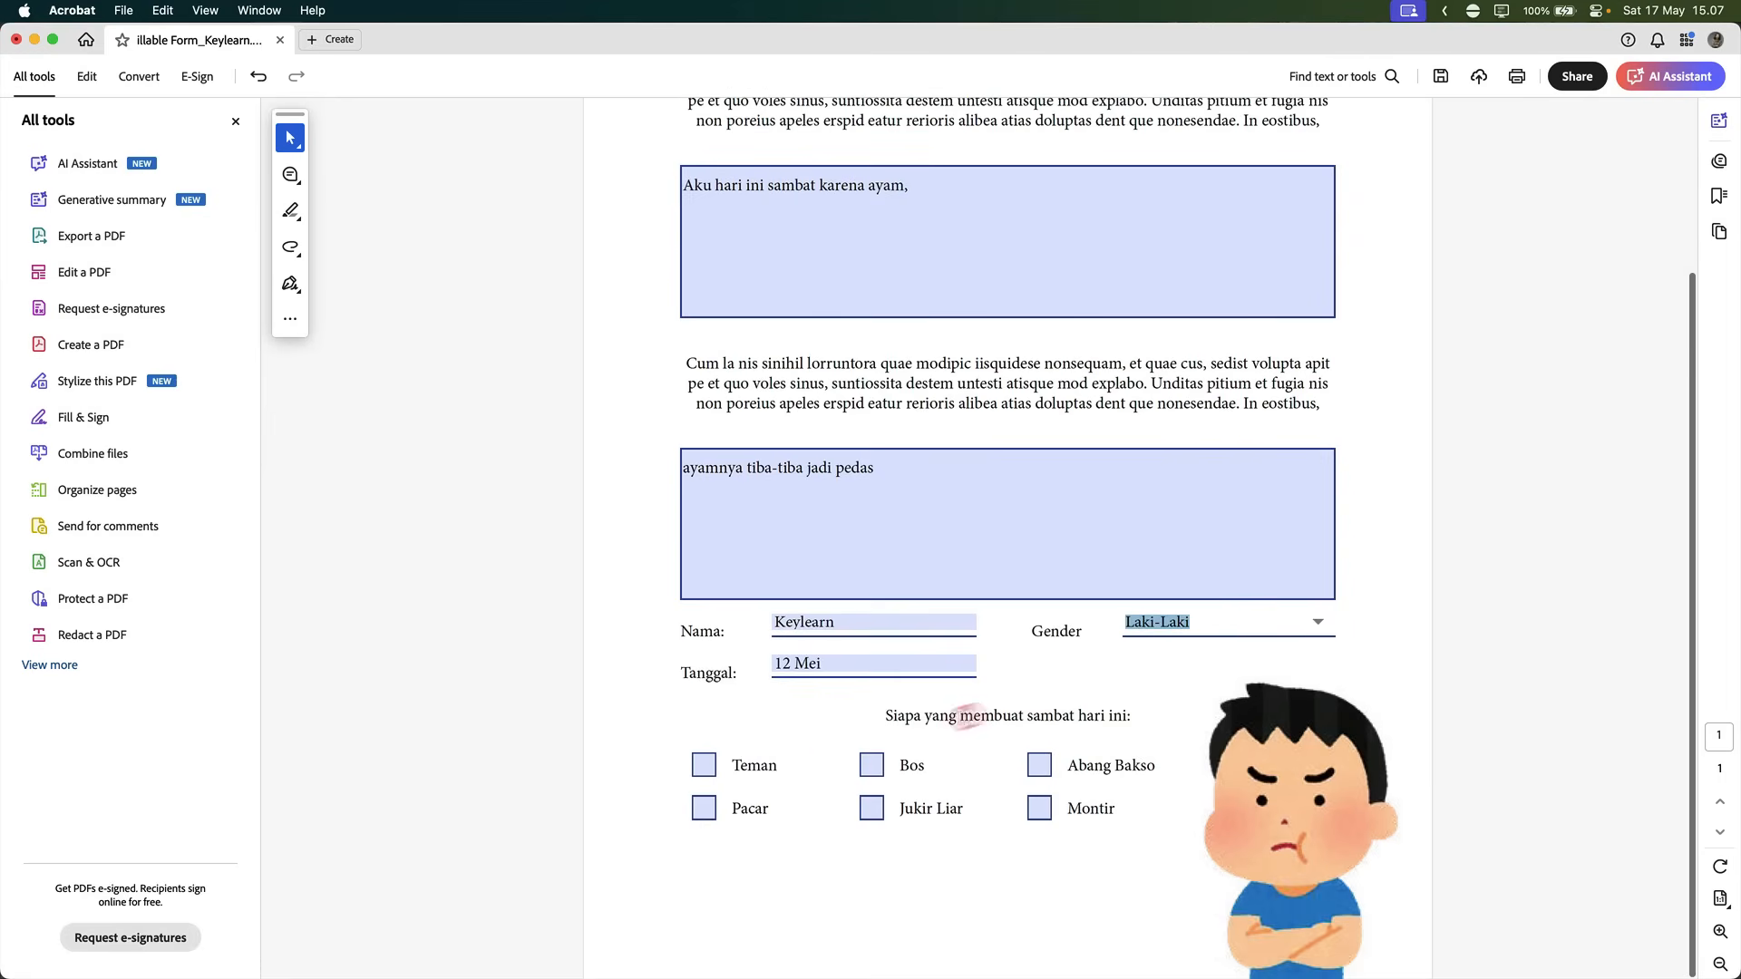
{"action": "left_click", "coordinate": [705, 765]}
{"action": "left_click", "coordinate": [872, 764]}
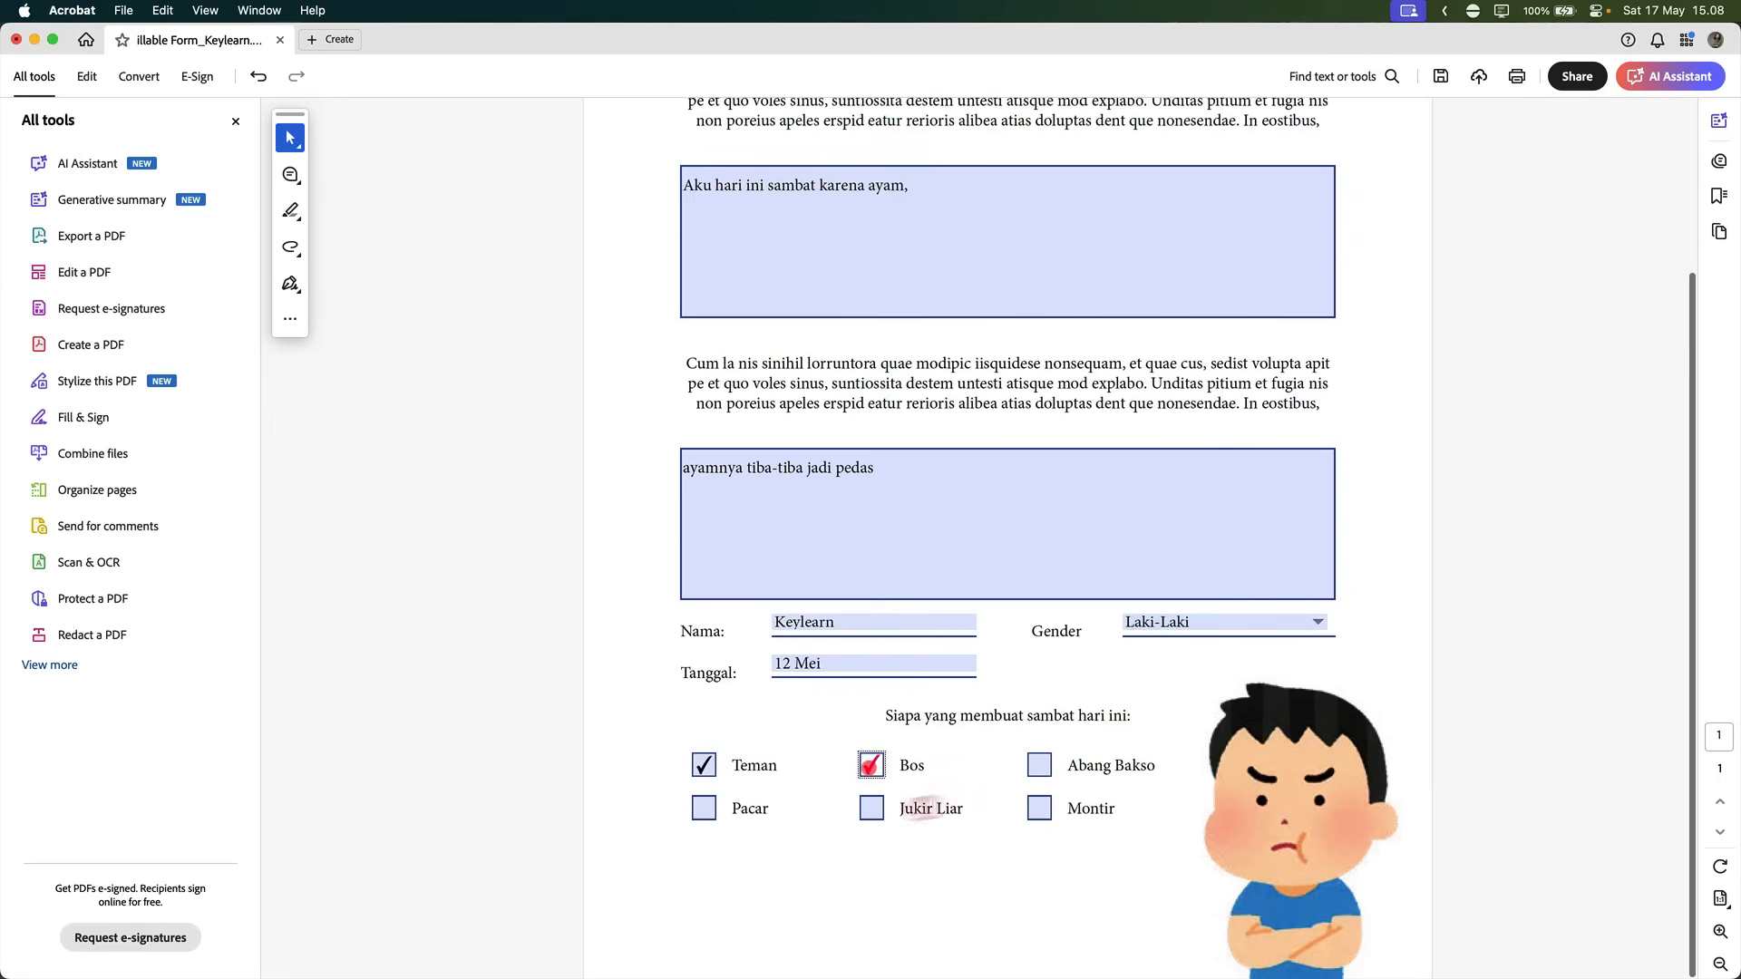
{"action": "left_click", "coordinate": [1040, 808]}
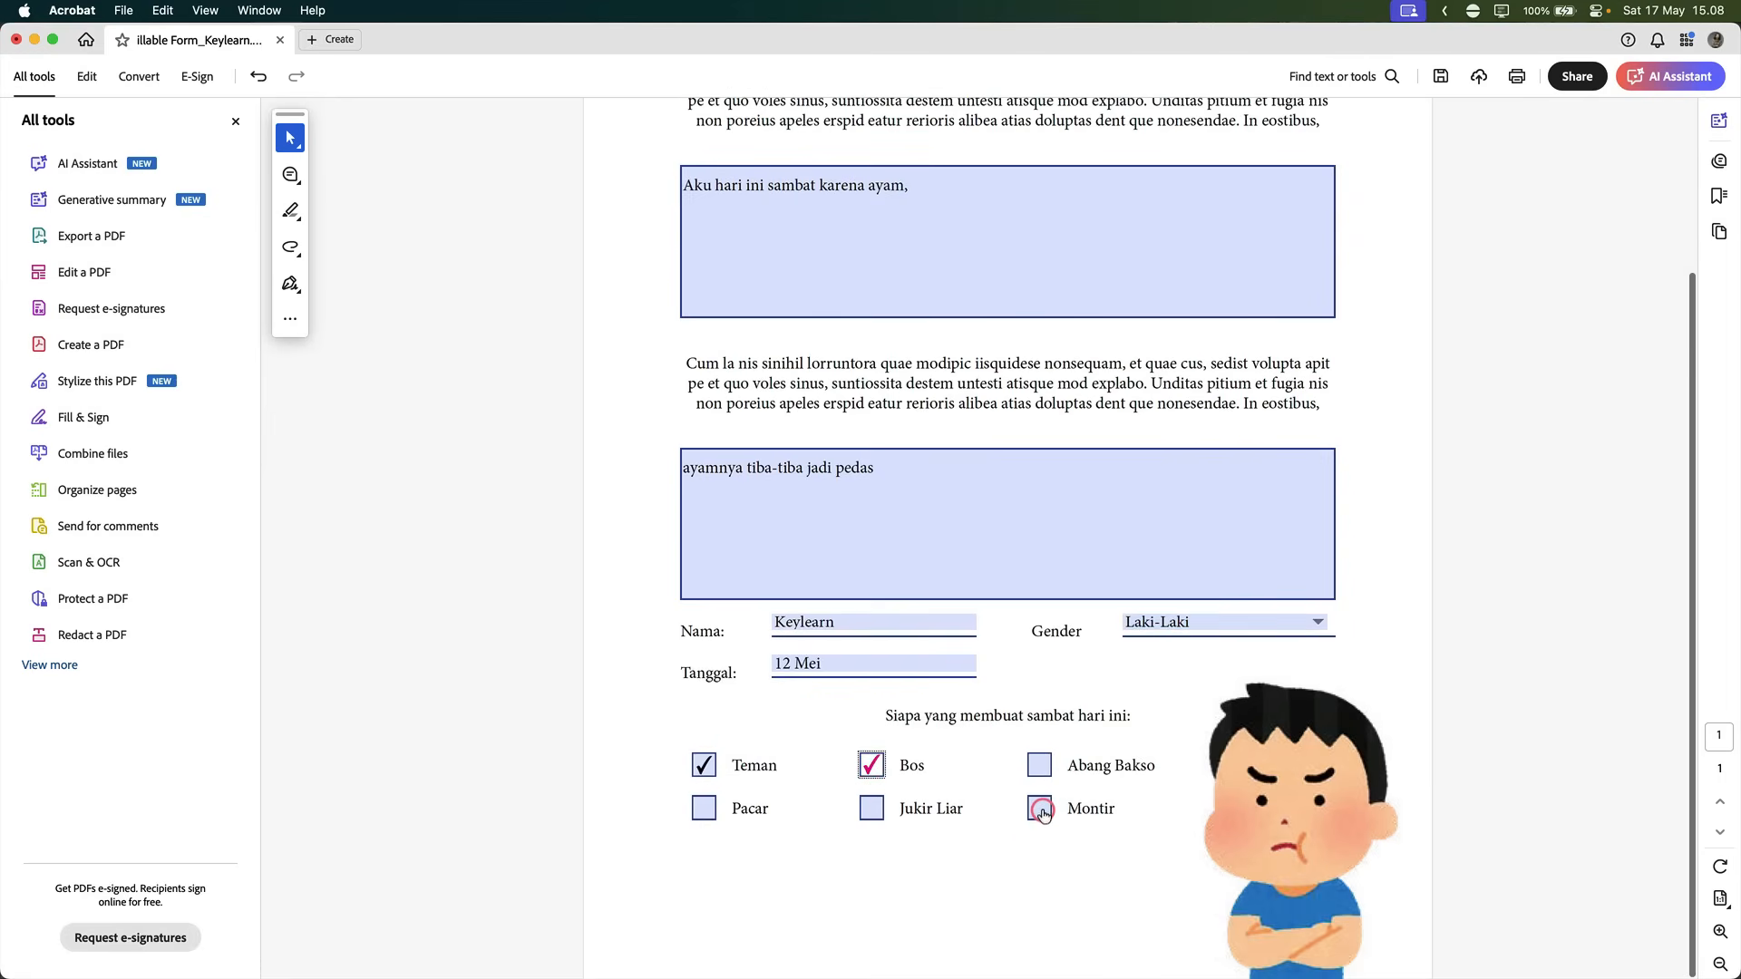
{"action": "left_click", "coordinate": [896, 858]}
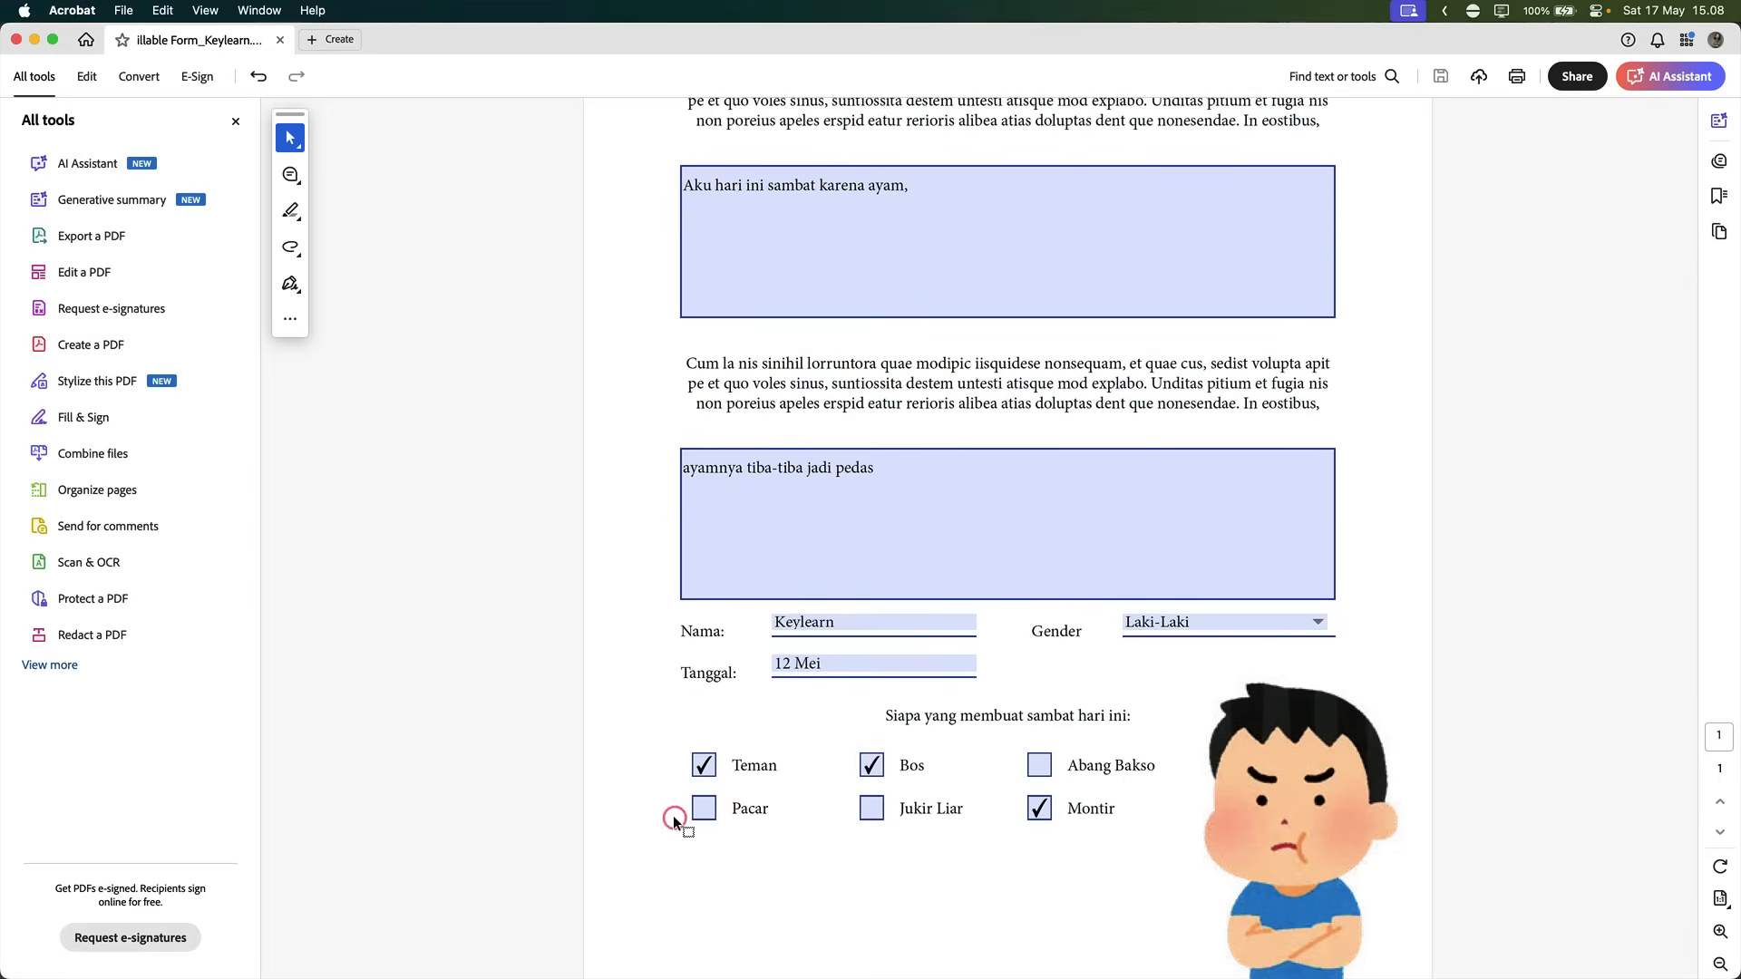
Step: Switch to Finder and preview the saved illable Form_Keylearn.pdf in the Fillable Form folder to check the filled-in entries
{"action": "left_click", "coordinate": [629, 965]}
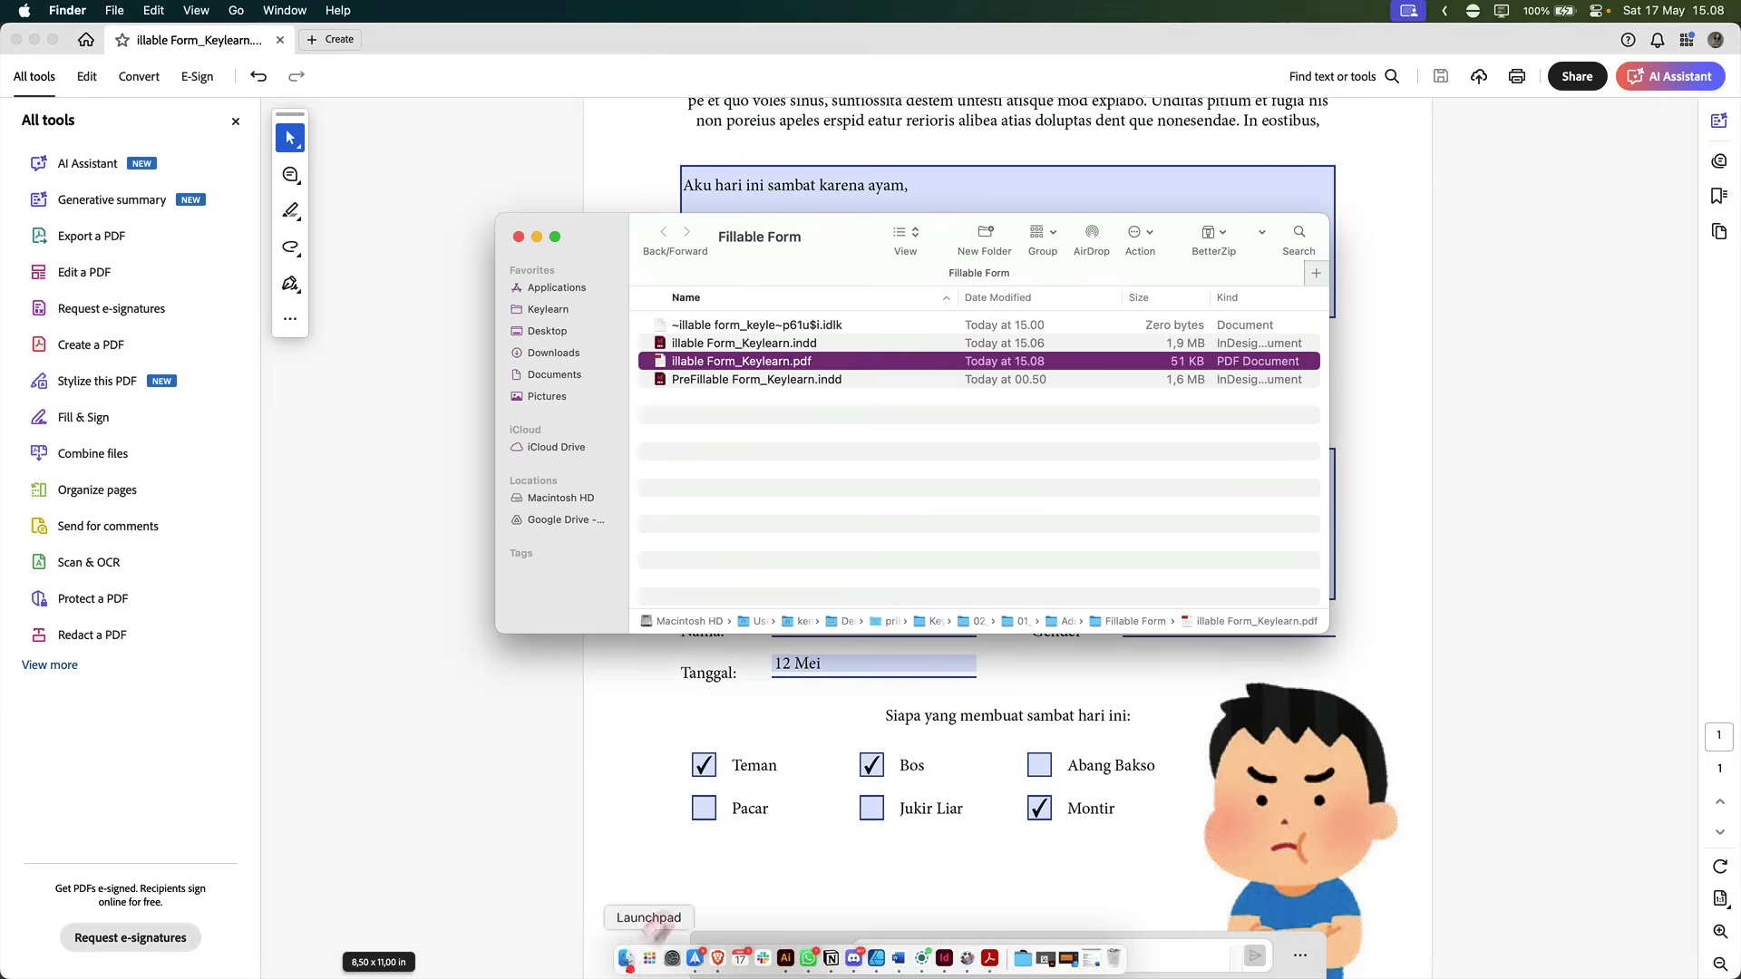
{"action": "key", "text": "space"}
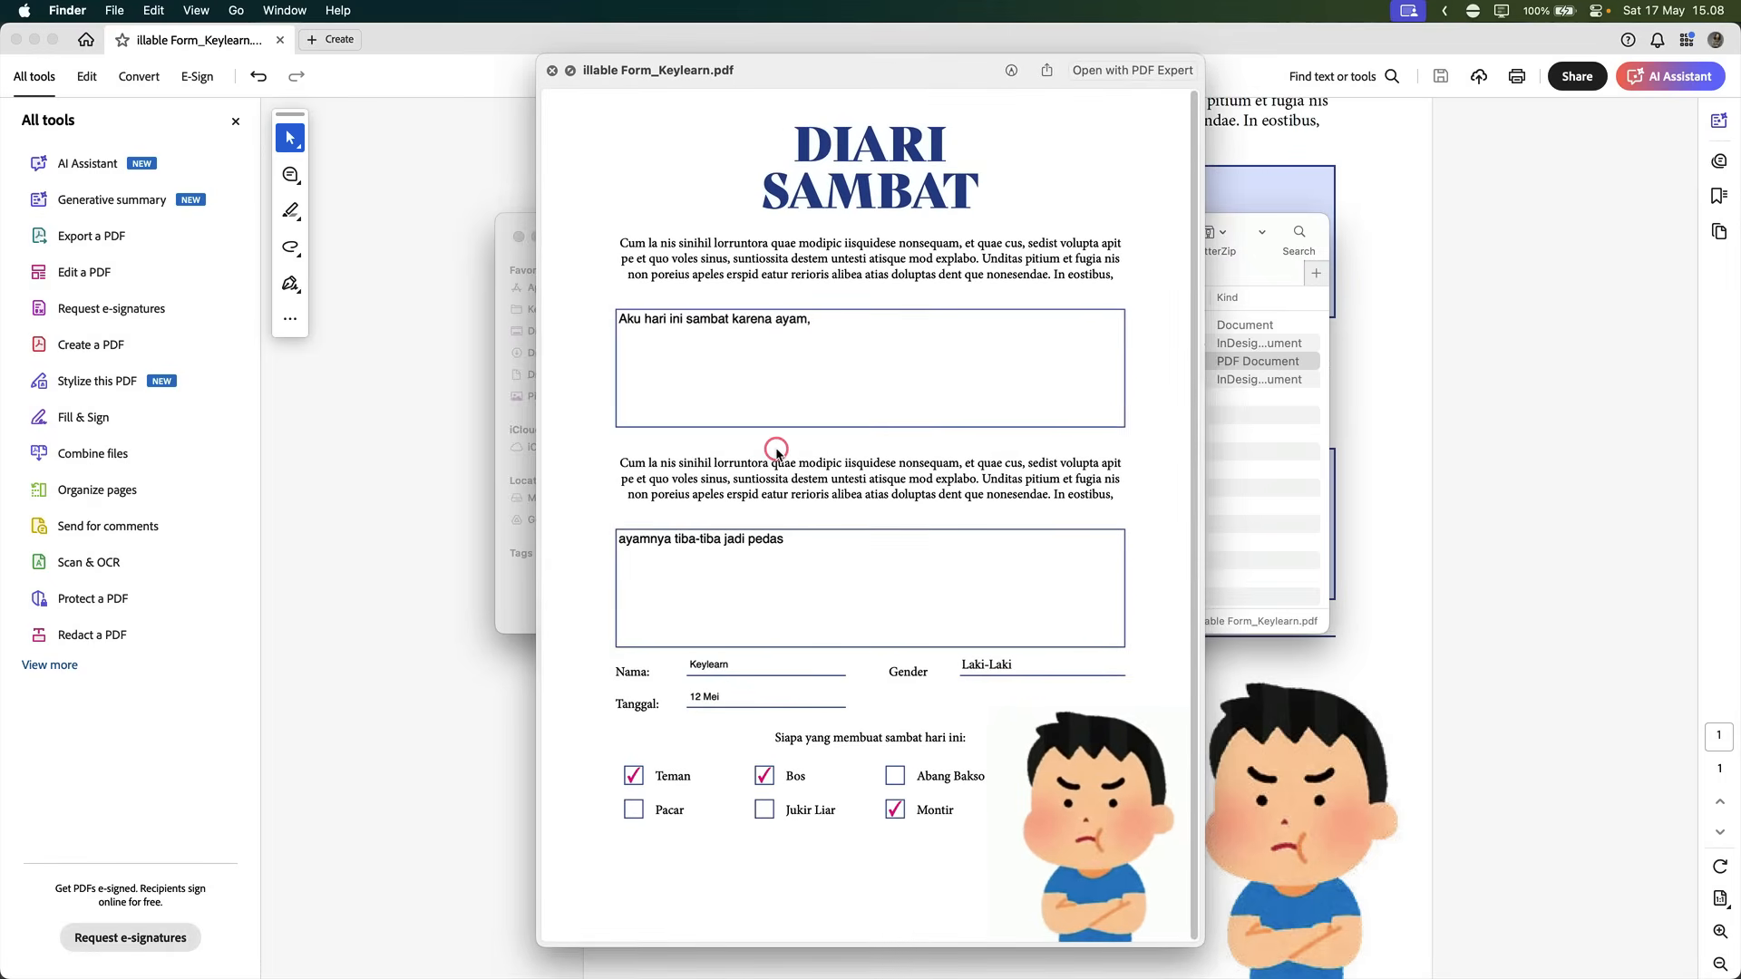